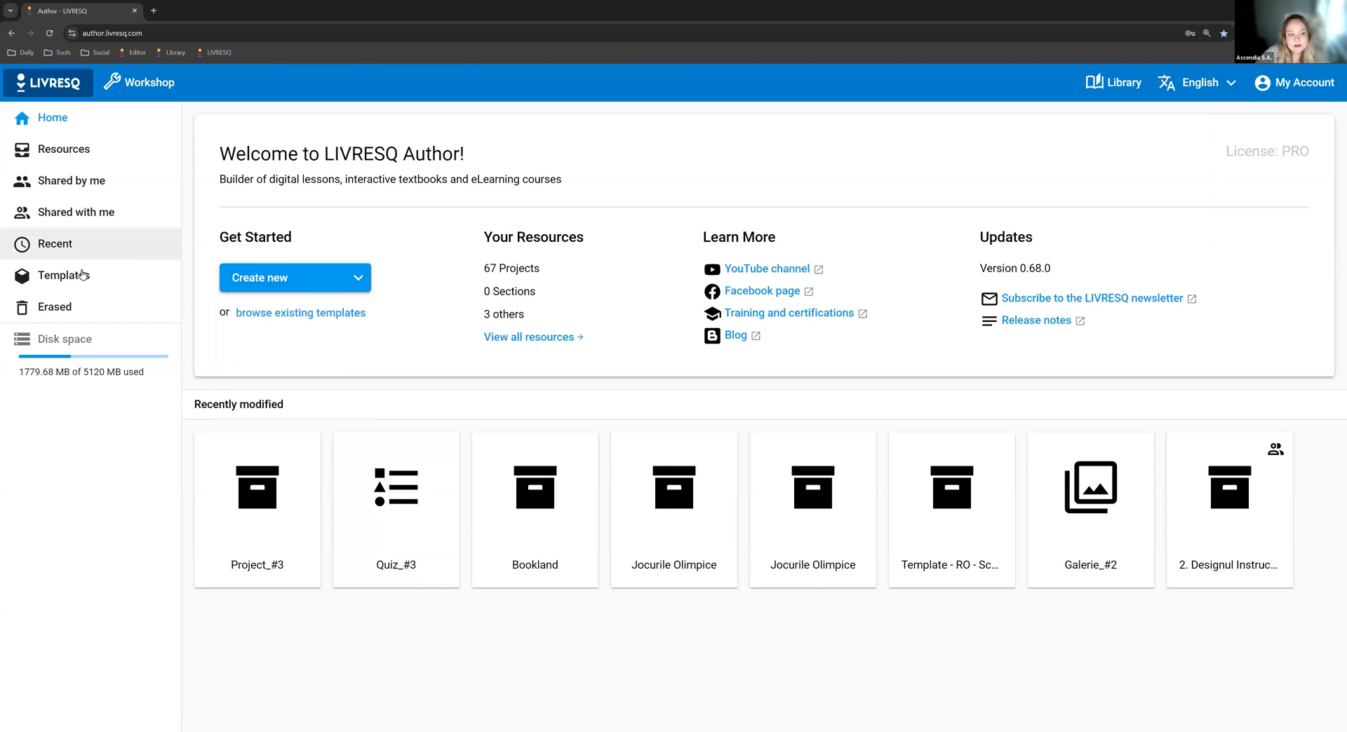
# Open the template collection and look through the available project and section templates.
pyautogui.click(68, 280)
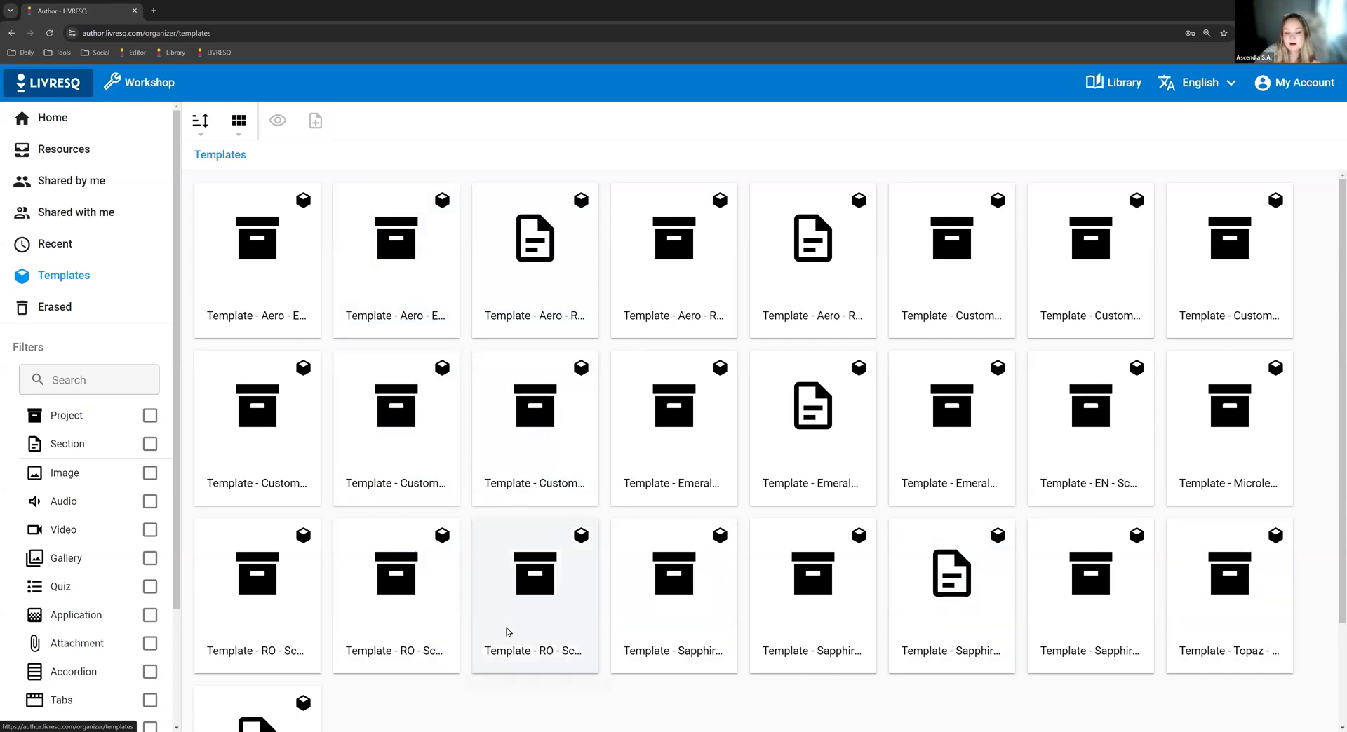
pyautogui.scroll(-2, 508, 632)
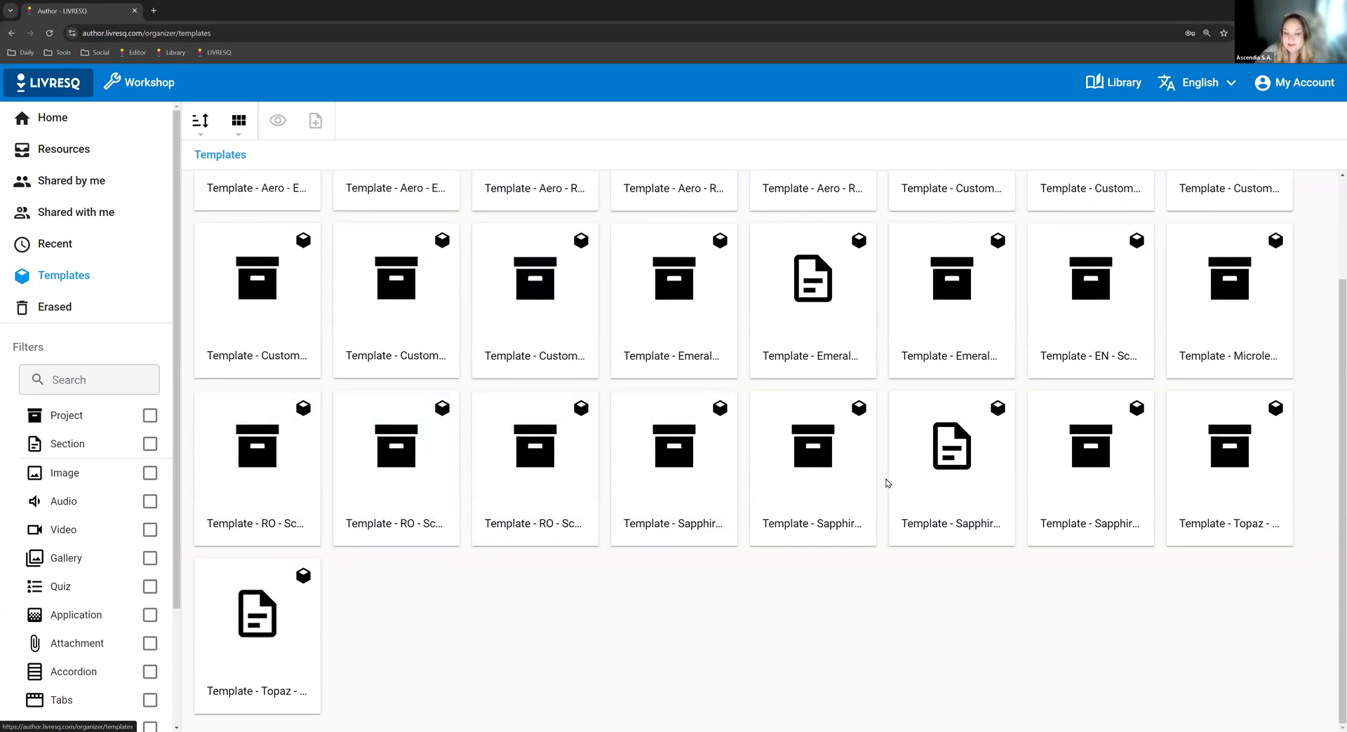
pyautogui.scroll(2, 589, 586)
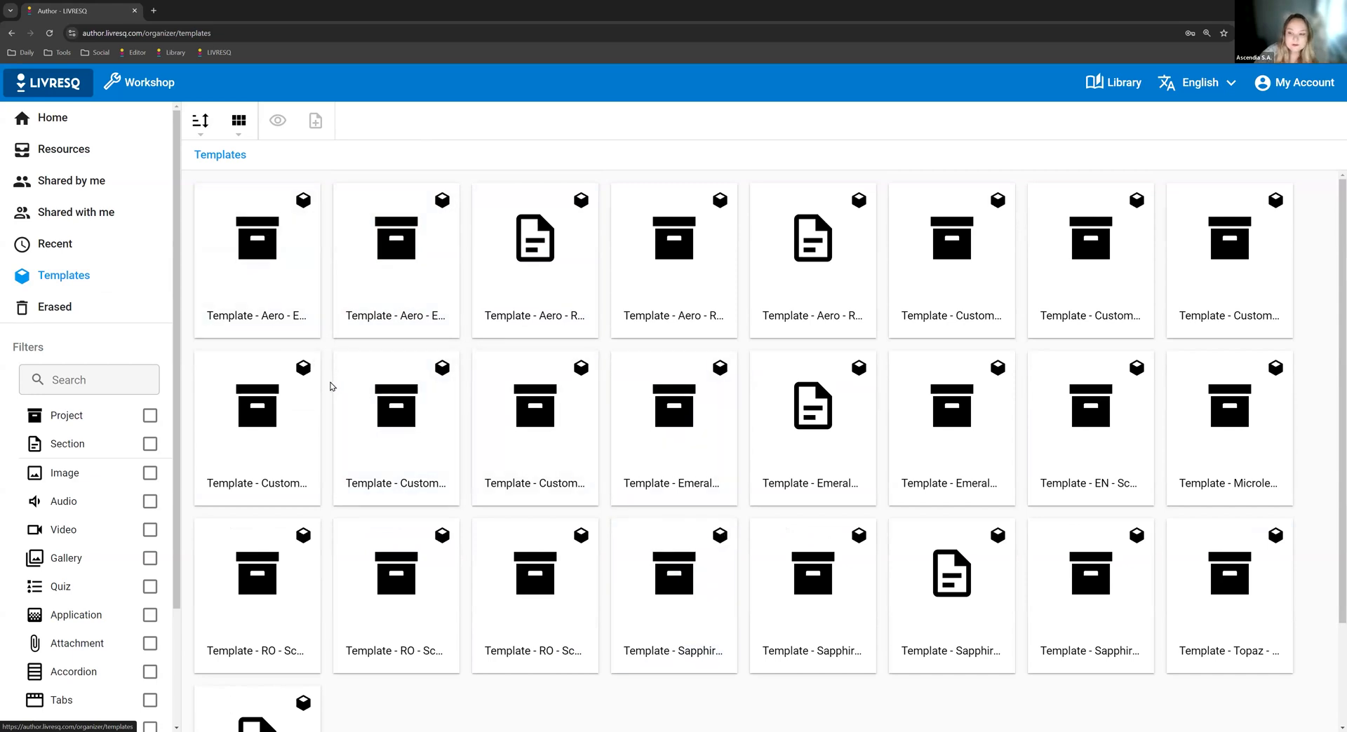
# Preview the Aero - EN - Corporate - Connection template from its learning objectives into Unit 1, and close the preview.
pyautogui.click(277, 280)
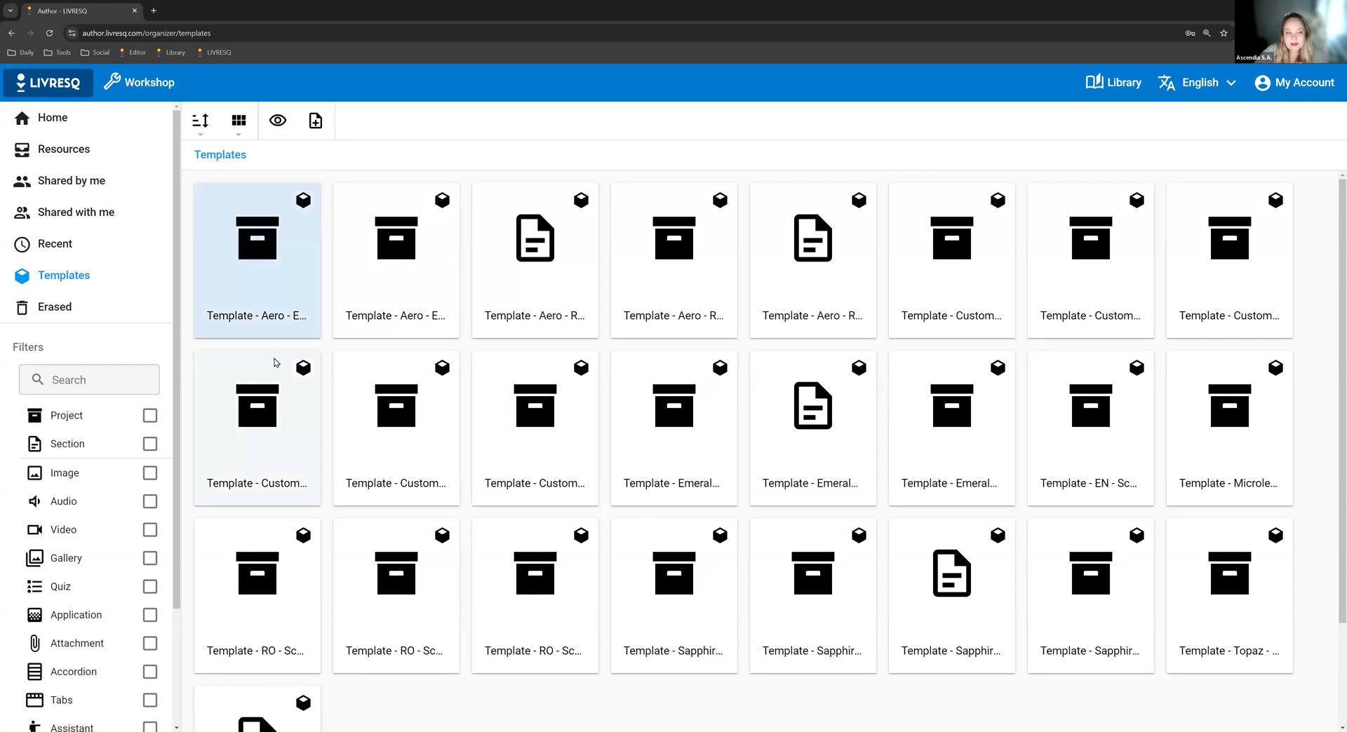
pyautogui.click(283, 132)
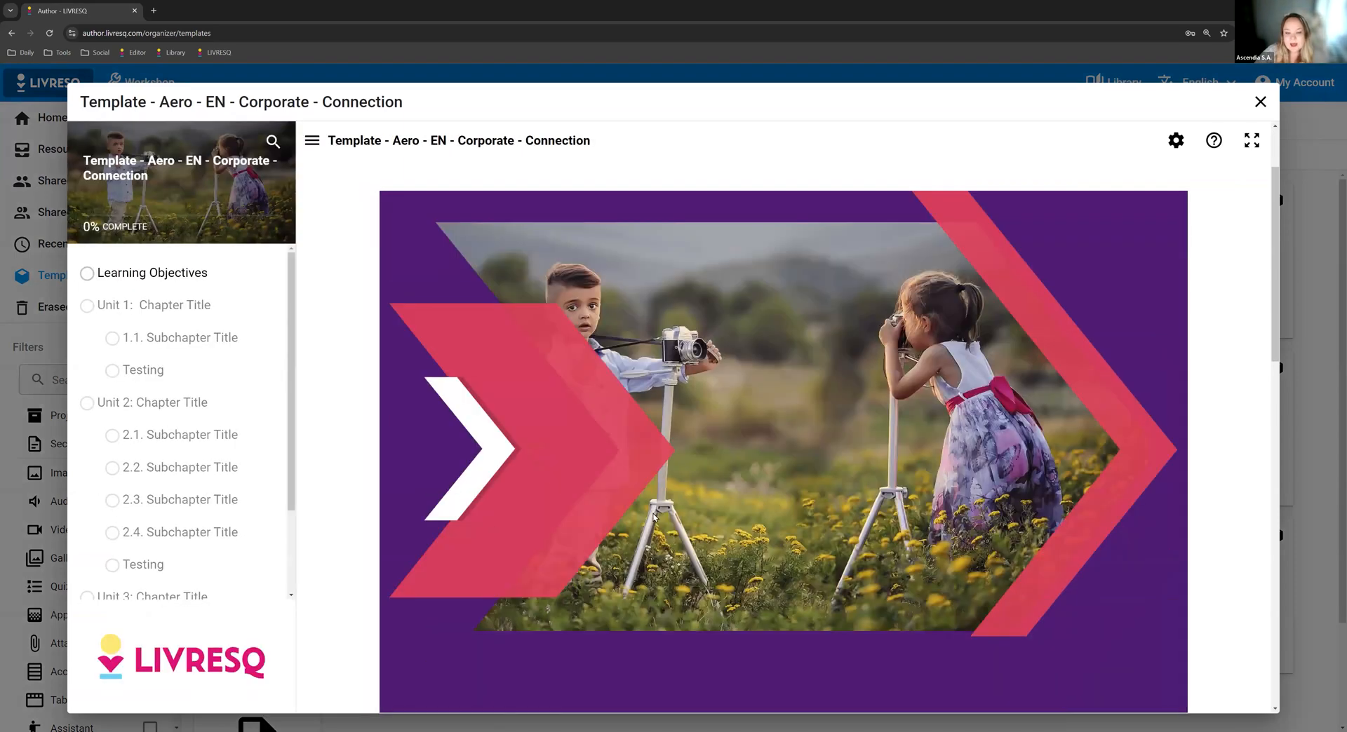
pyautogui.scroll(-8, 856, 542)
pyautogui.scroll(-5, 782, 514)
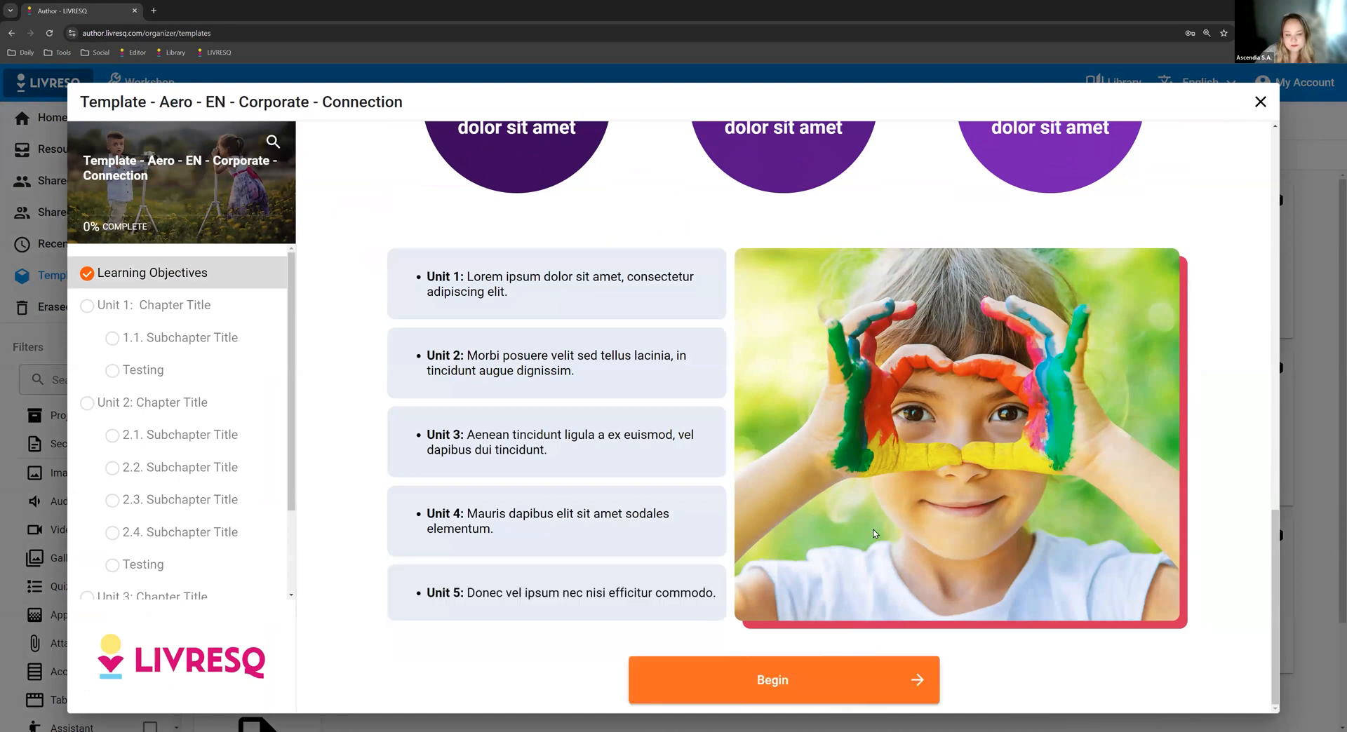
pyautogui.click(794, 684)
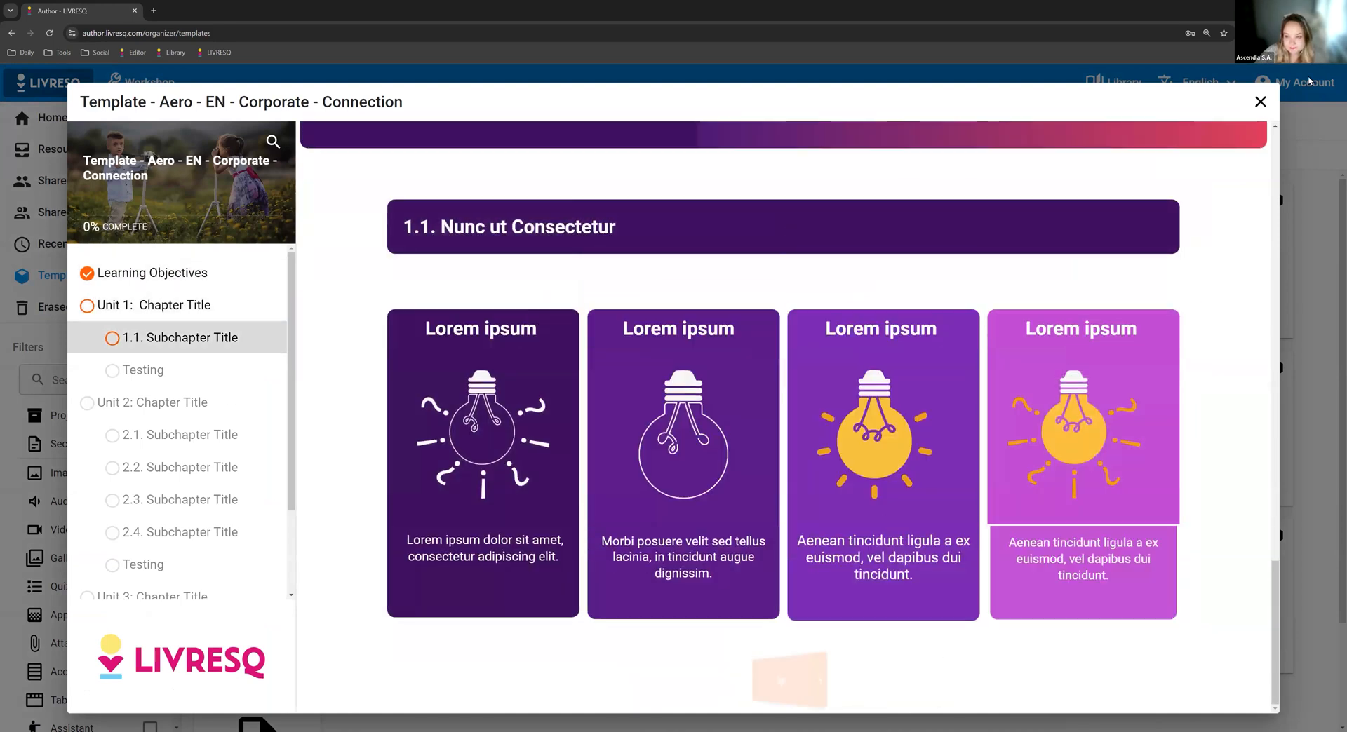
pyautogui.click(1270, 110)
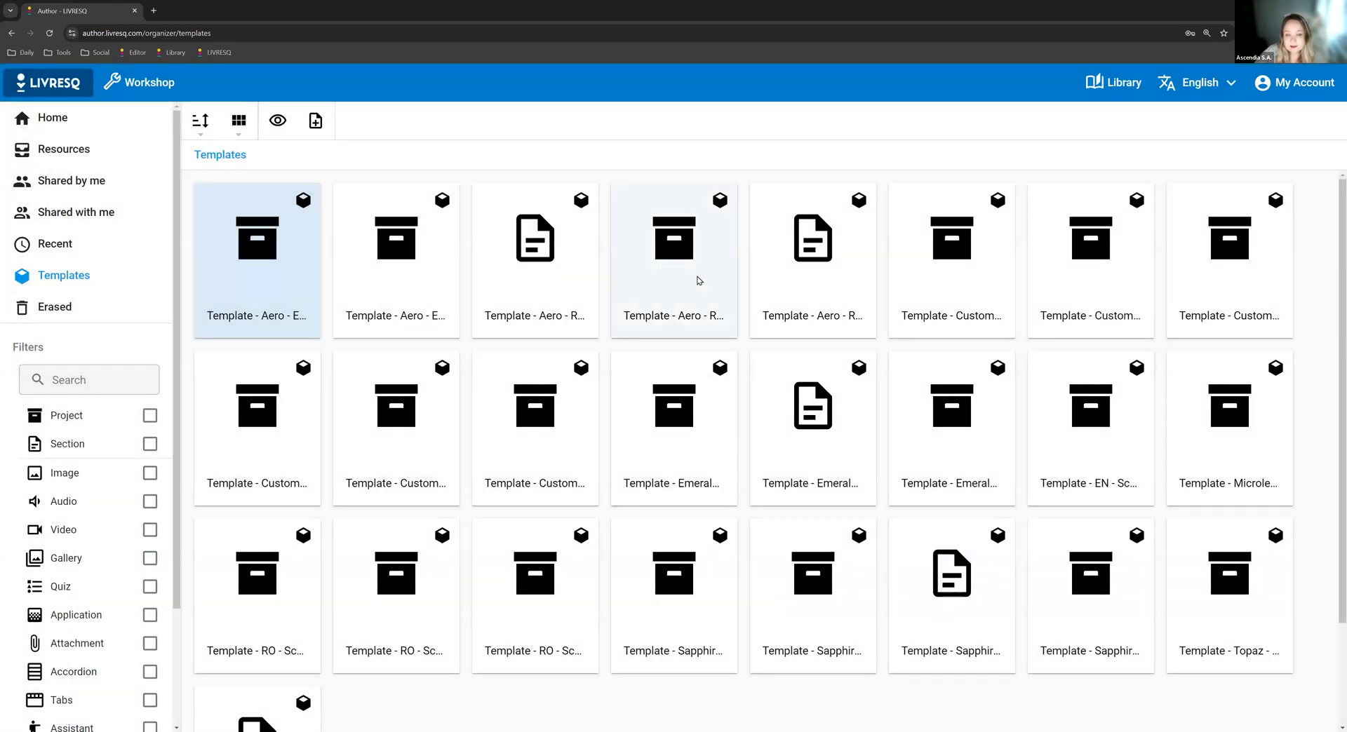
# Preview the Aero - RO - School - General use project template, look through its content and close it.
pyautogui.doubleClick(698, 281)
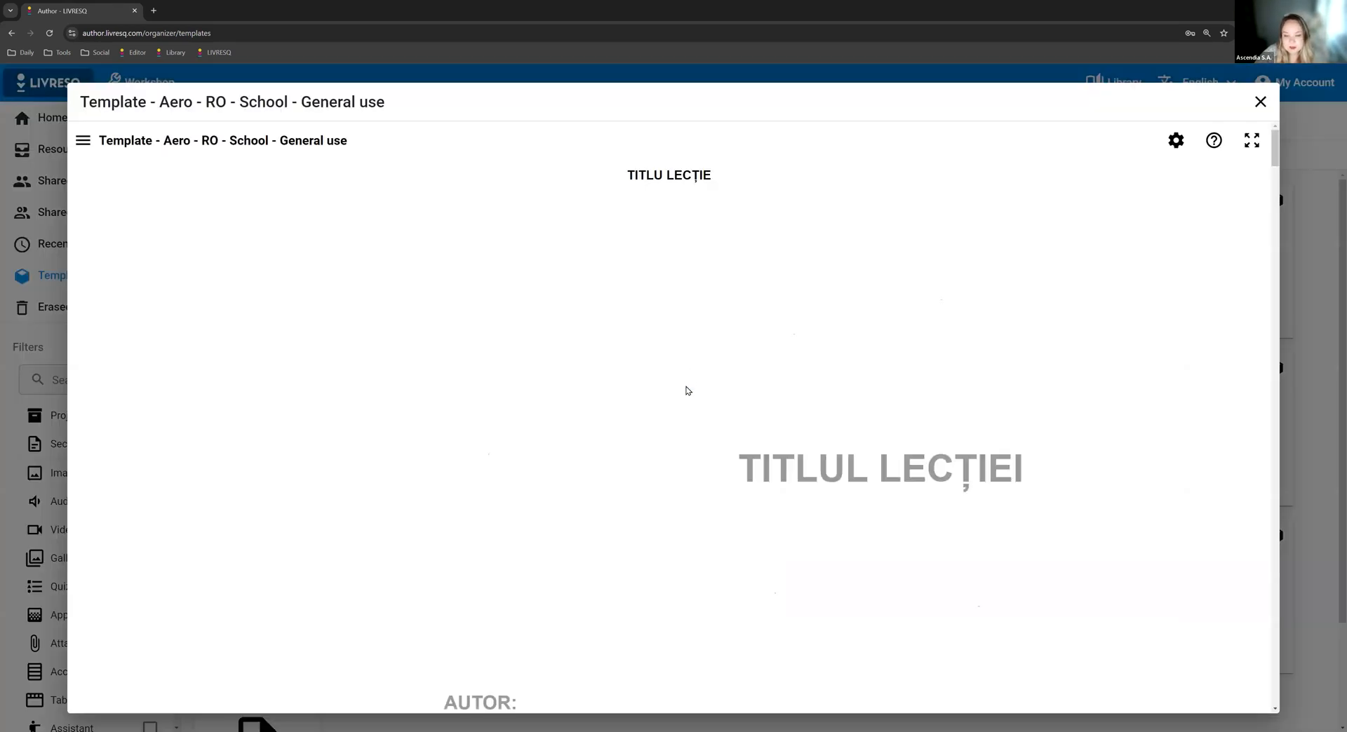
pyautogui.scroll(-10, 691, 489)
pyautogui.scroll(-6, 1256, 113)
pyautogui.click(1259, 101)
# Preview the Custom - Medical template, look through its opening page and close it.
pyautogui.scroll(1, 273, 386)
pyautogui.doubleClick(403, 410)
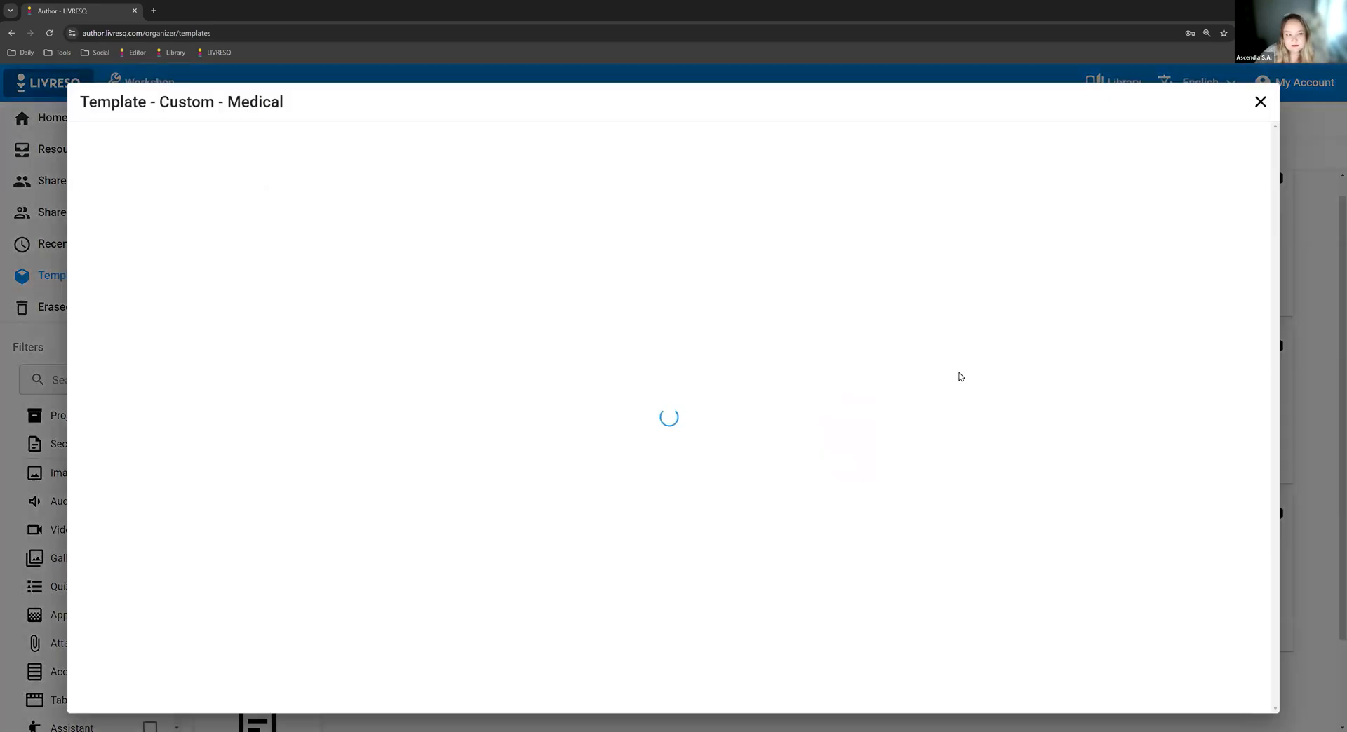
pyautogui.scroll(-3, 934, 389)
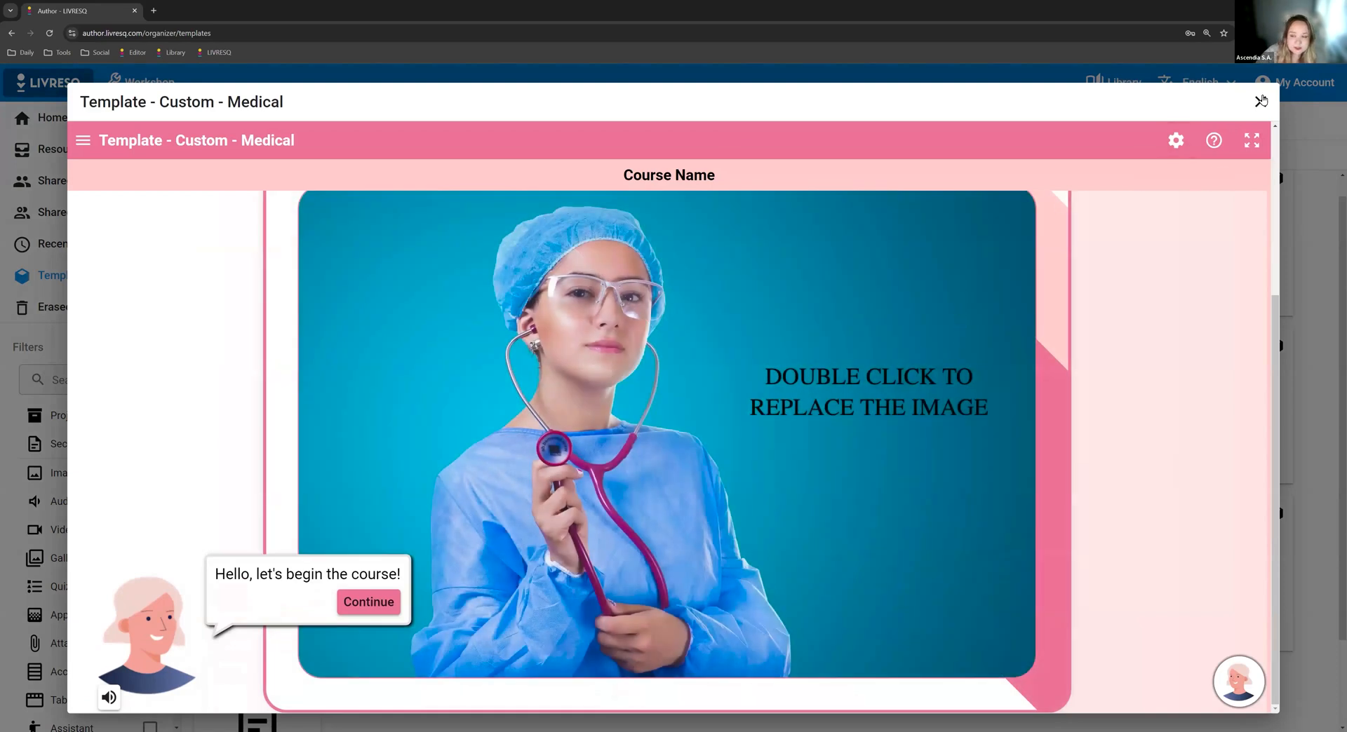
pyautogui.press('Escape')
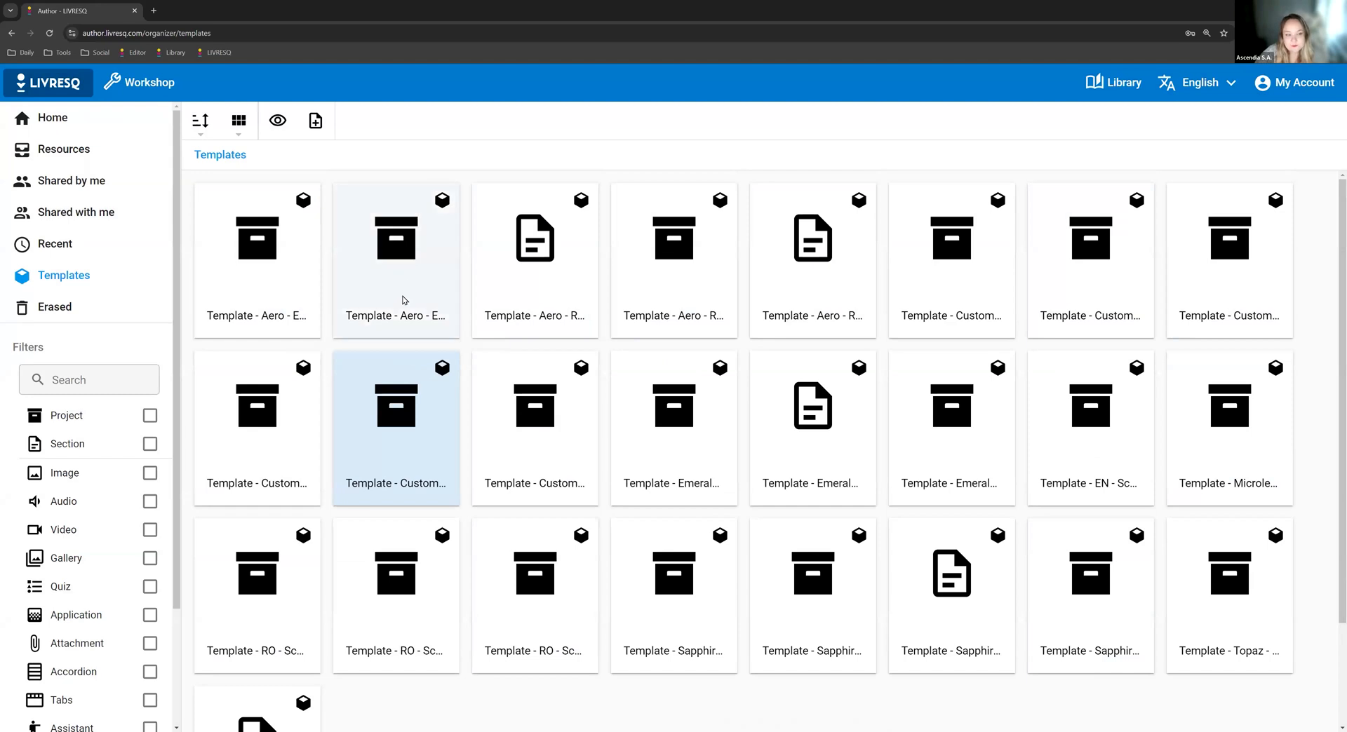
# Show the templates in list view and preview the Sapphire - EN - Corporate - Together template, closing it when done.
pyautogui.click(238, 121)
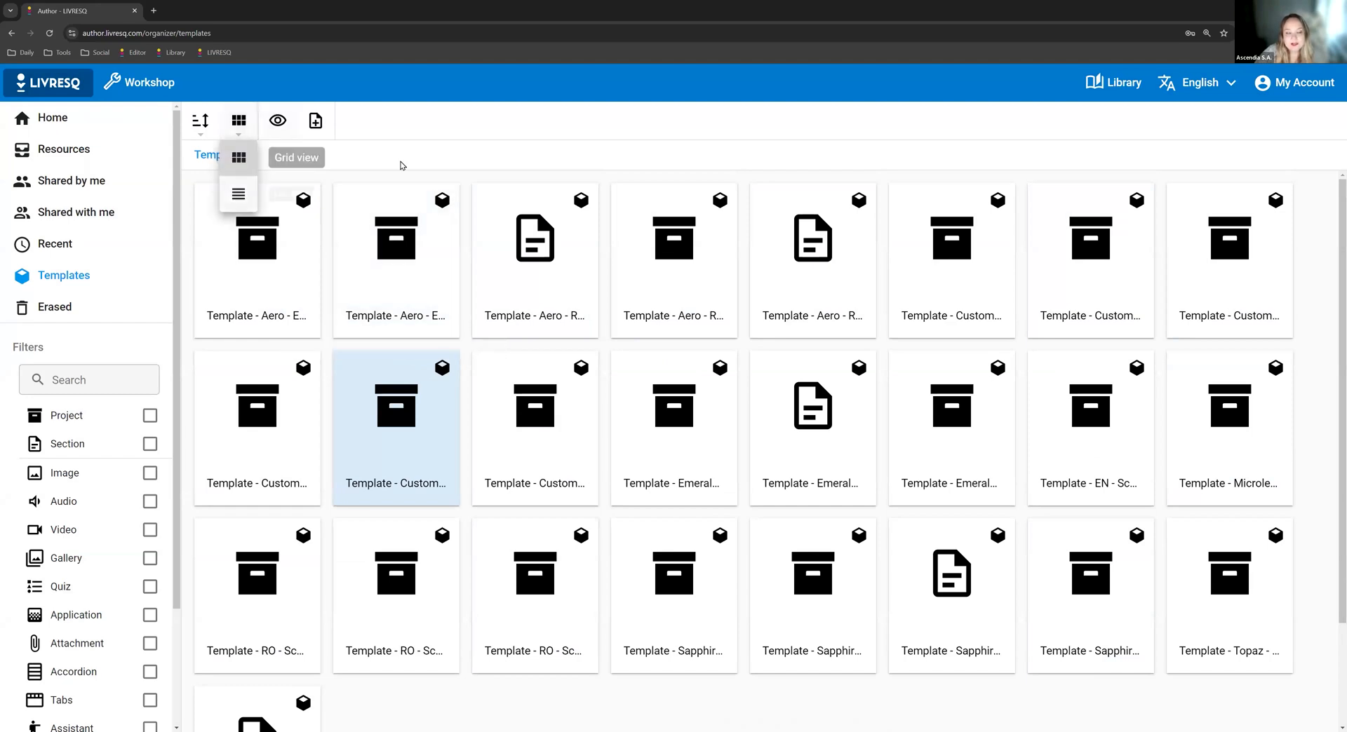
pyautogui.click(237, 198)
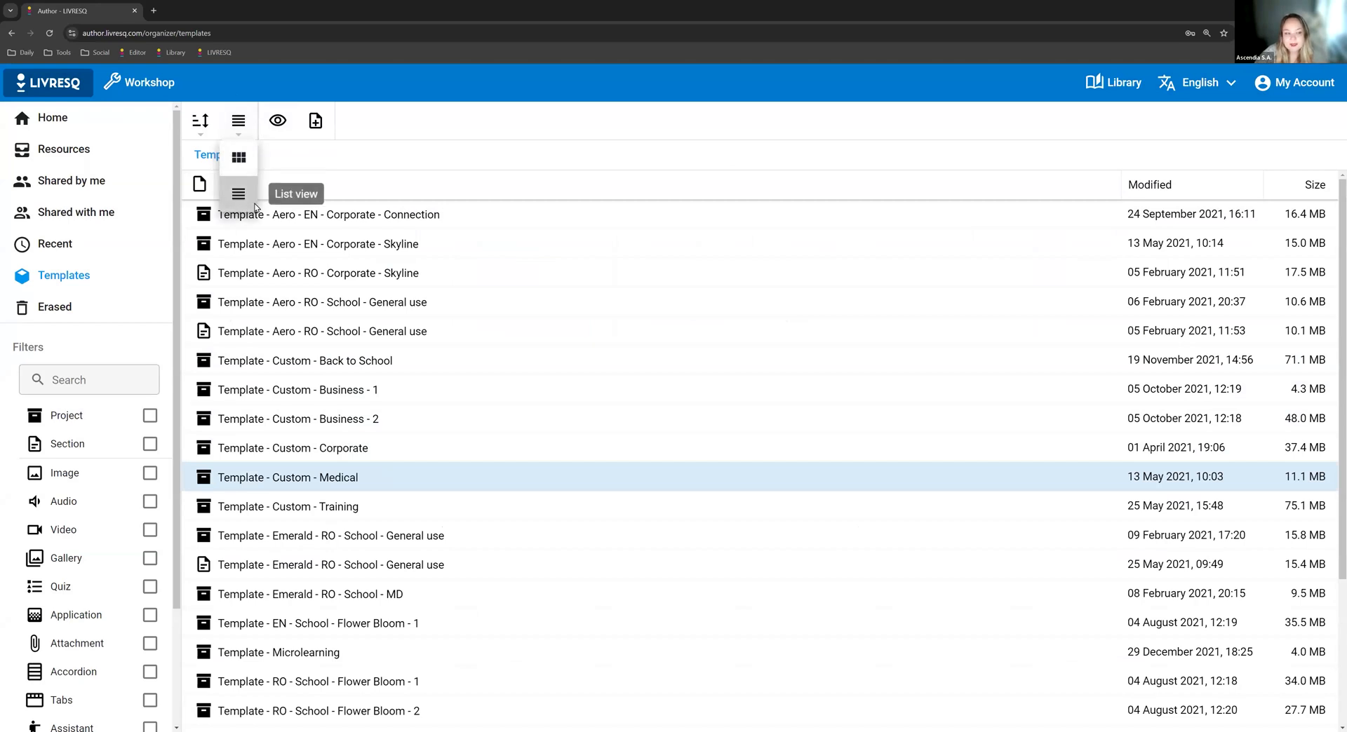
pyautogui.scroll(-3, 322, 592)
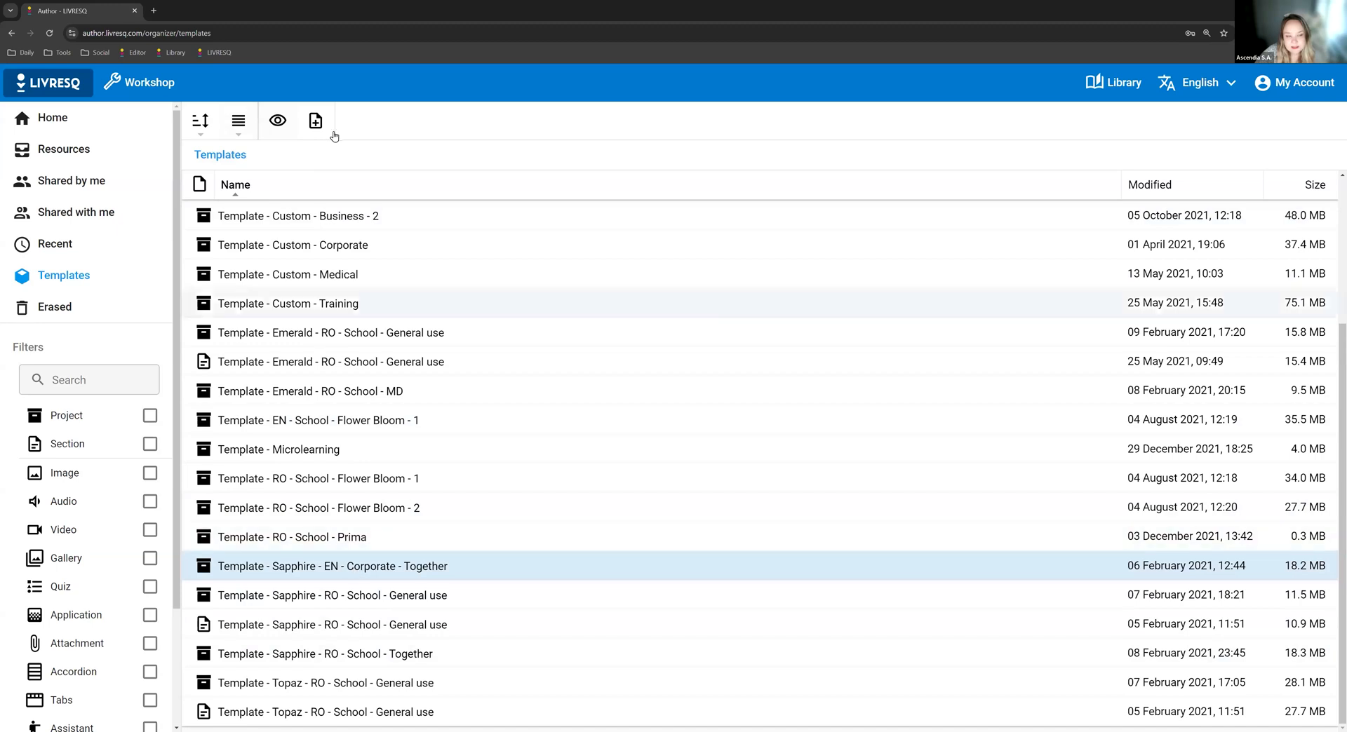
pyautogui.click(278, 120)
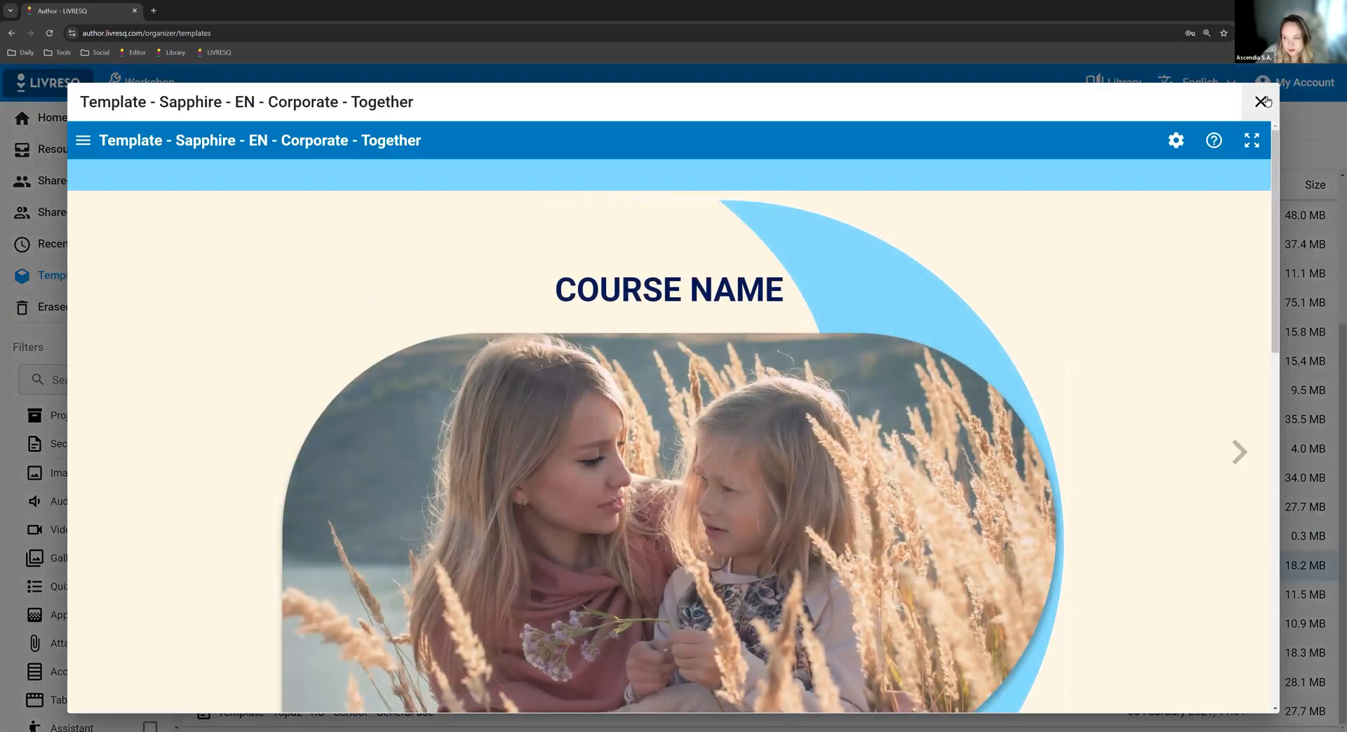
pyautogui.click(1266, 101)
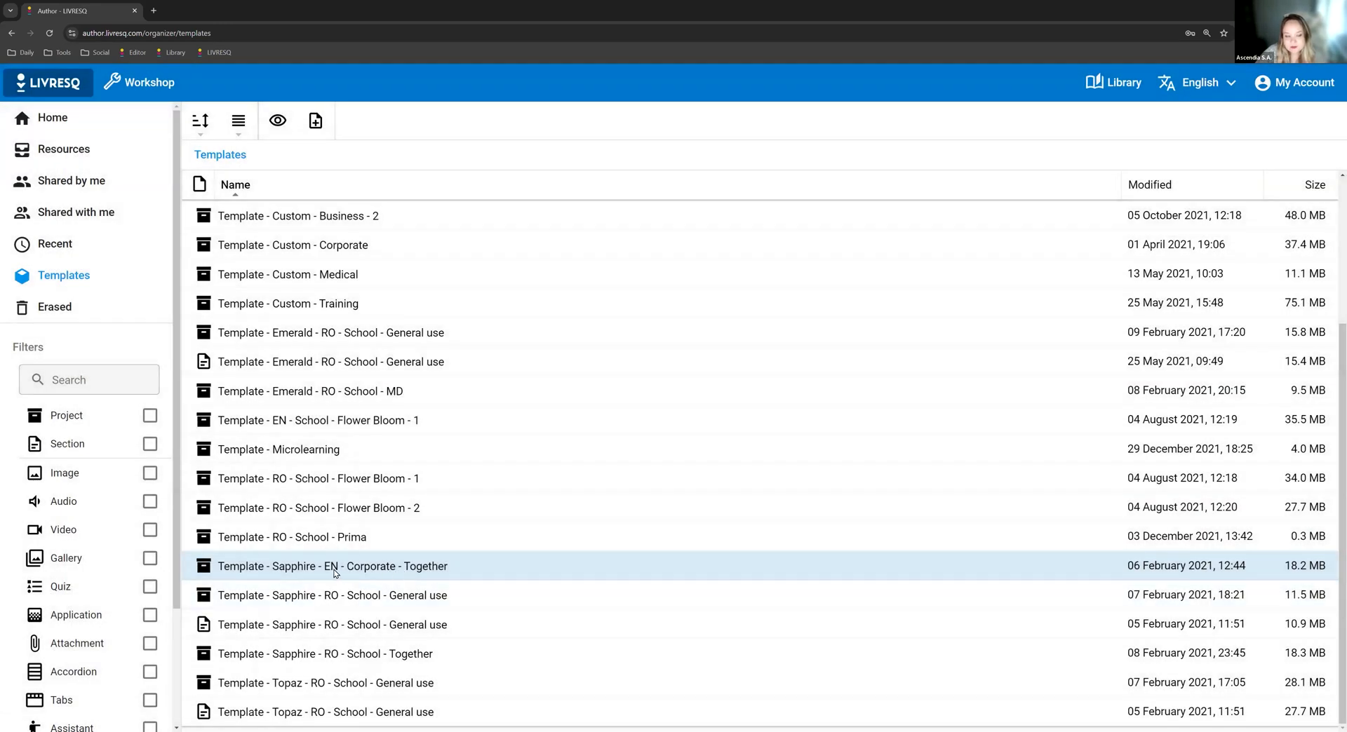
# Create a new project from the Sapphire - EN - Corporate - Together template and close the Project_#3 project.
pyautogui.click(316, 122)
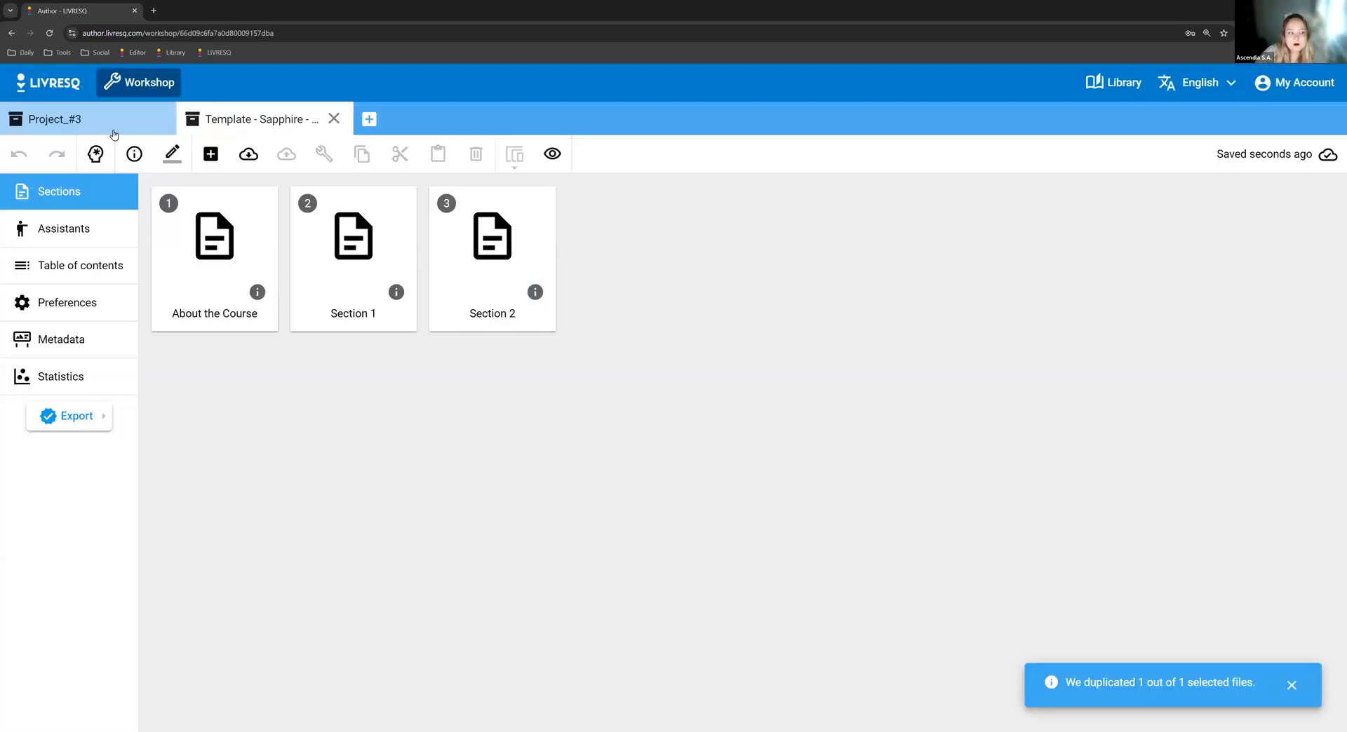
pyautogui.click(162, 118)
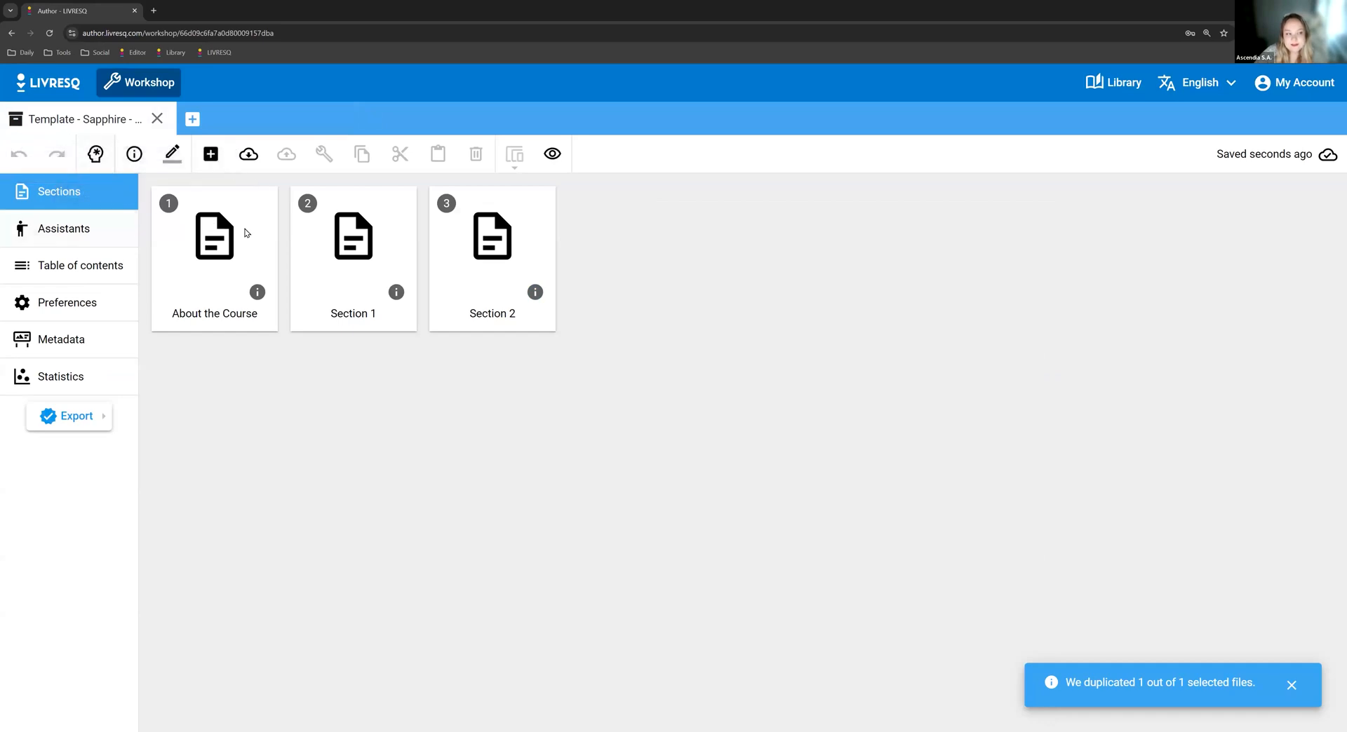
# Open the About the Course section of the new project and look through its page content.
pyautogui.doubleClick(259, 264)
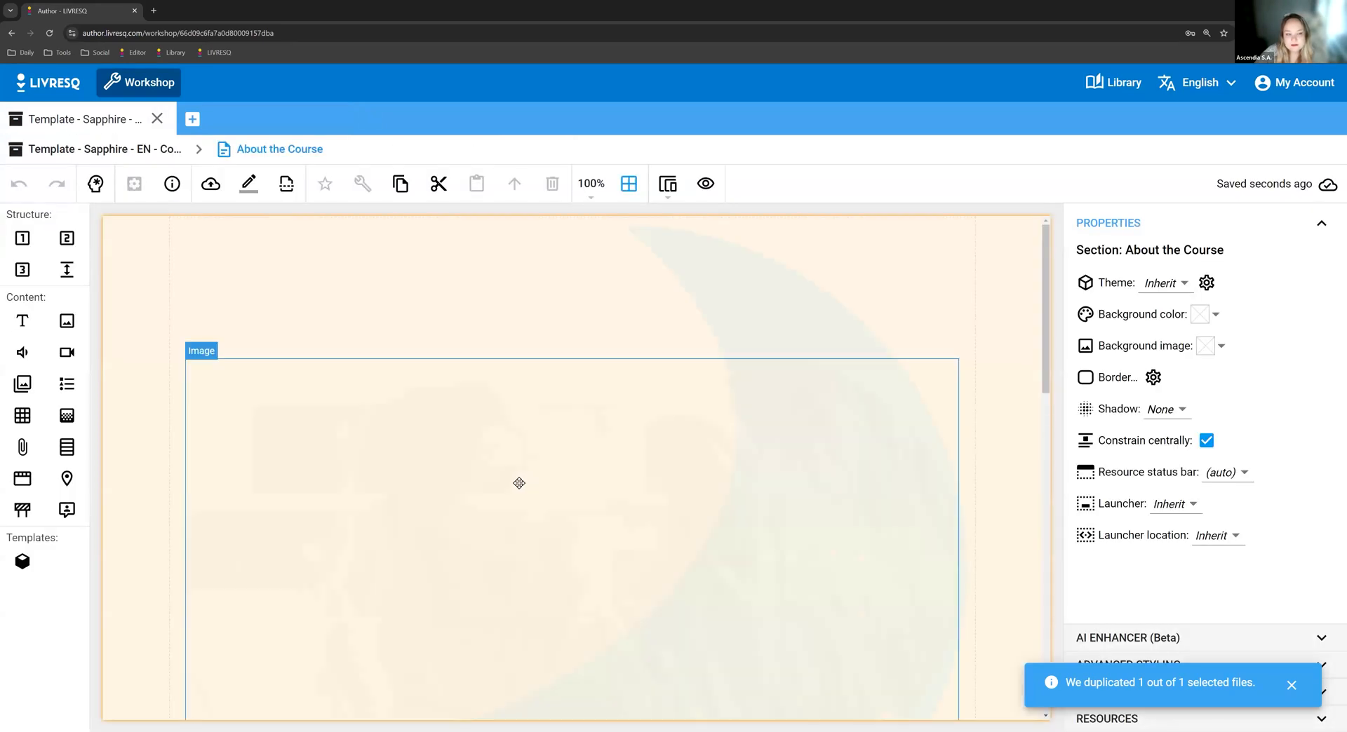
pyautogui.scroll(-5, 499, 495)
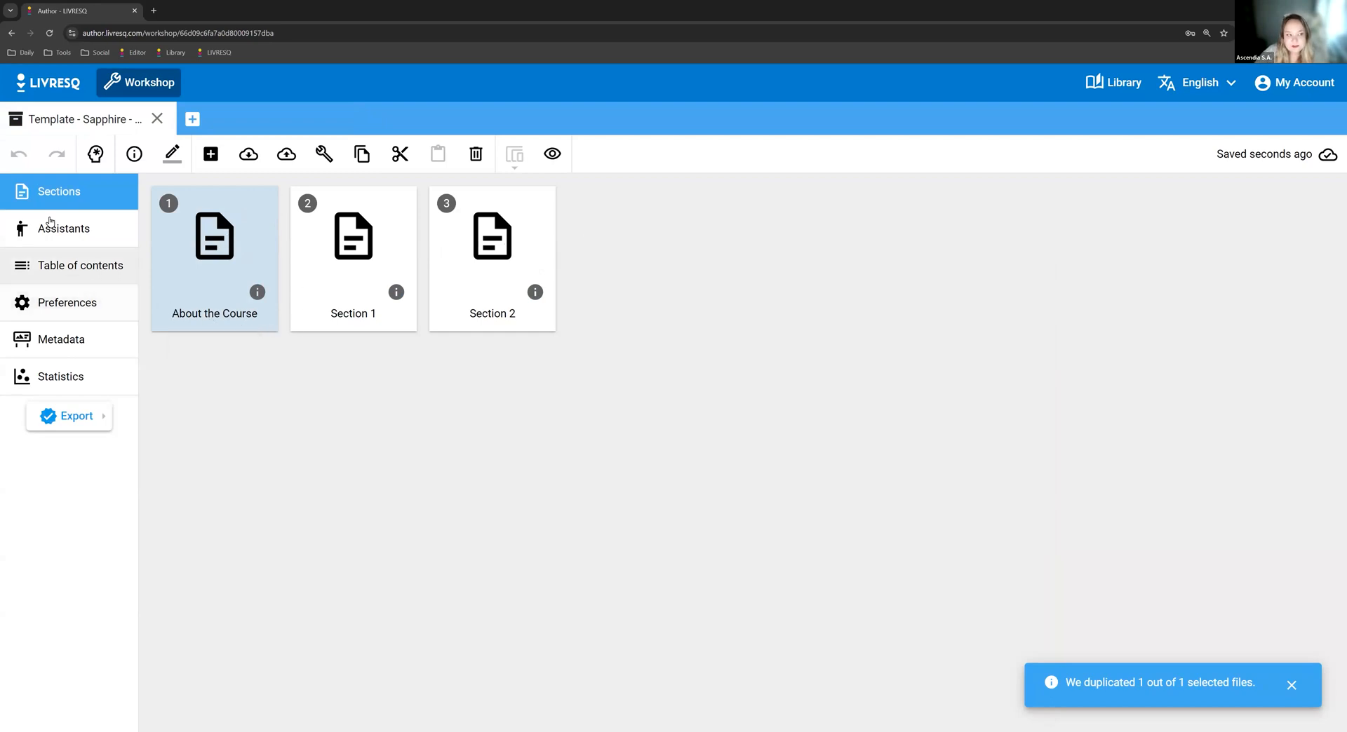
# Return to the resources list, reopen the Sapphire - EN - Corporate - Together project from there and dismiss the notification.
pyautogui.click(54, 85)
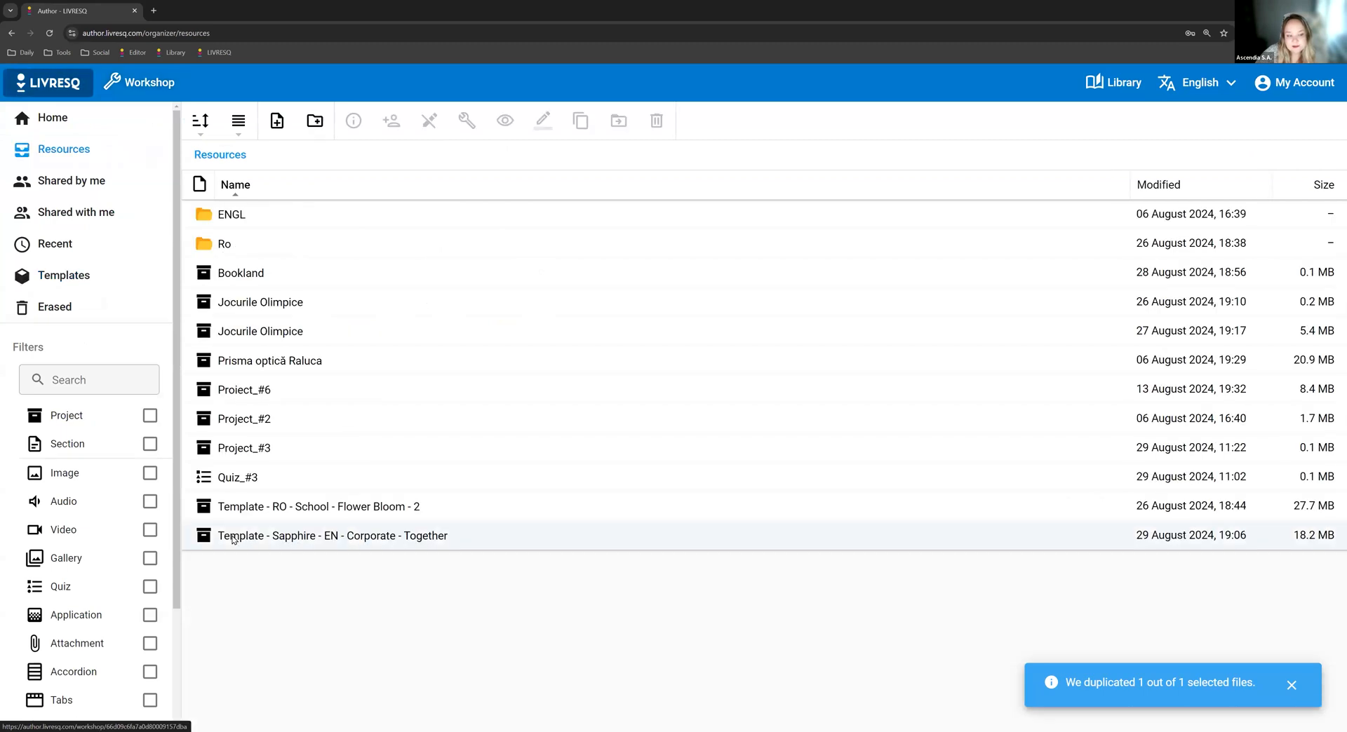
pyautogui.doubleClick(268, 542)
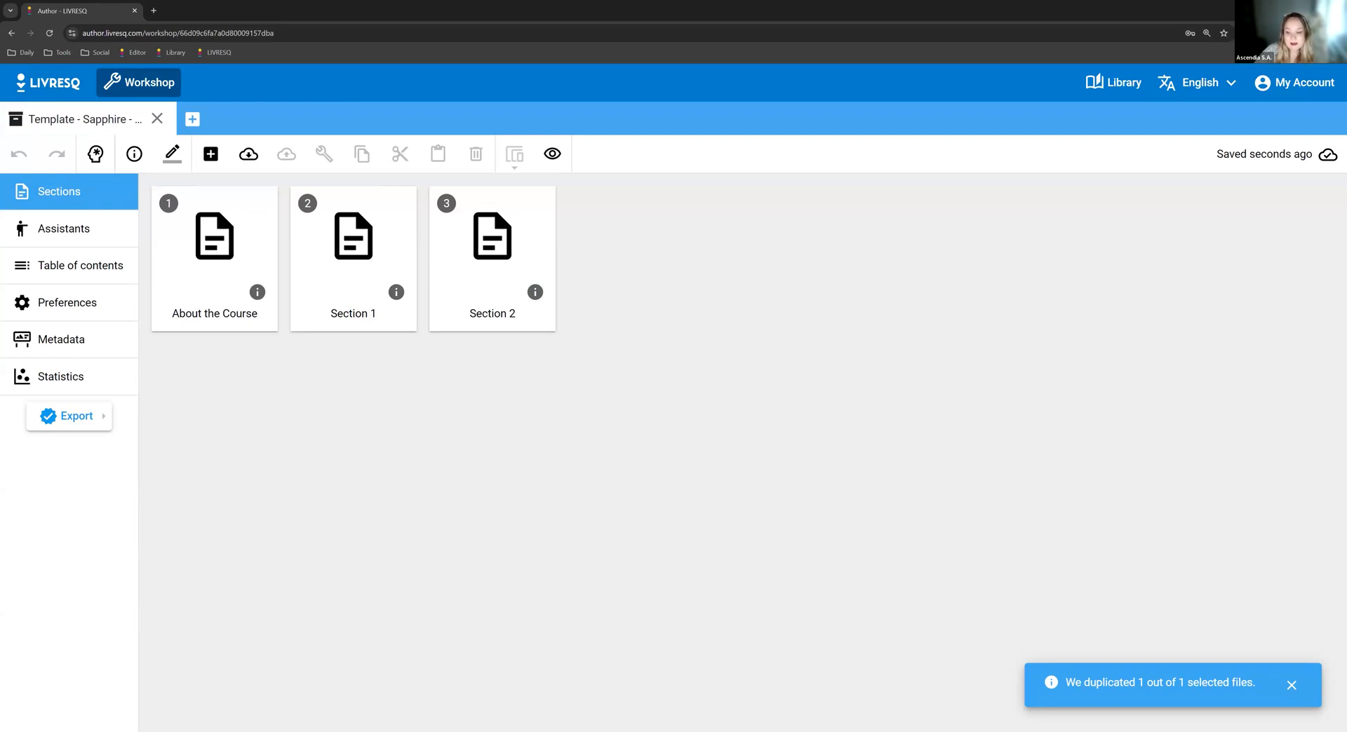
pyautogui.click(1291, 686)
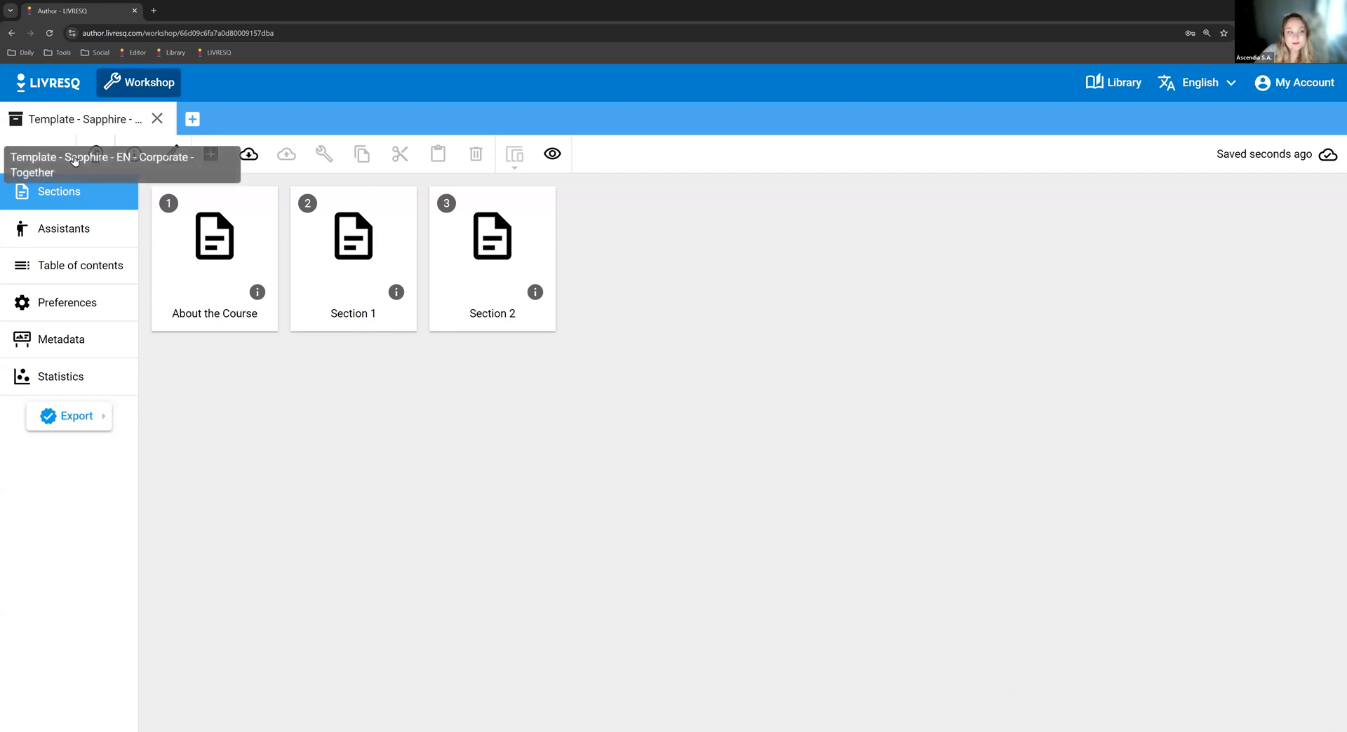
# Go back to the template collection and preview the Aero - EN - Corporate - Connection template again, closing it when done.
pyautogui.click(44, 85)
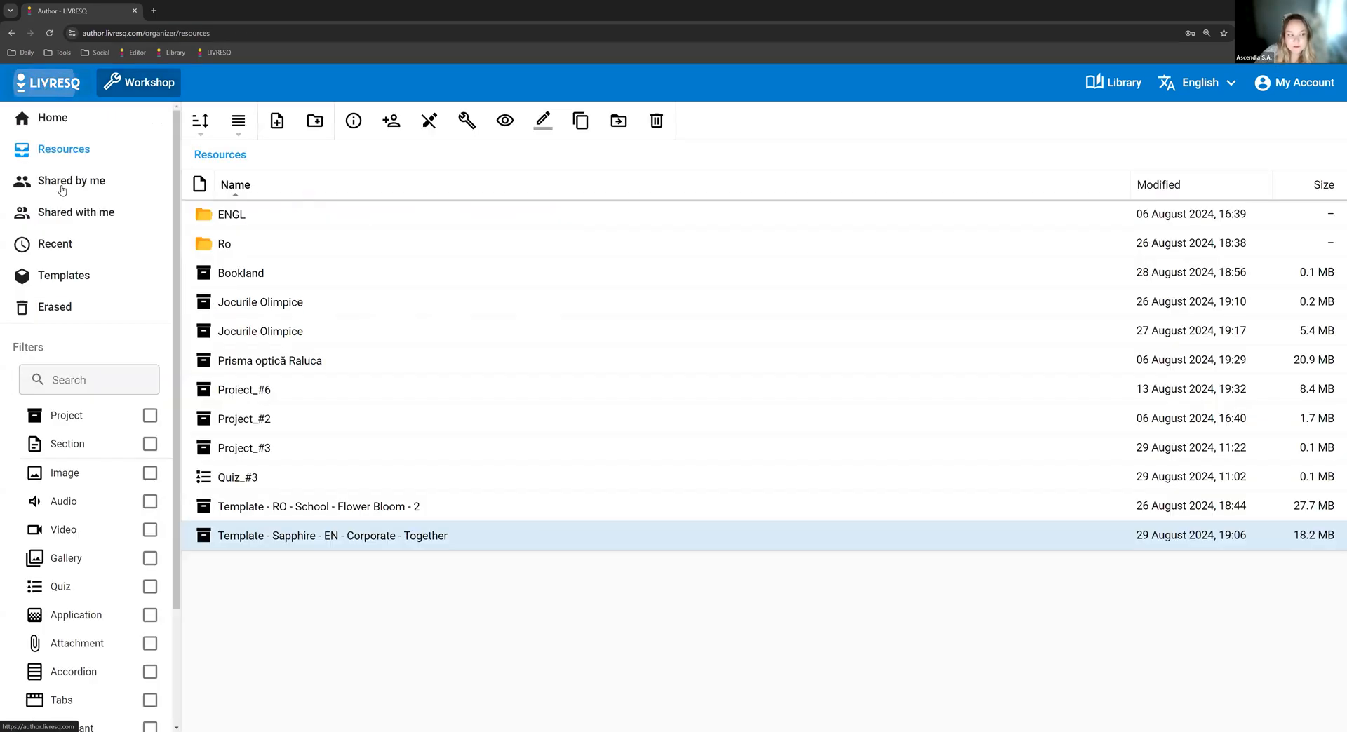
pyautogui.click(113, 288)
pyautogui.click(330, 218)
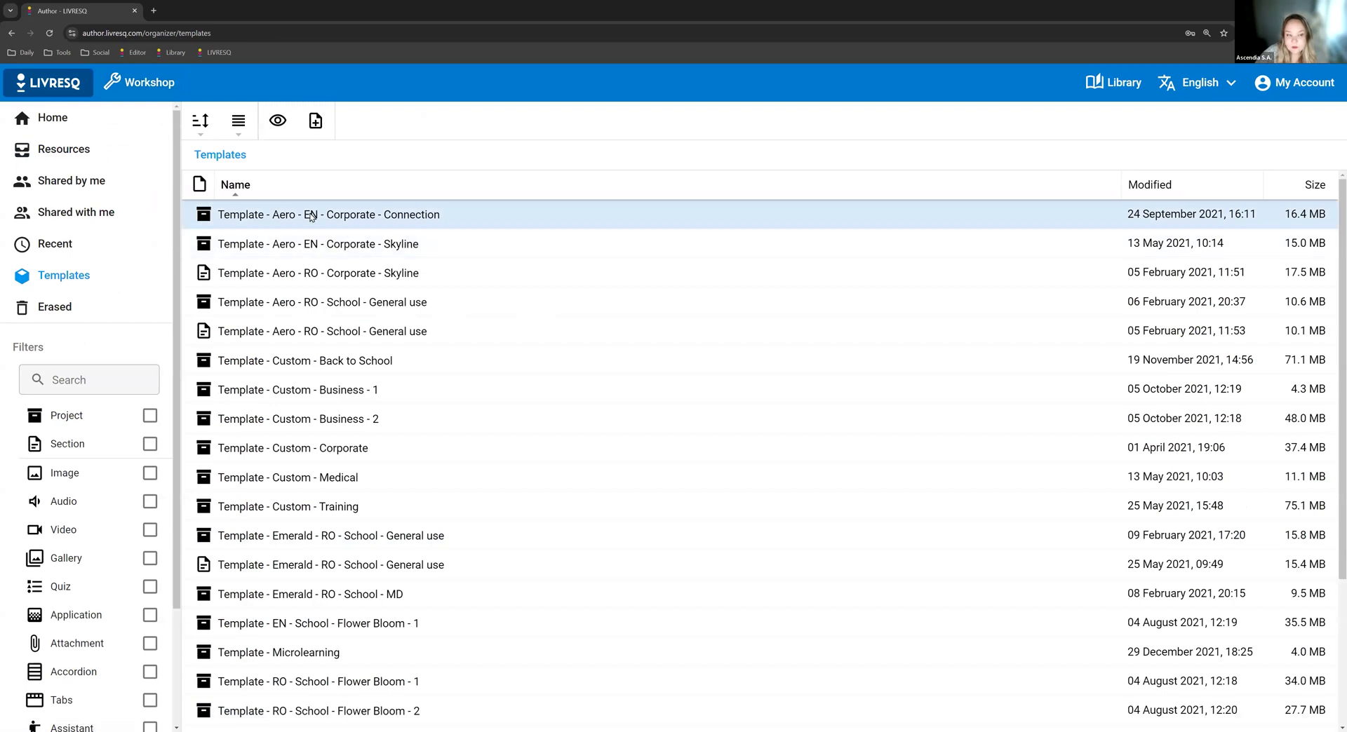
pyautogui.doubleClick(311, 217)
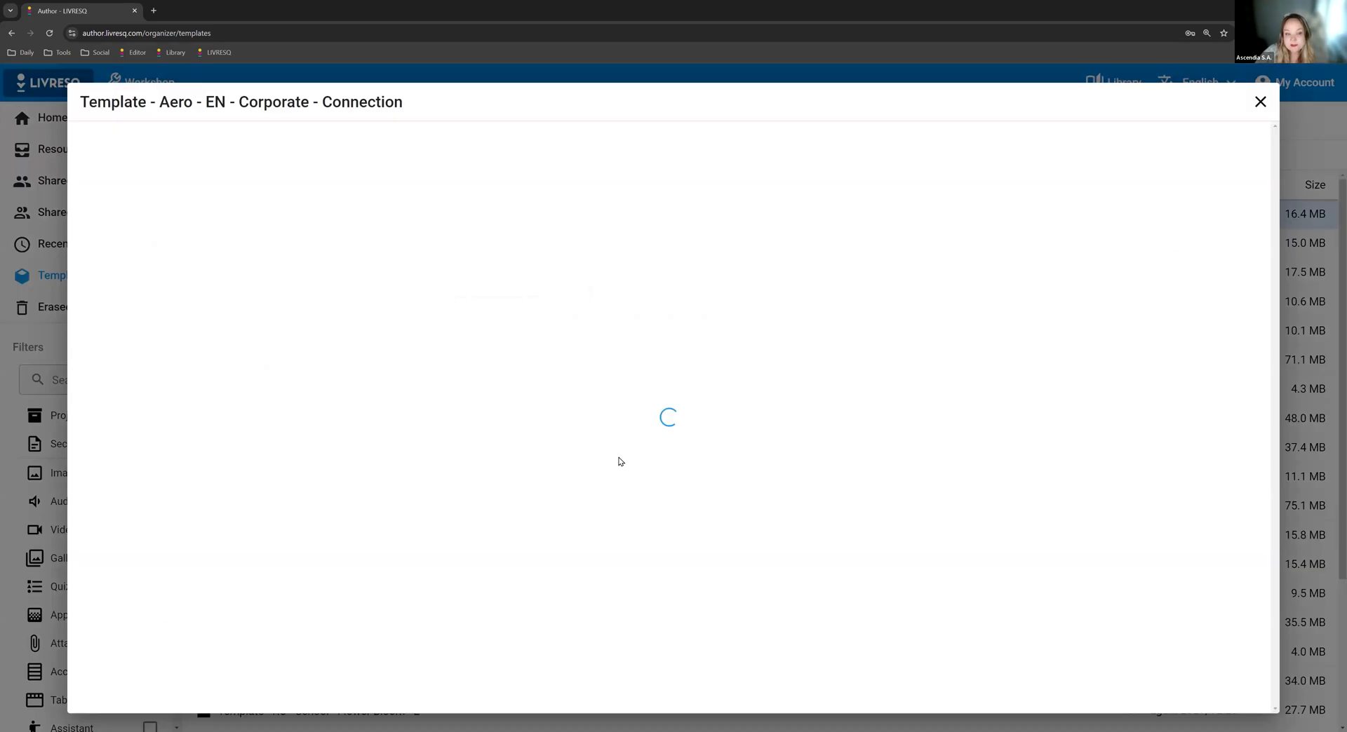
pyautogui.scroll(-3, 1236, 218)
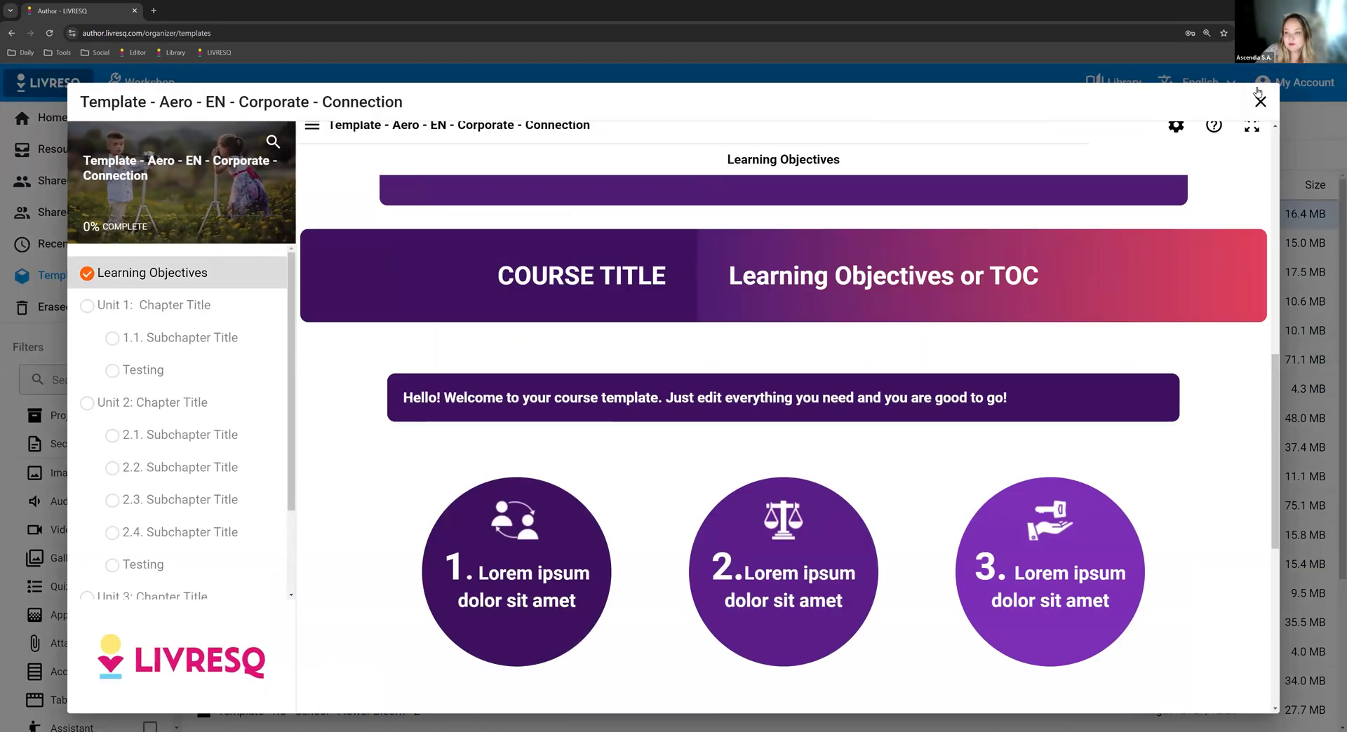
pyautogui.click(1260, 102)
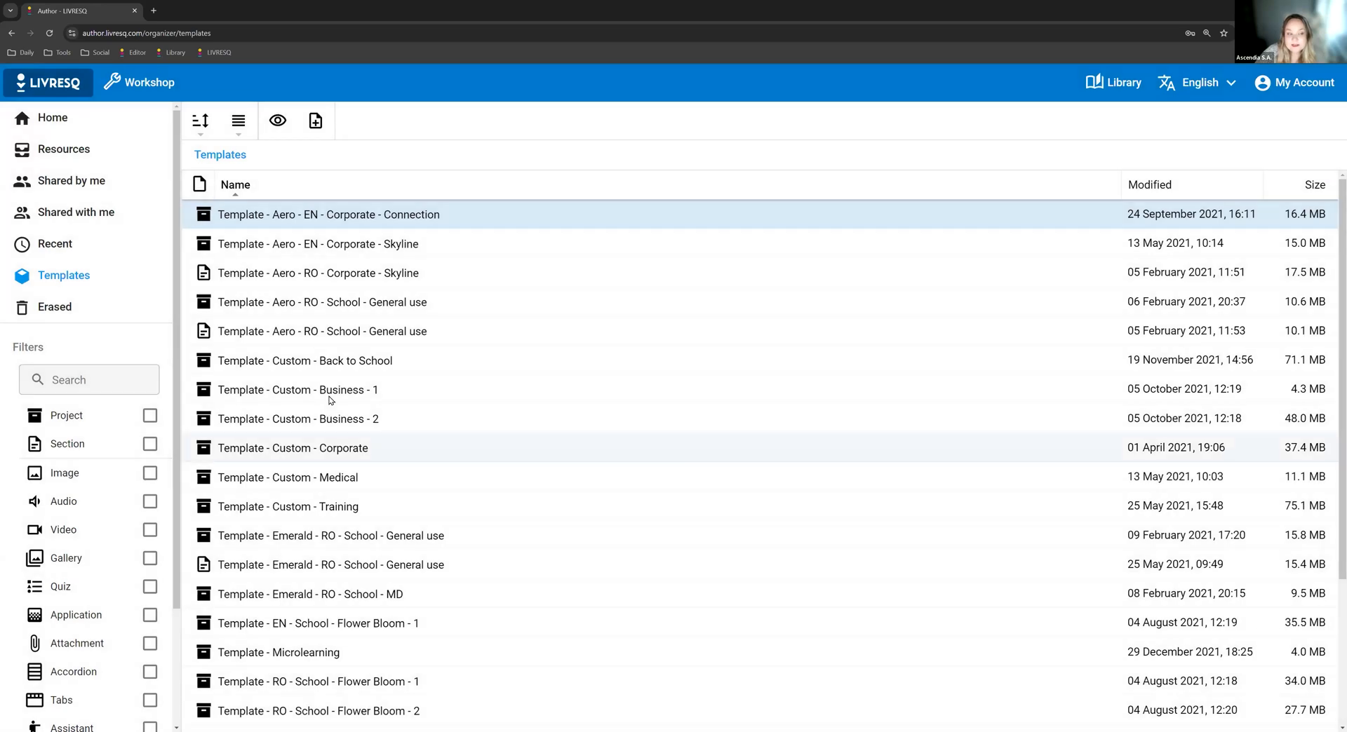
# Preview the Emerald - RO - School - General use project template and the RO - School - Prima template, closing each one.
pyautogui.scroll(-3, 314, 351)
pyautogui.doubleClick(314, 332)
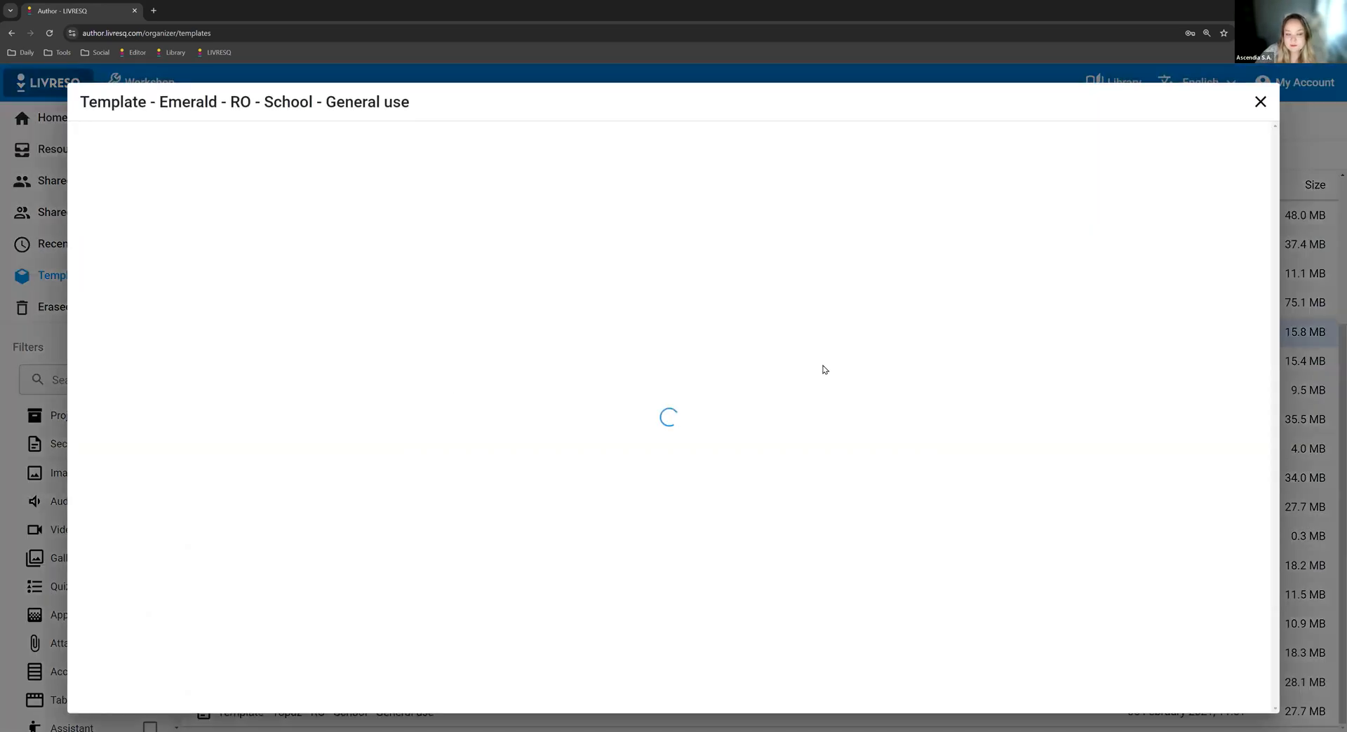
pyautogui.click(1270, 103)
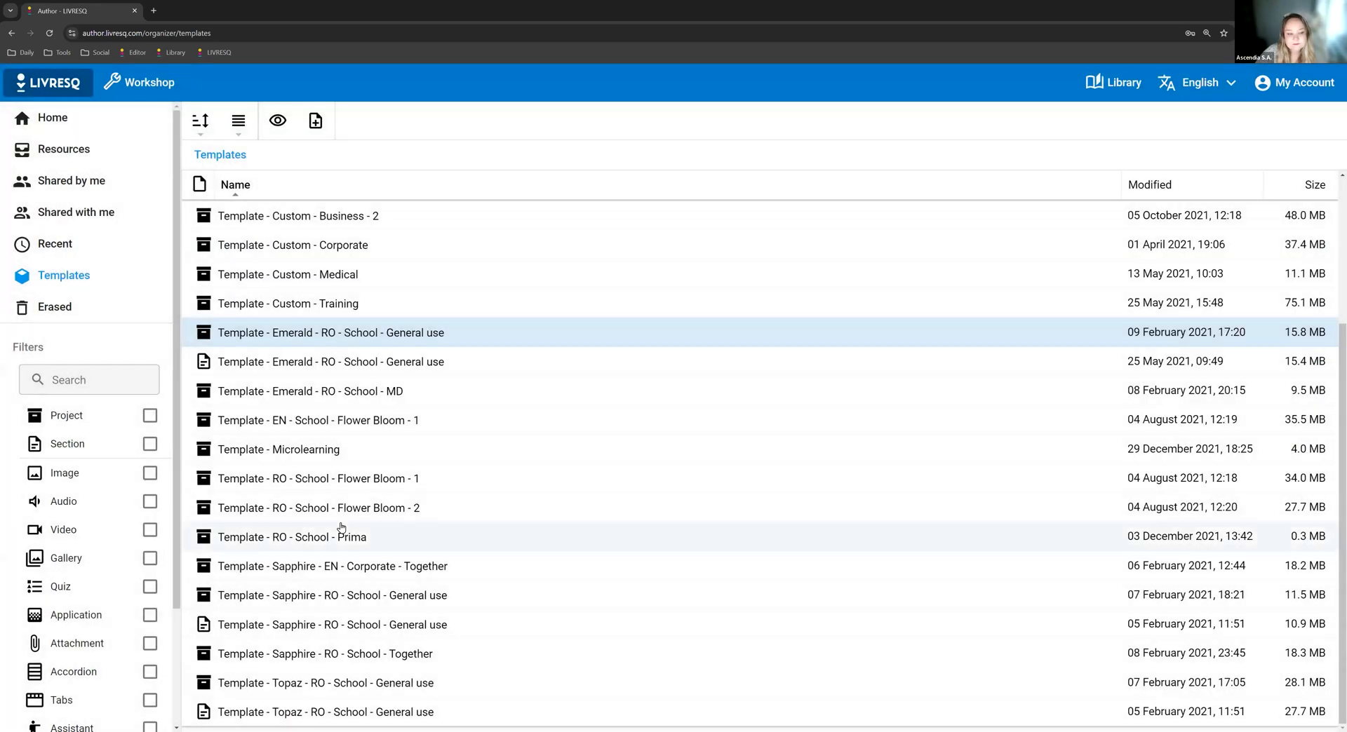
pyautogui.click(455, 536)
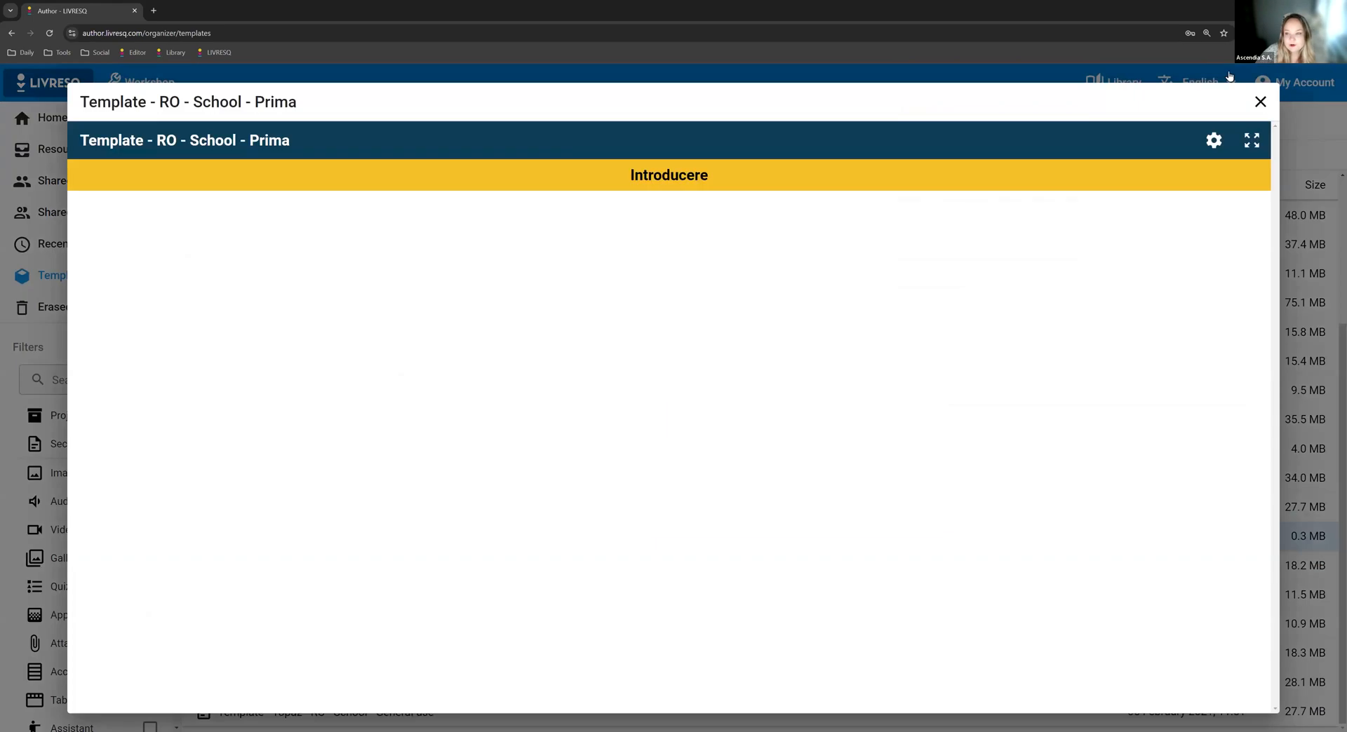
pyautogui.scroll(2, 350, 363)
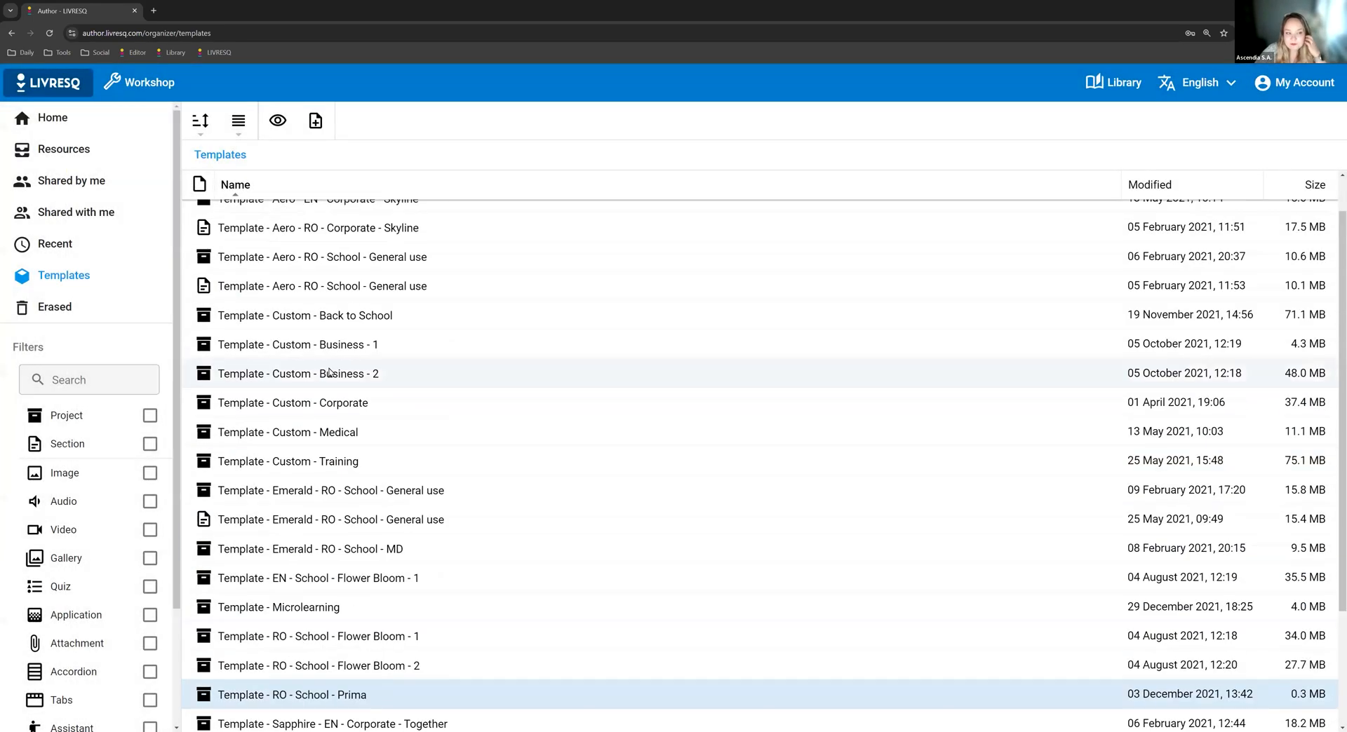
# Switch the template collection back to grid view.
pyautogui.click(239, 121)
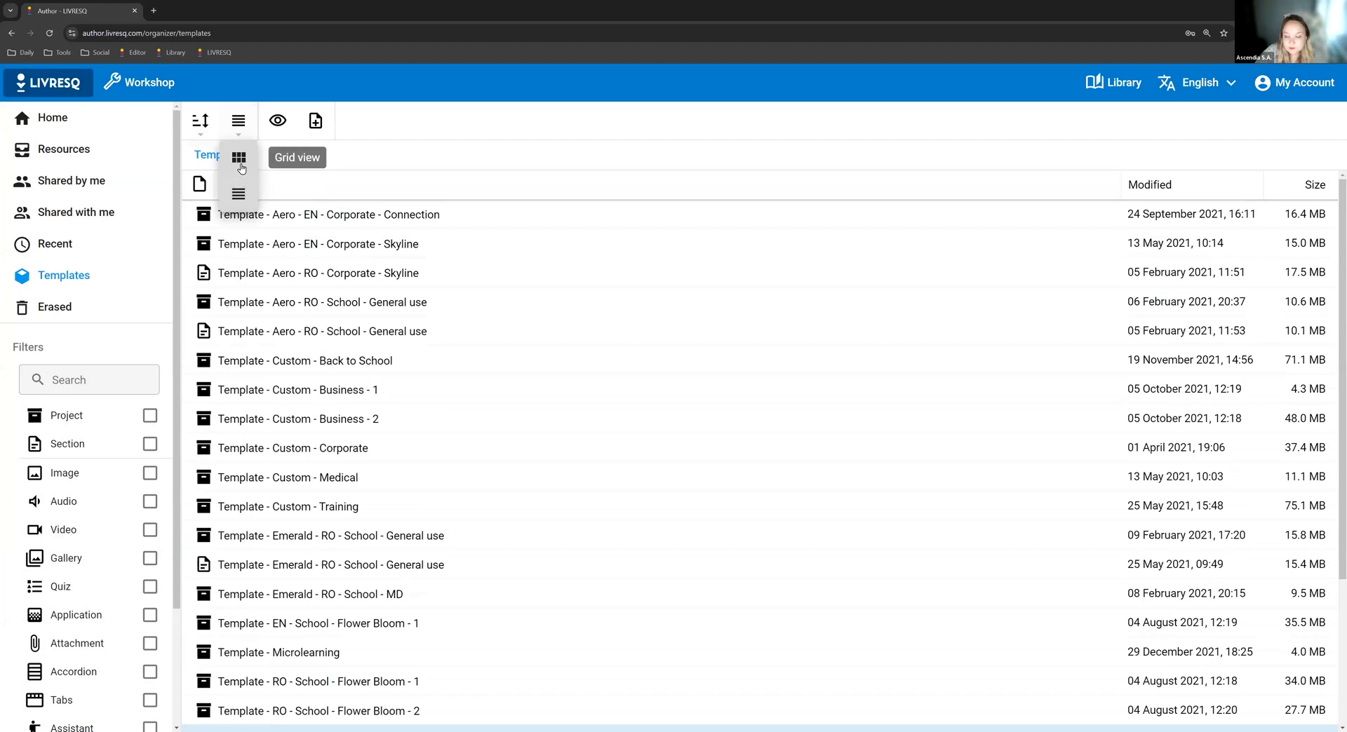
pyautogui.click(244, 168)
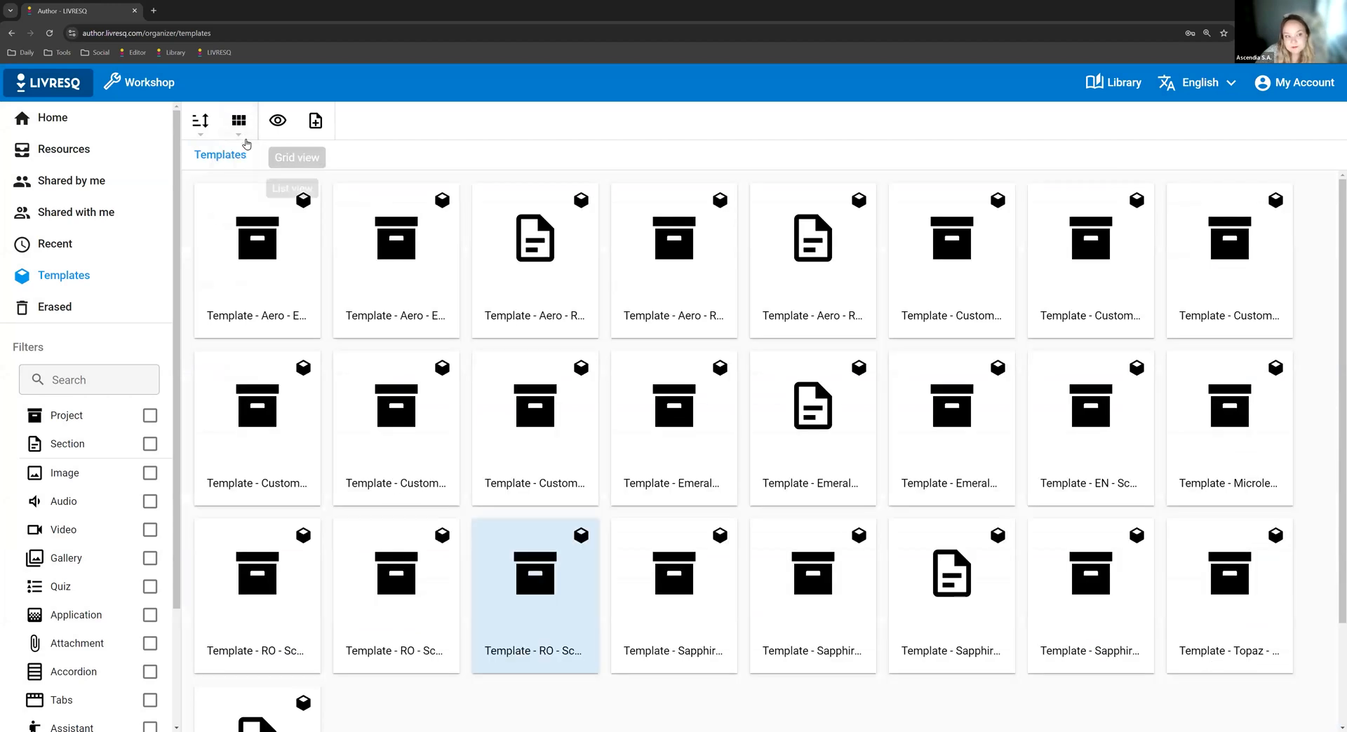
# Switch the template collection to list view and select the Aero - EN - Corporate - Connection template.
pyautogui.click(255, 192)
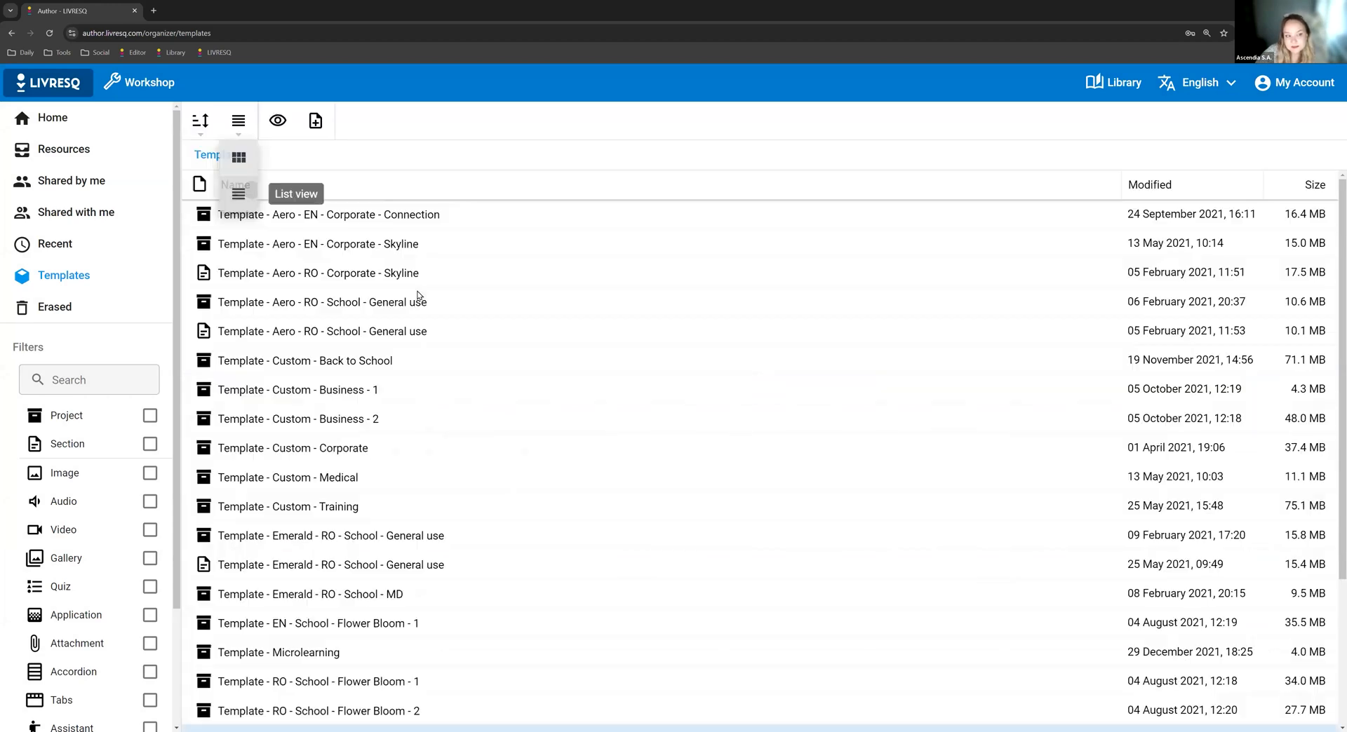
pyautogui.click(322, 223)
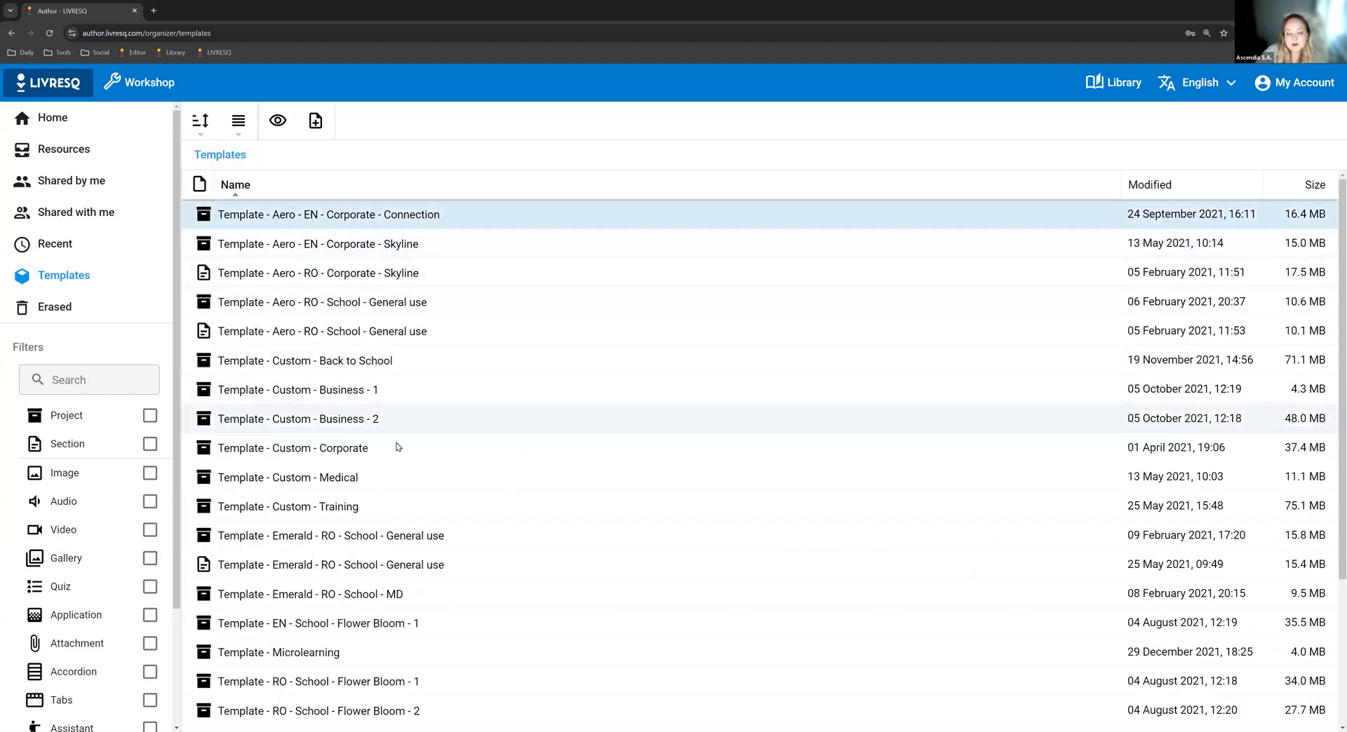
pyautogui.click(309, 366)
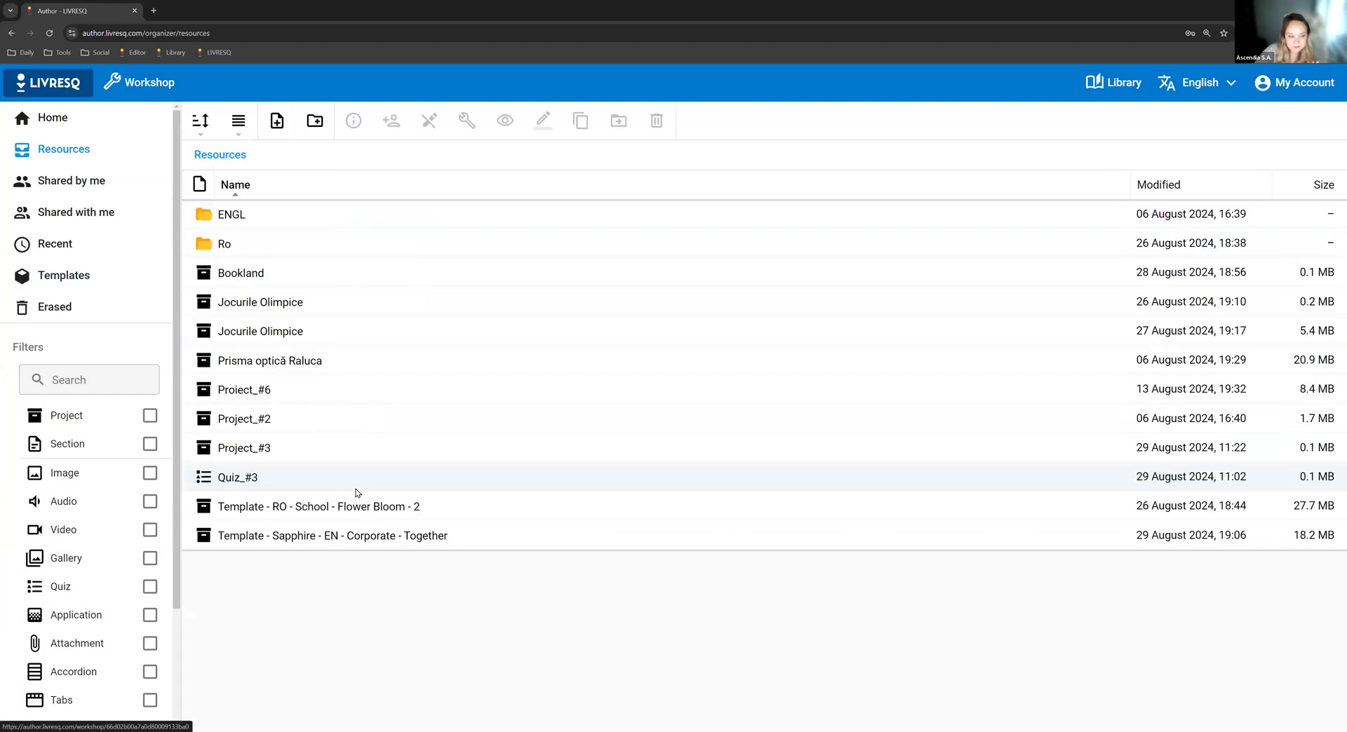
# Open the Sapphire - EN - Corporate - Together project from the resources list, look through its About the Course section and return to the sections.
pyautogui.click(355, 537)
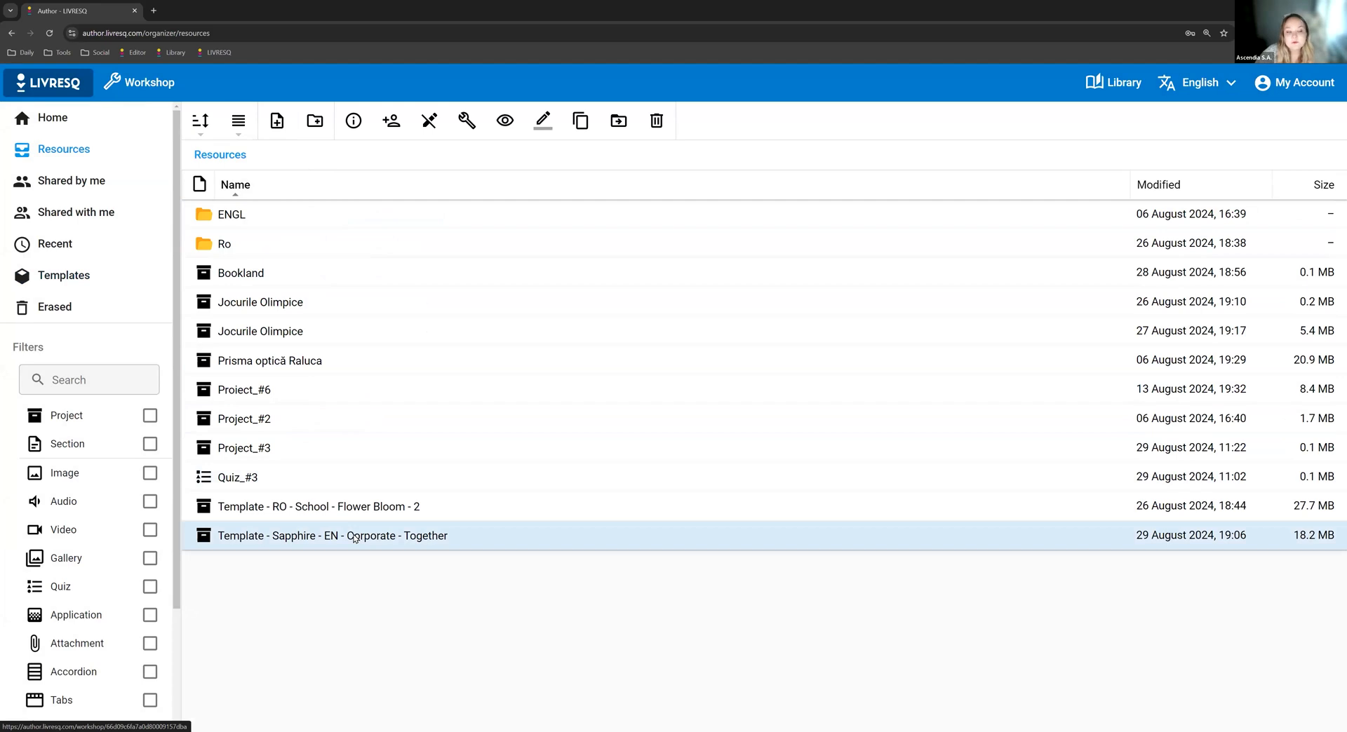
pyautogui.doubleClick(355, 537)
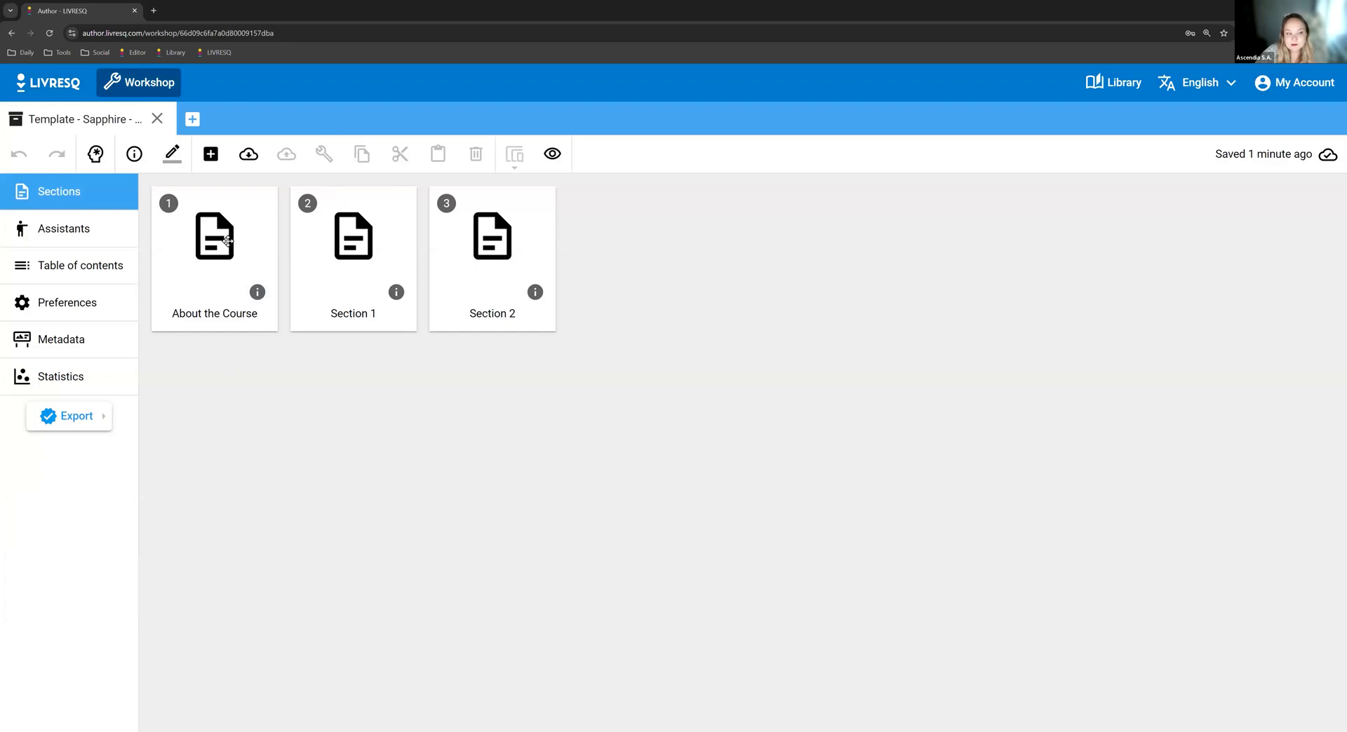
pyautogui.doubleClick(227, 241)
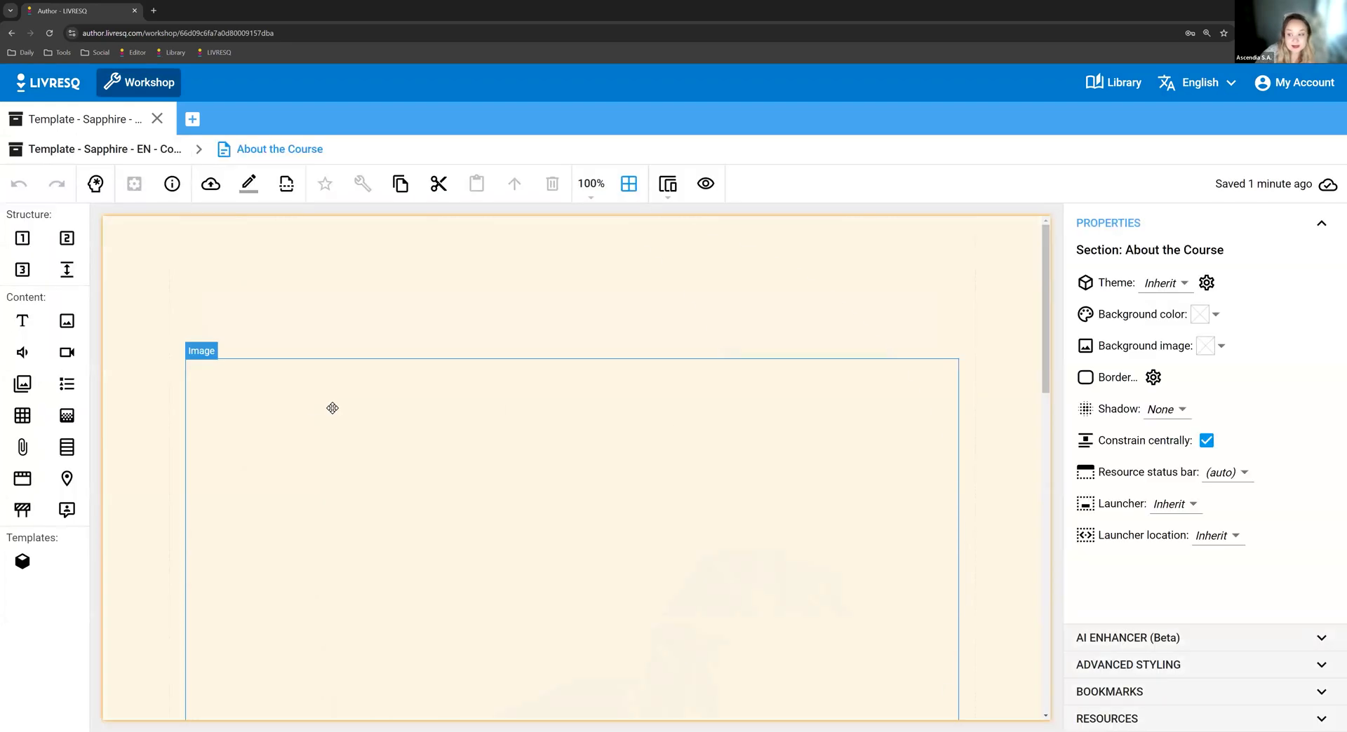
pyautogui.scroll(-10, 491, 491)
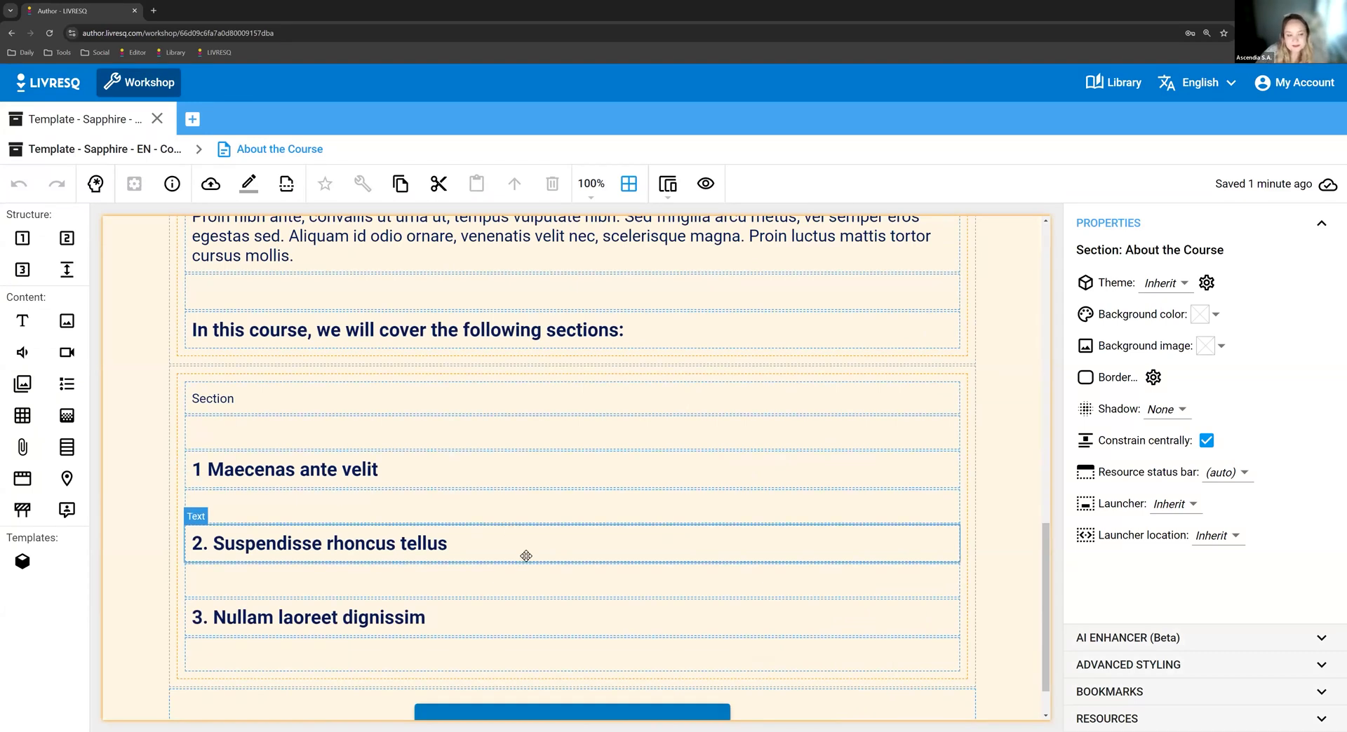
pyautogui.scroll(10, 526, 556)
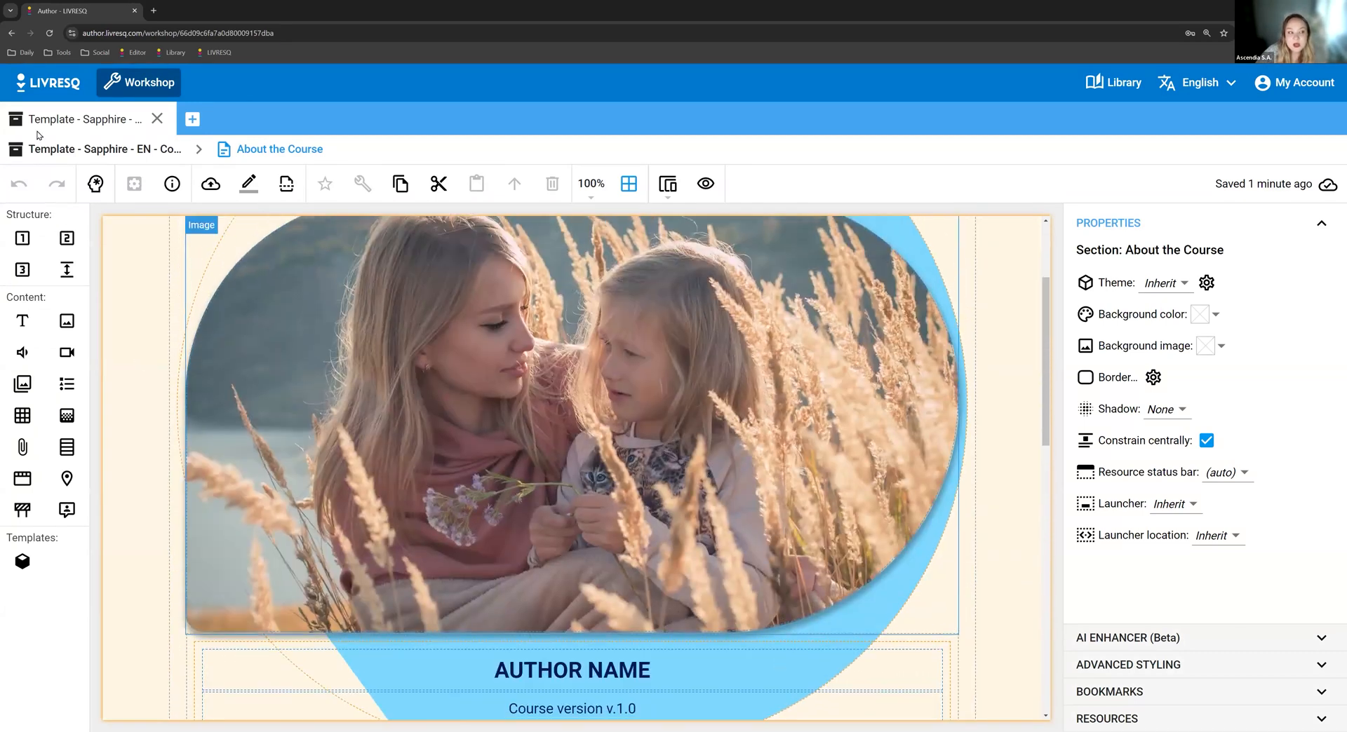
pyautogui.click(70, 149)
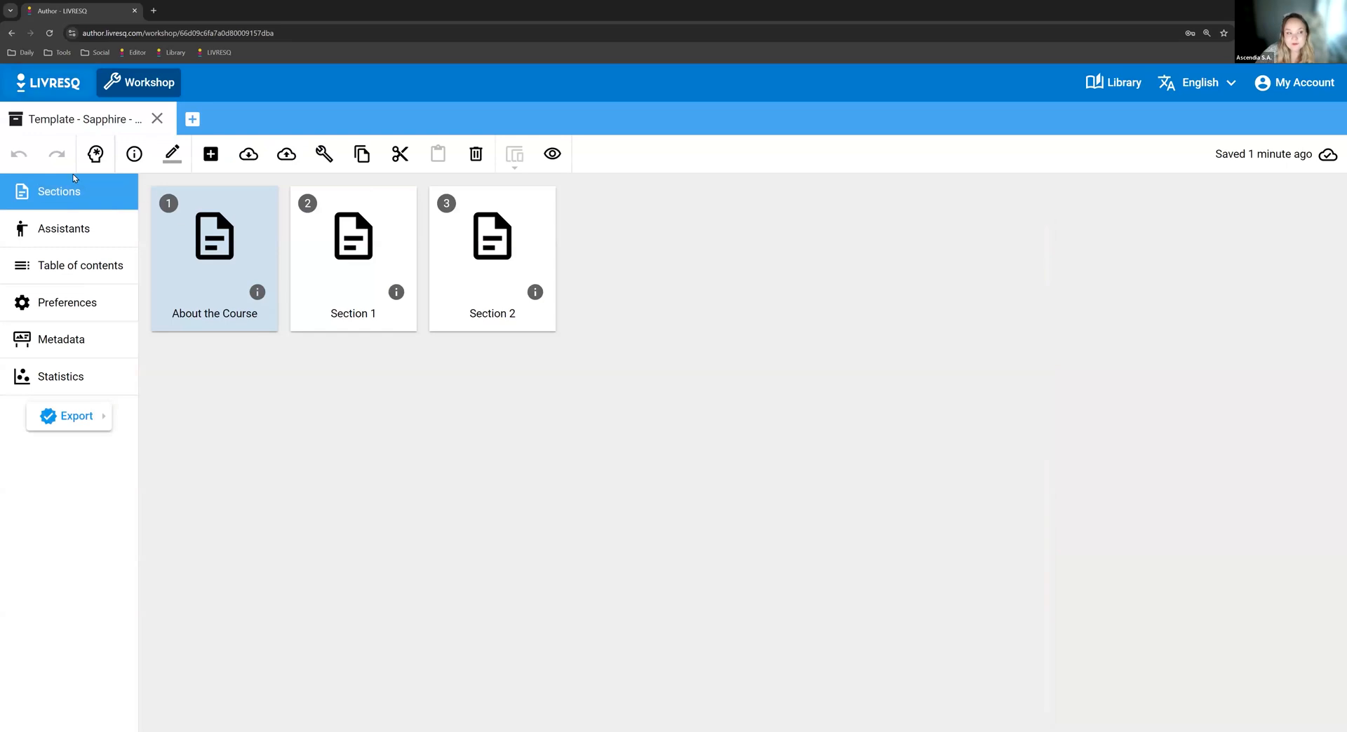
# Reopen the About the Course section, select all of the COURSE NAME heading text and deselect it.
pyautogui.doubleClick(261, 253)
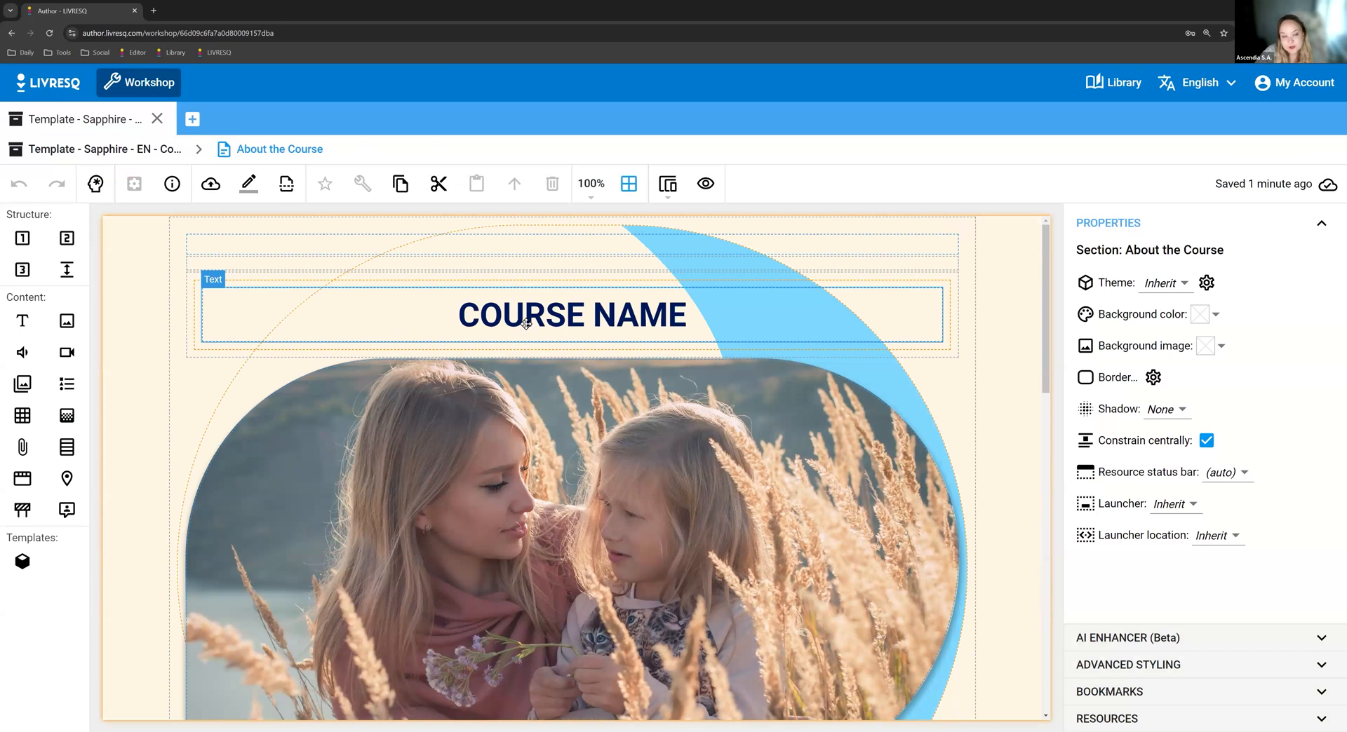
pyautogui.click(527, 323)
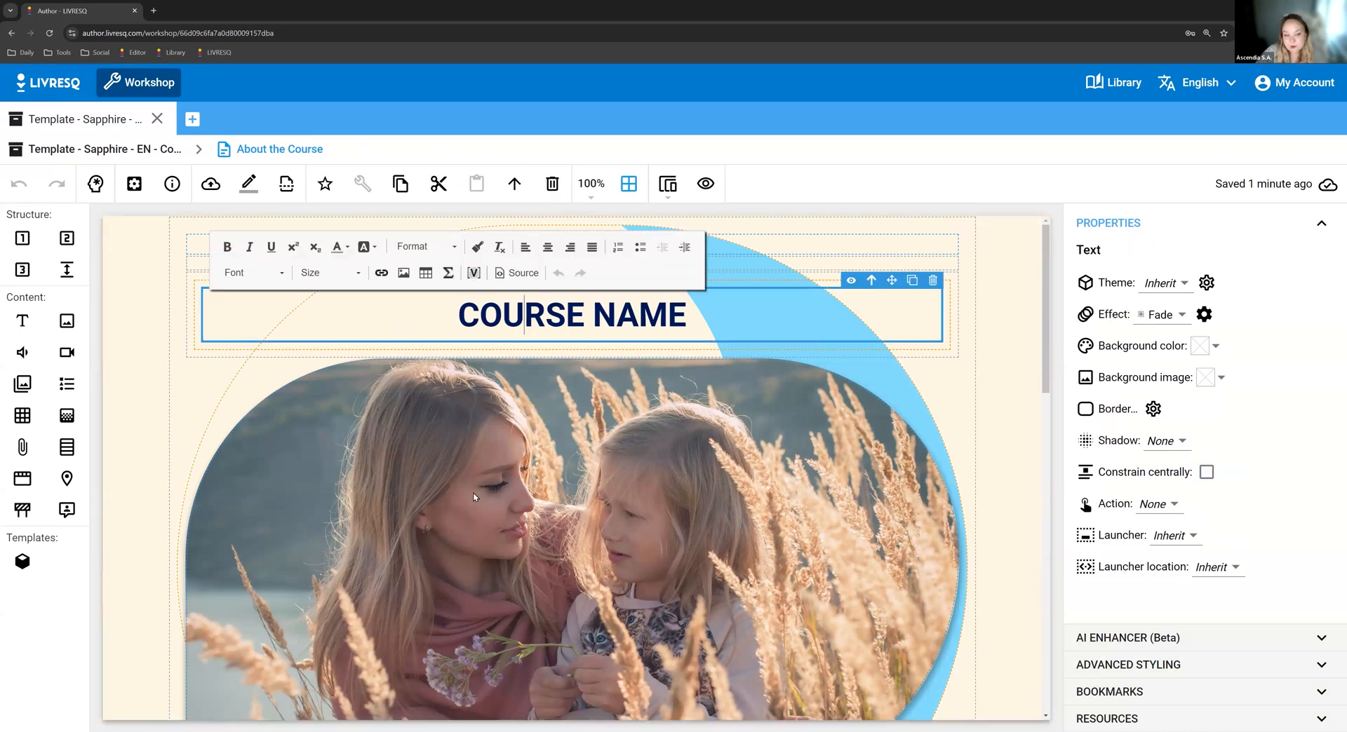
pyautogui.hotkey('ctrl', 'a')
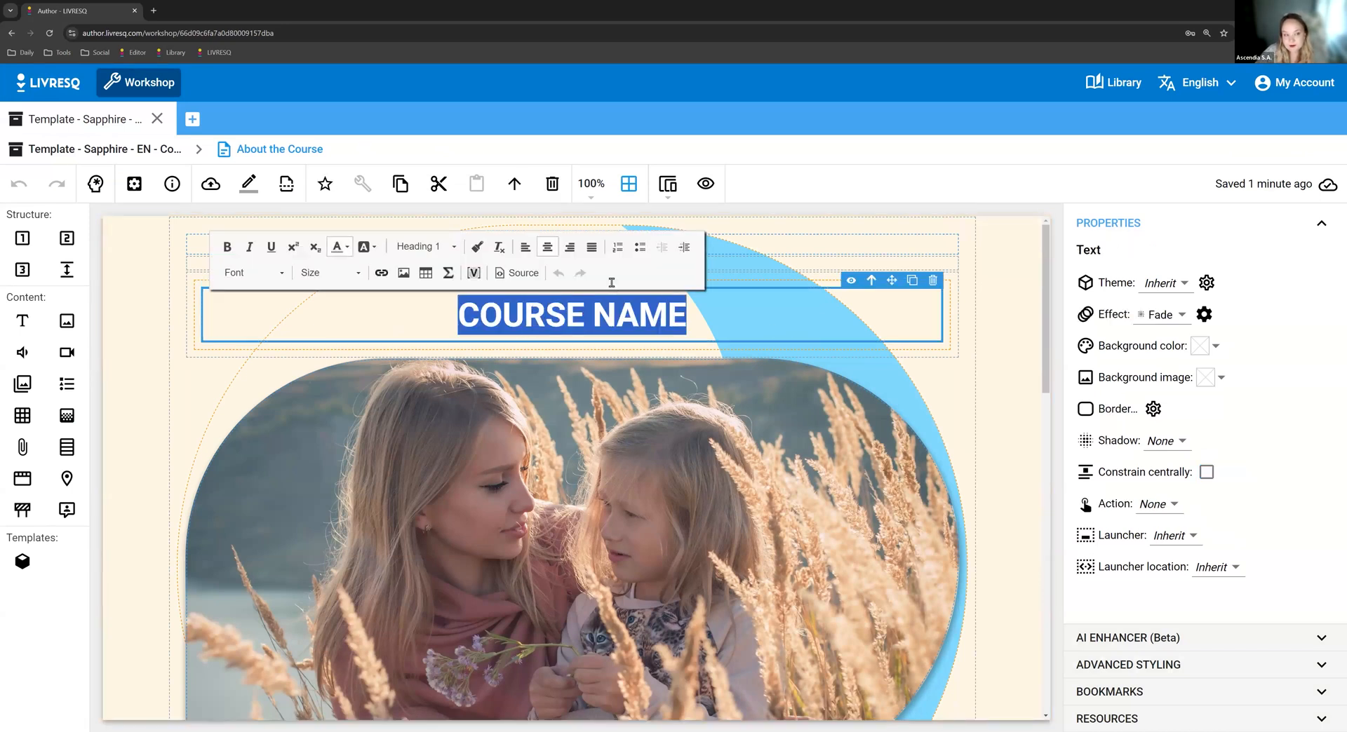
pyautogui.click(569, 505)
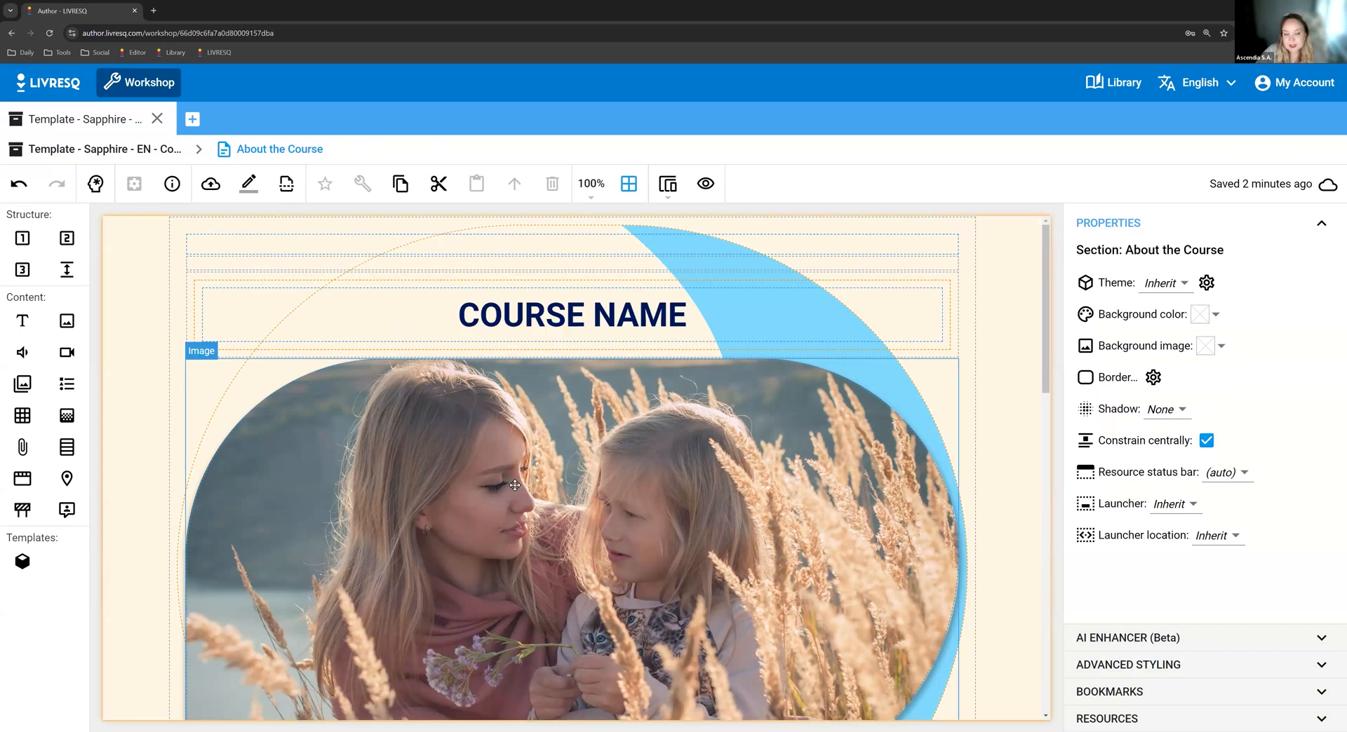
# Open the cover image below the COURSE NAME heading to examine its replacement option, and go back to the About the Course section.
pyautogui.scroll(-2, 459, 442)
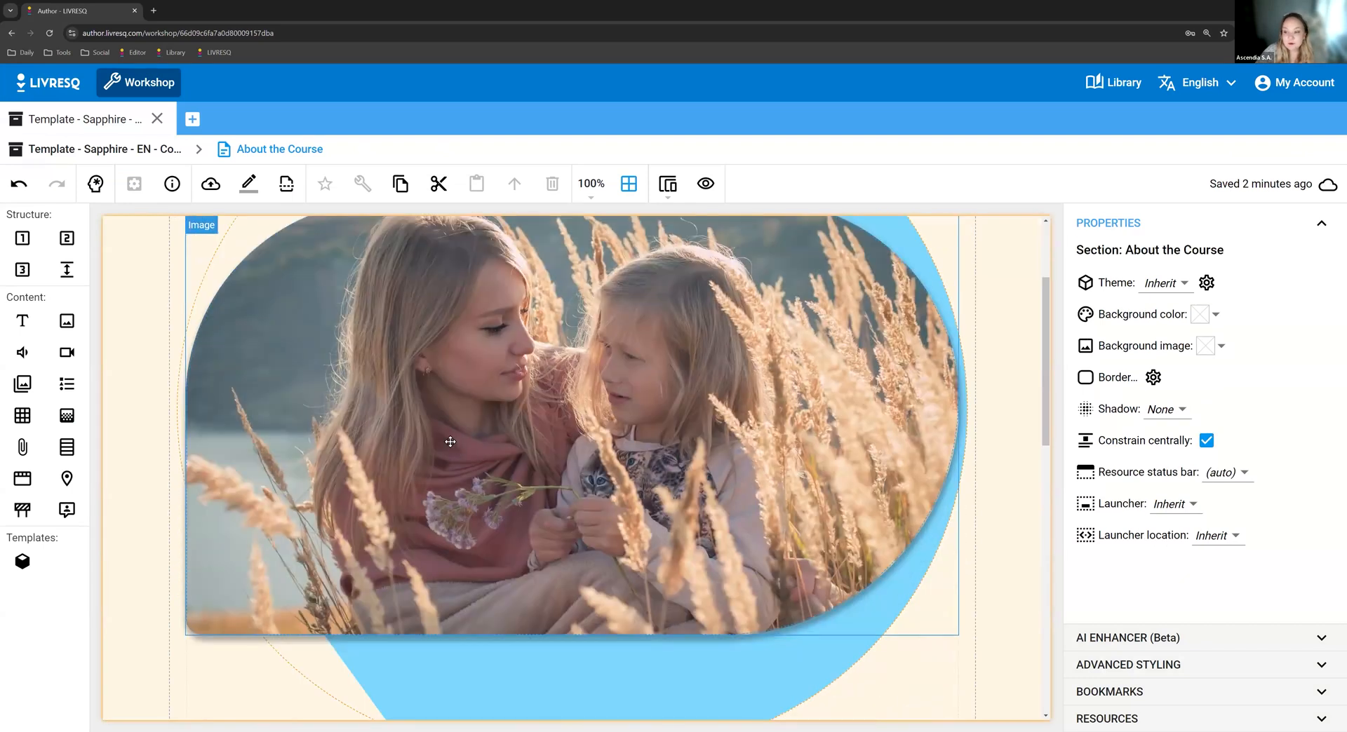
pyautogui.doubleClick(408, 419)
pyautogui.click(91, 577)
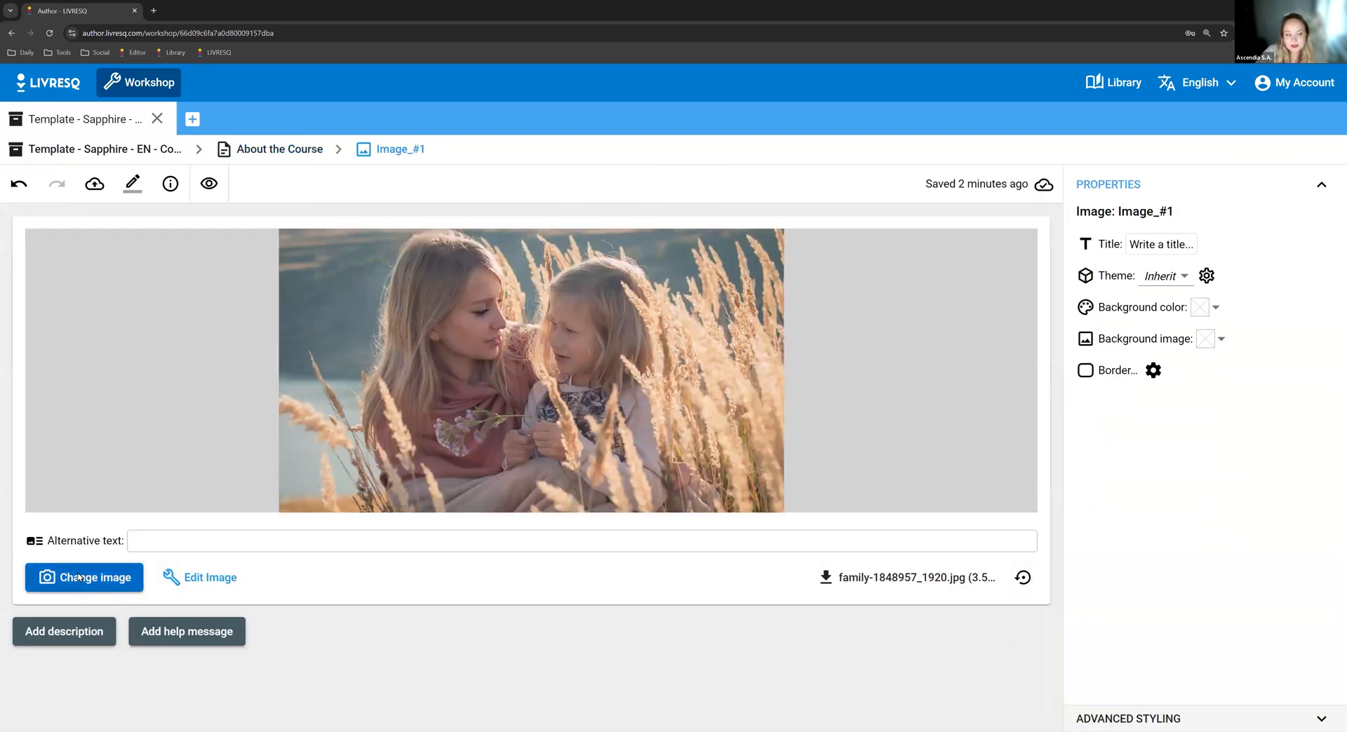
pyautogui.click(264, 157)
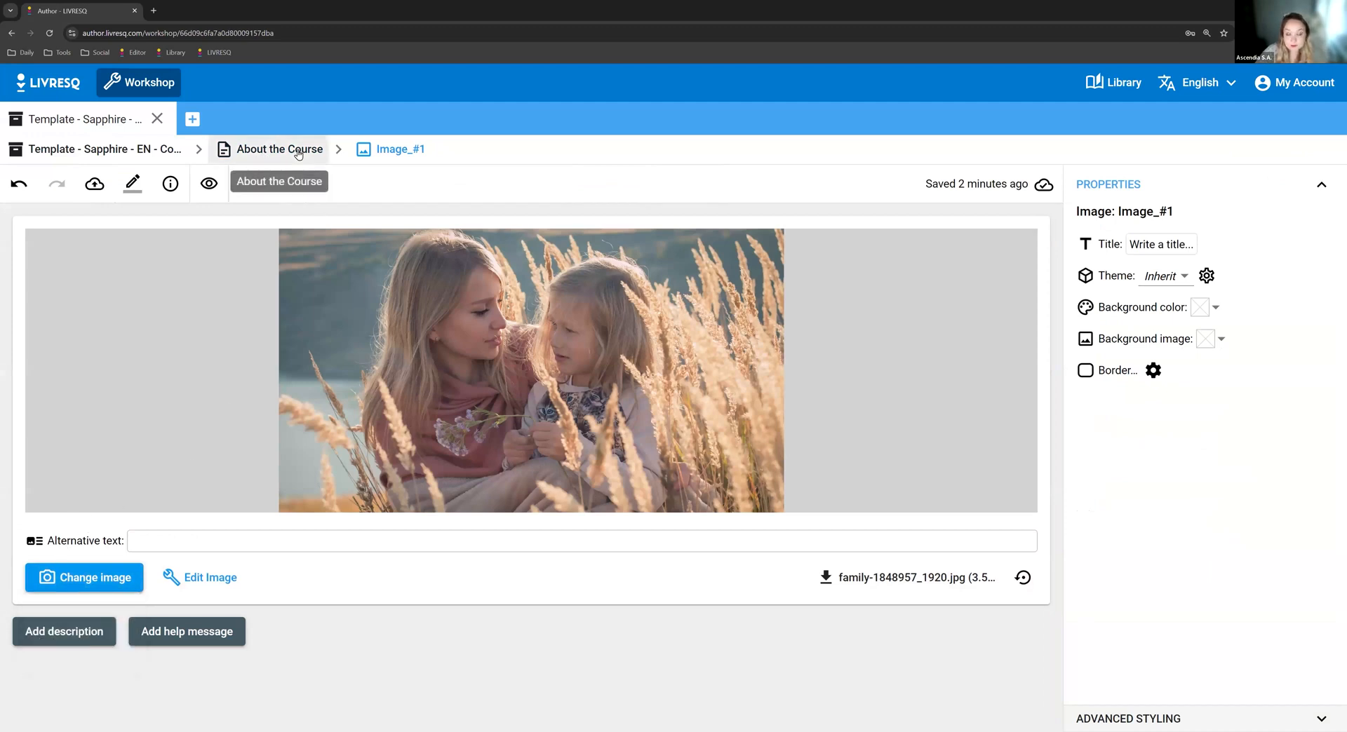
pyautogui.click(321, 184)
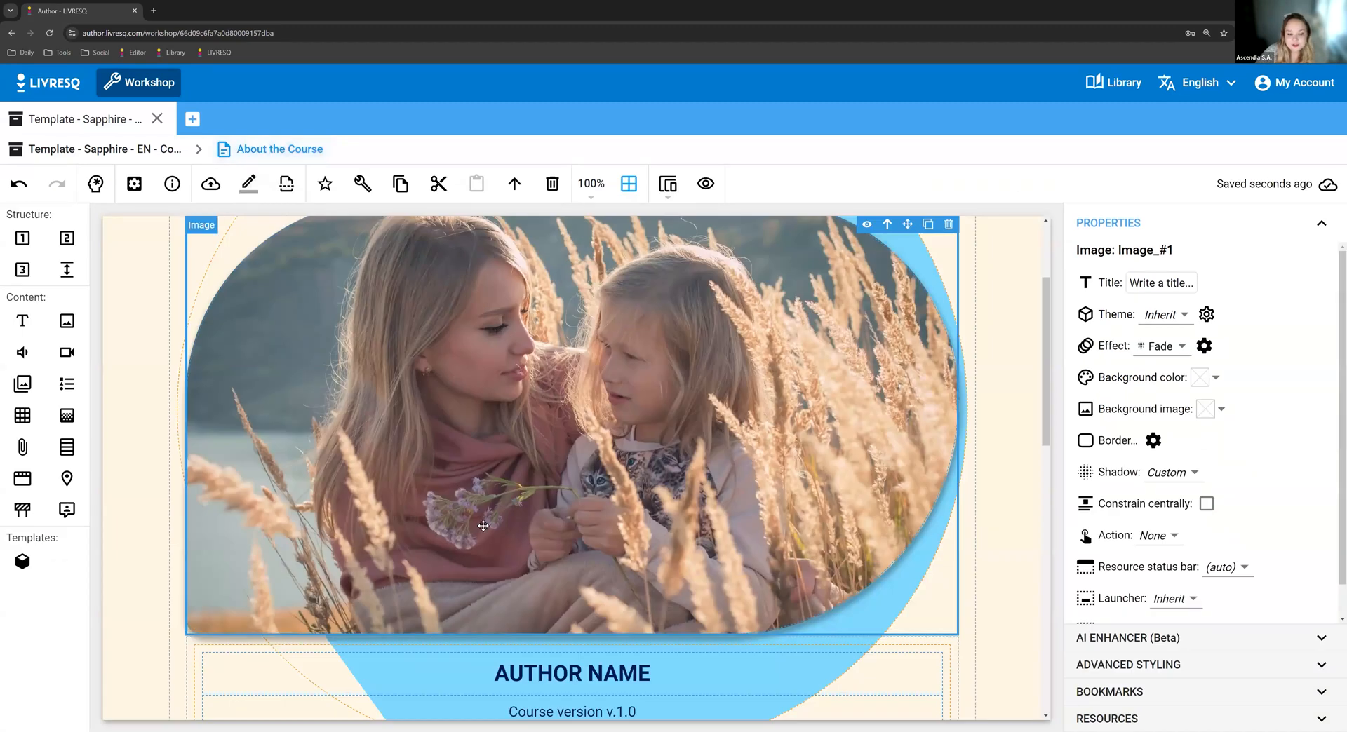
# Insert a video block above the heading "In this course, we will cover the following sections:" and delete it again.
pyautogui.scroll(-10, 481, 526)
pyautogui.scroll(-4, 450, 483)
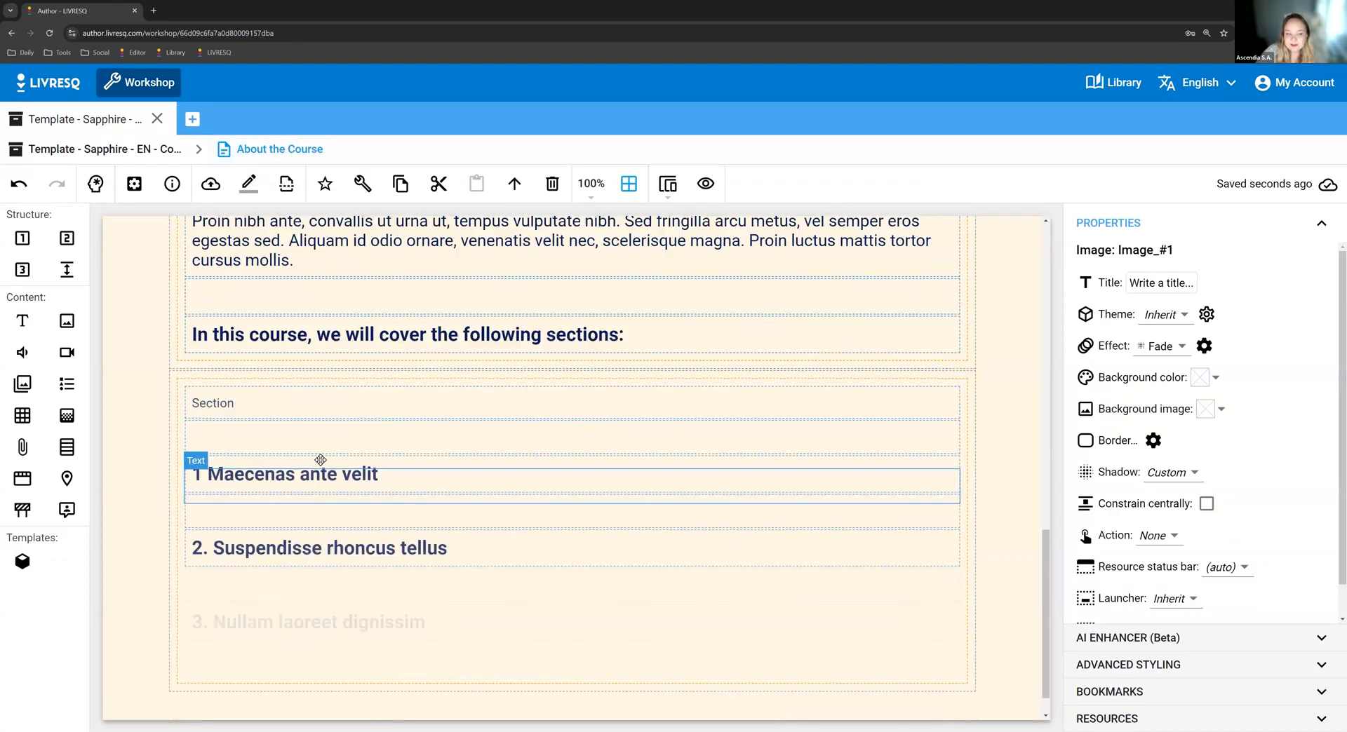
pyautogui.scroll(3, 278, 497)
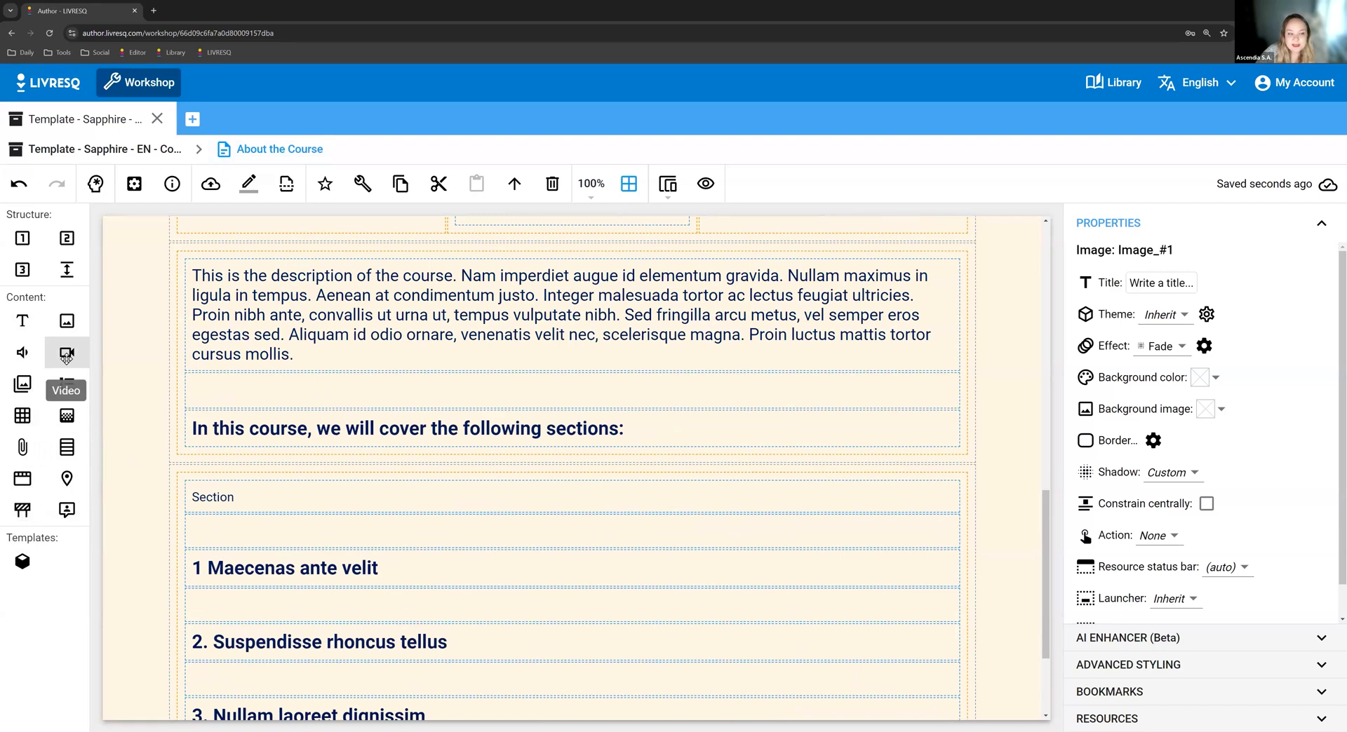
pyautogui.moveTo(259, 401); pyautogui.dragTo(258, 402)
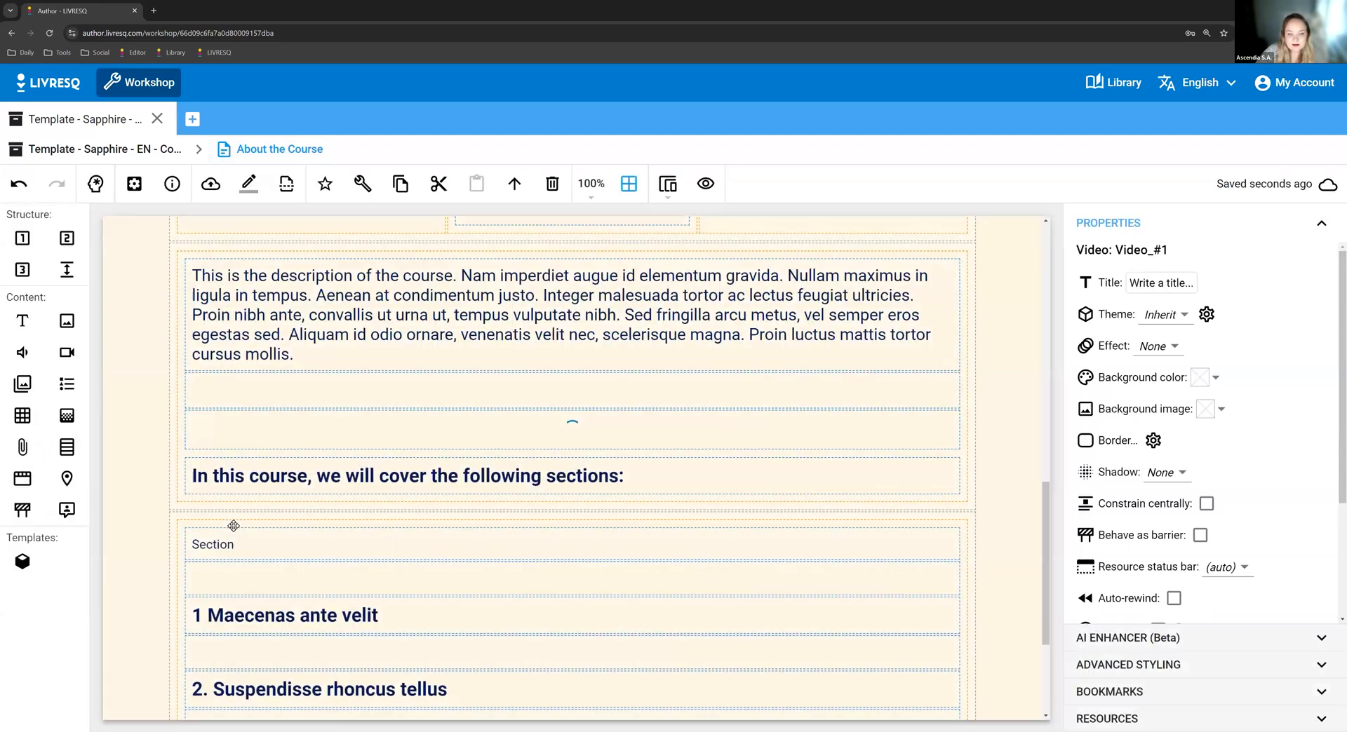
pyautogui.scroll(-3, 280, 519)
pyautogui.scroll(2, 998, 317)
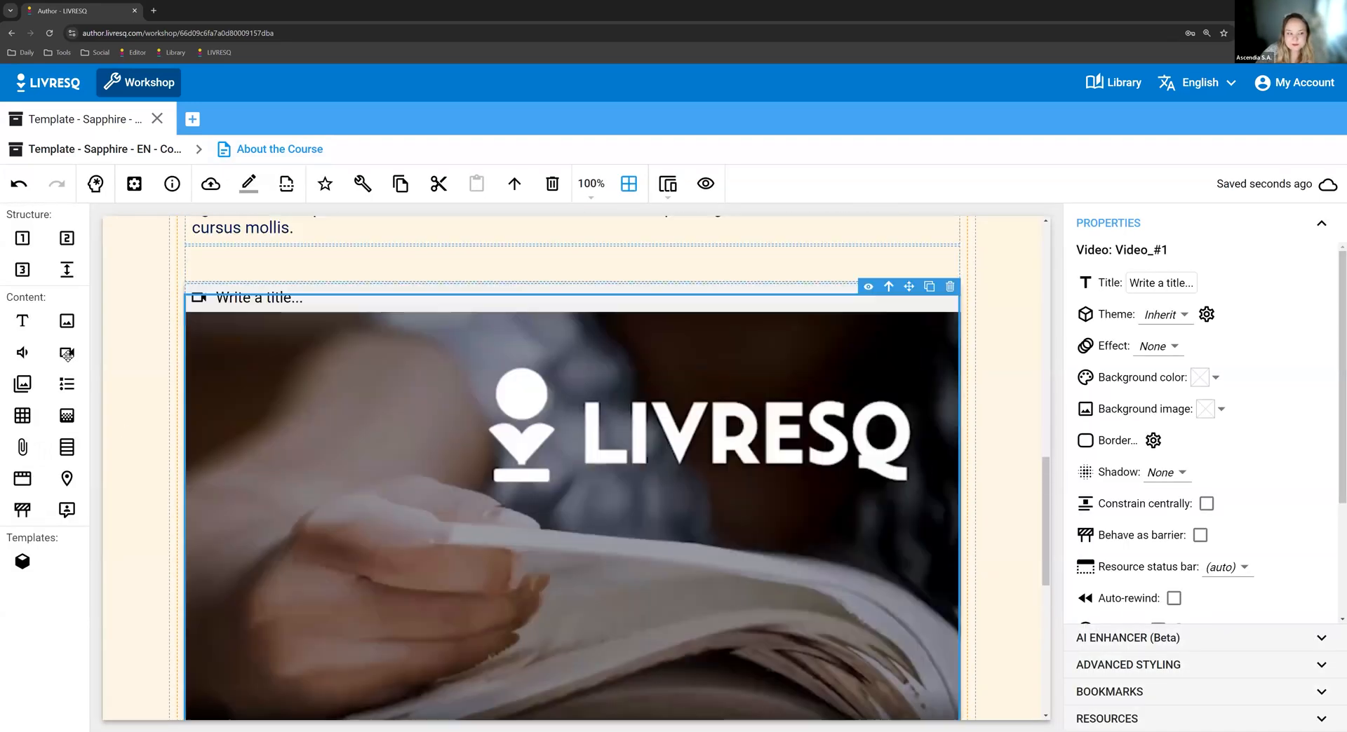
pyautogui.click(949, 296)
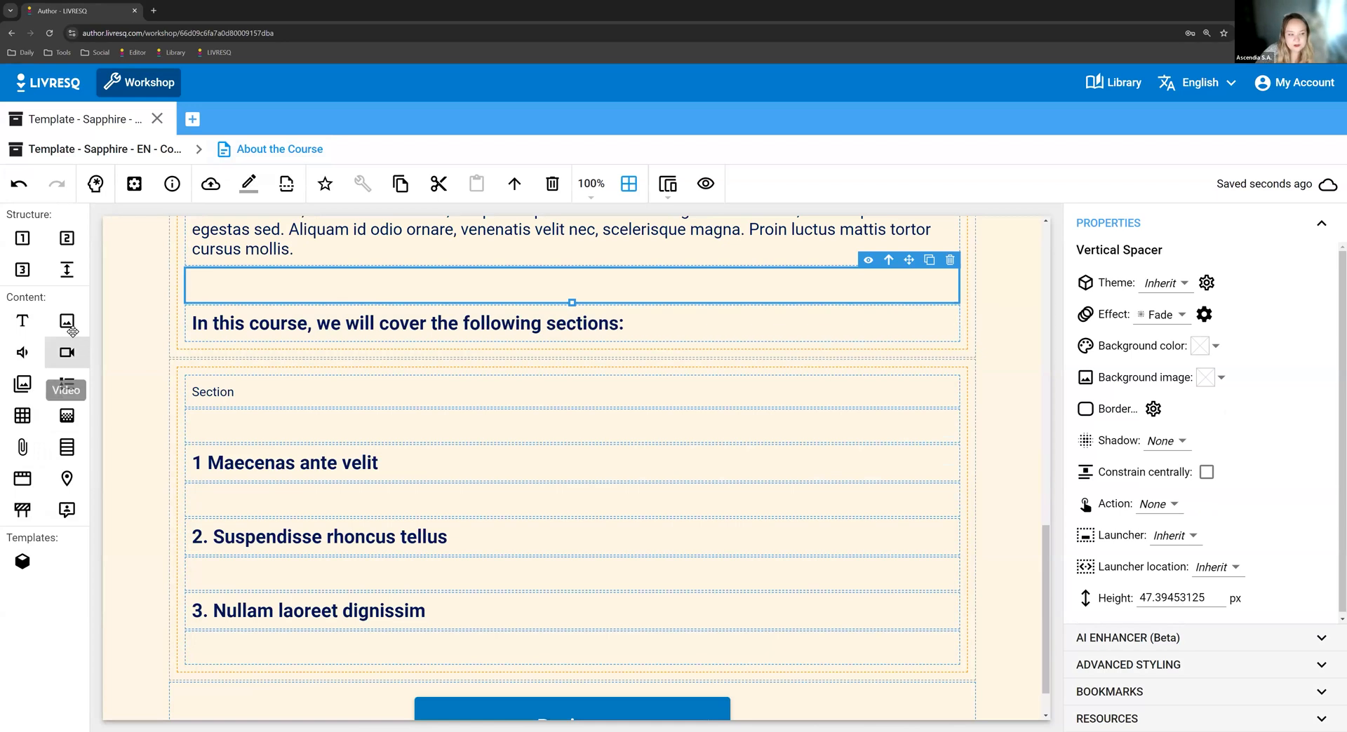
# Insert another video block above the "Section" text and delete it again.
pyautogui.moveTo(52, 358); pyautogui.dragTo(306, 379)
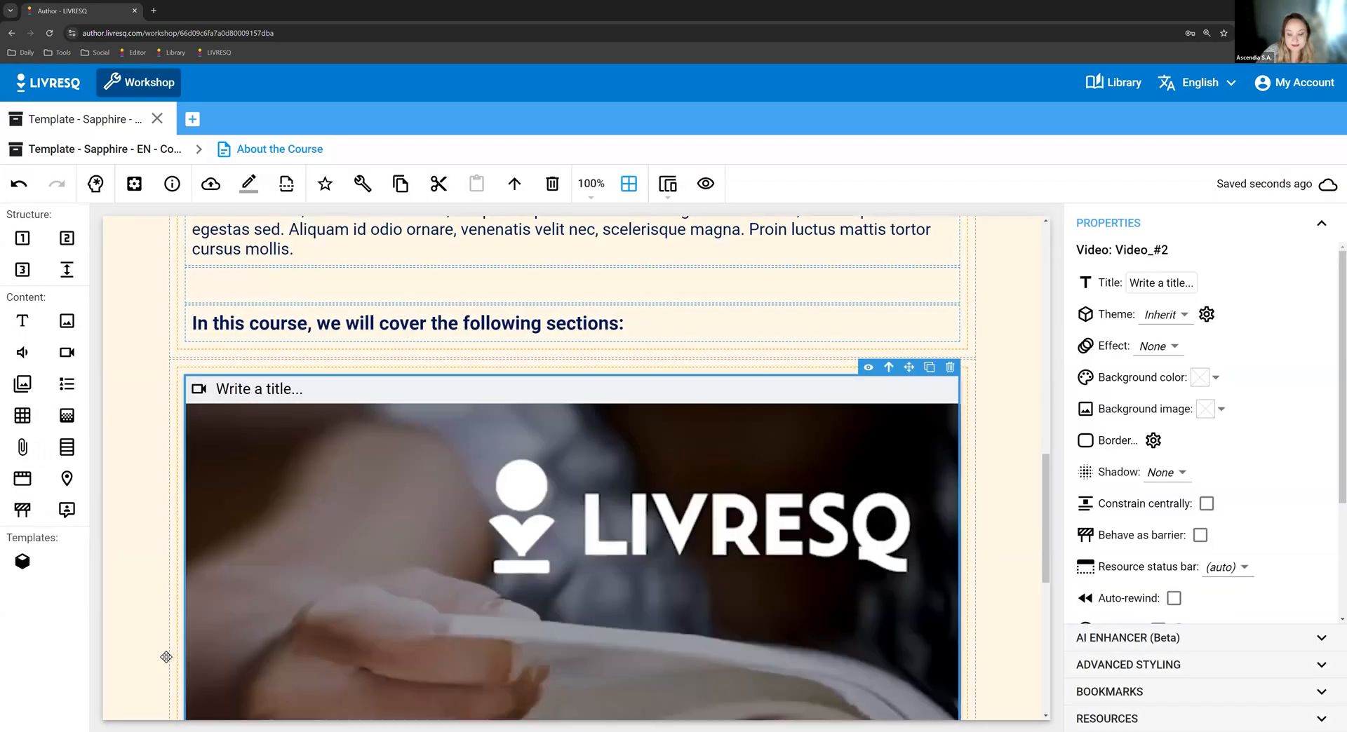
pyautogui.click(950, 368)
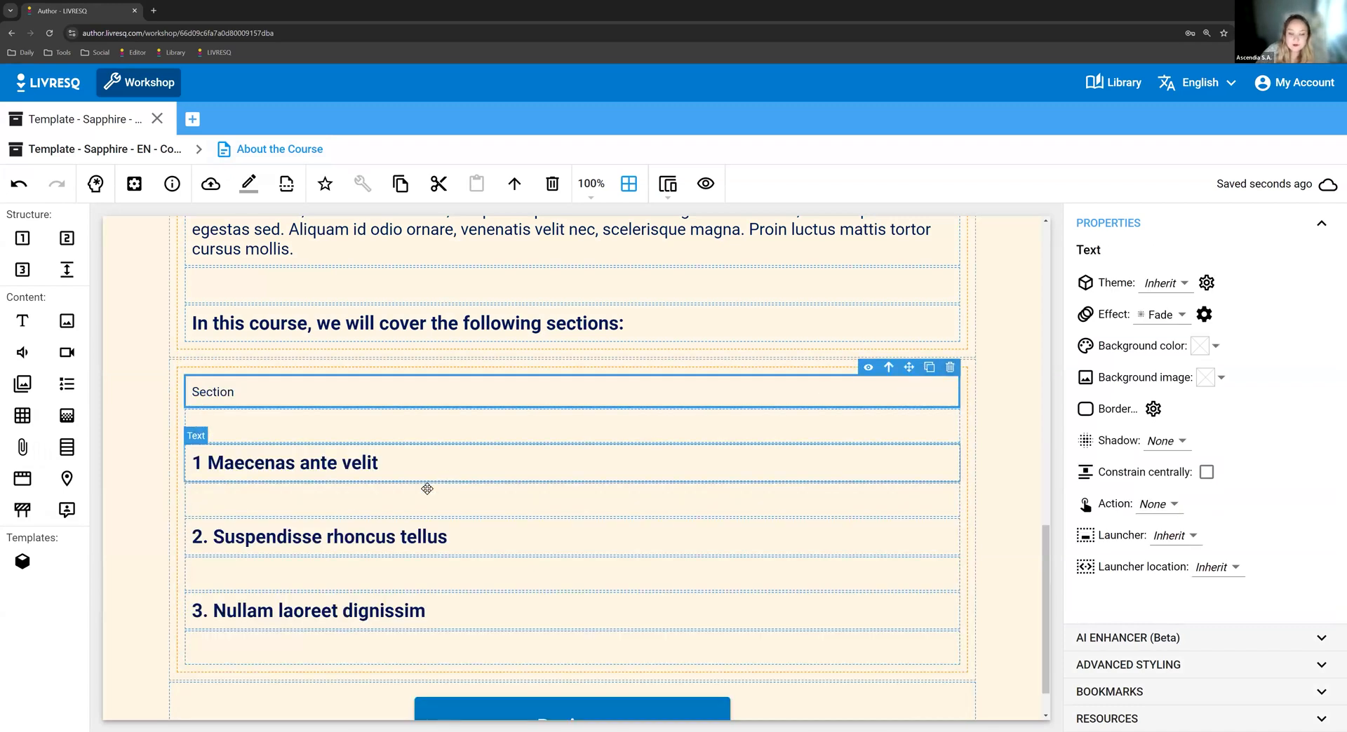
# Look over the About the Course page from its cover area to the section list, and return to the project's sections.
pyautogui.scroll(3, 426, 489)
pyautogui.scroll(1, 426, 494)
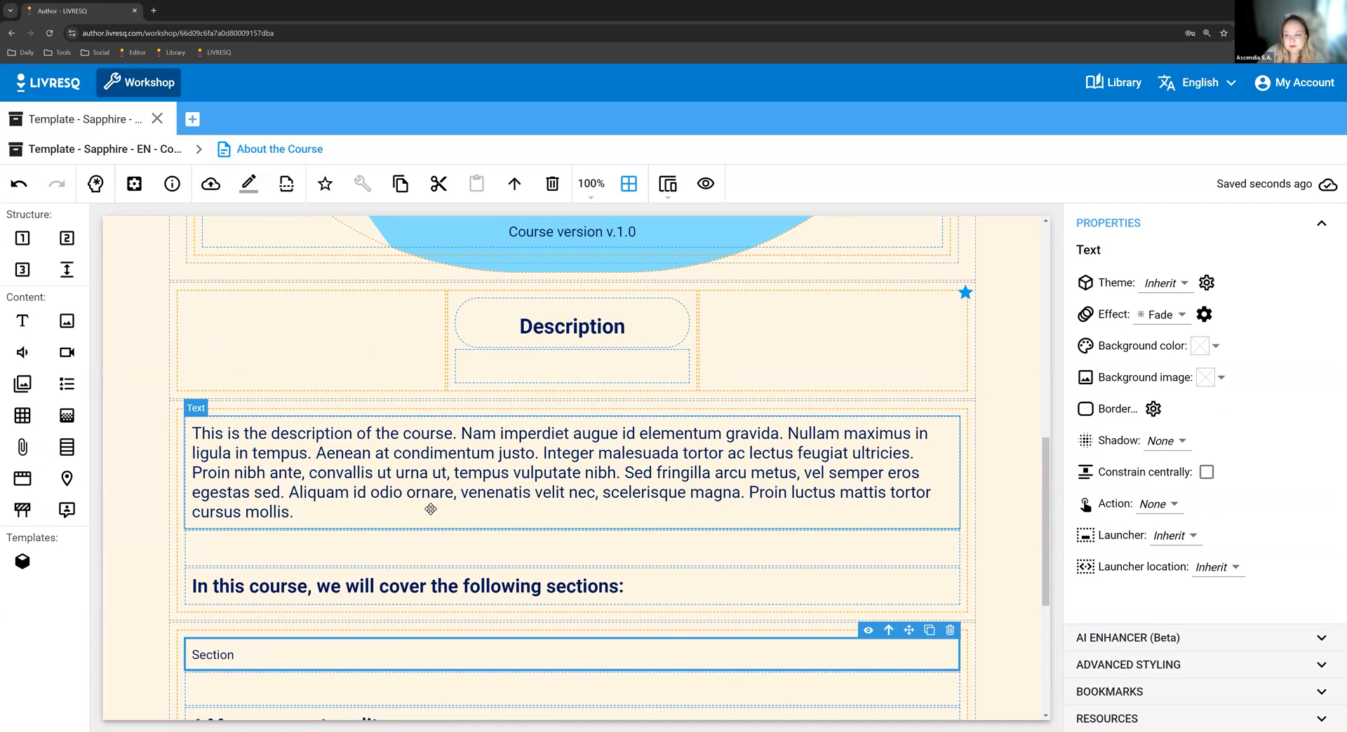
pyautogui.scroll(8, 431, 509)
pyautogui.scroll(-4, 501, 488)
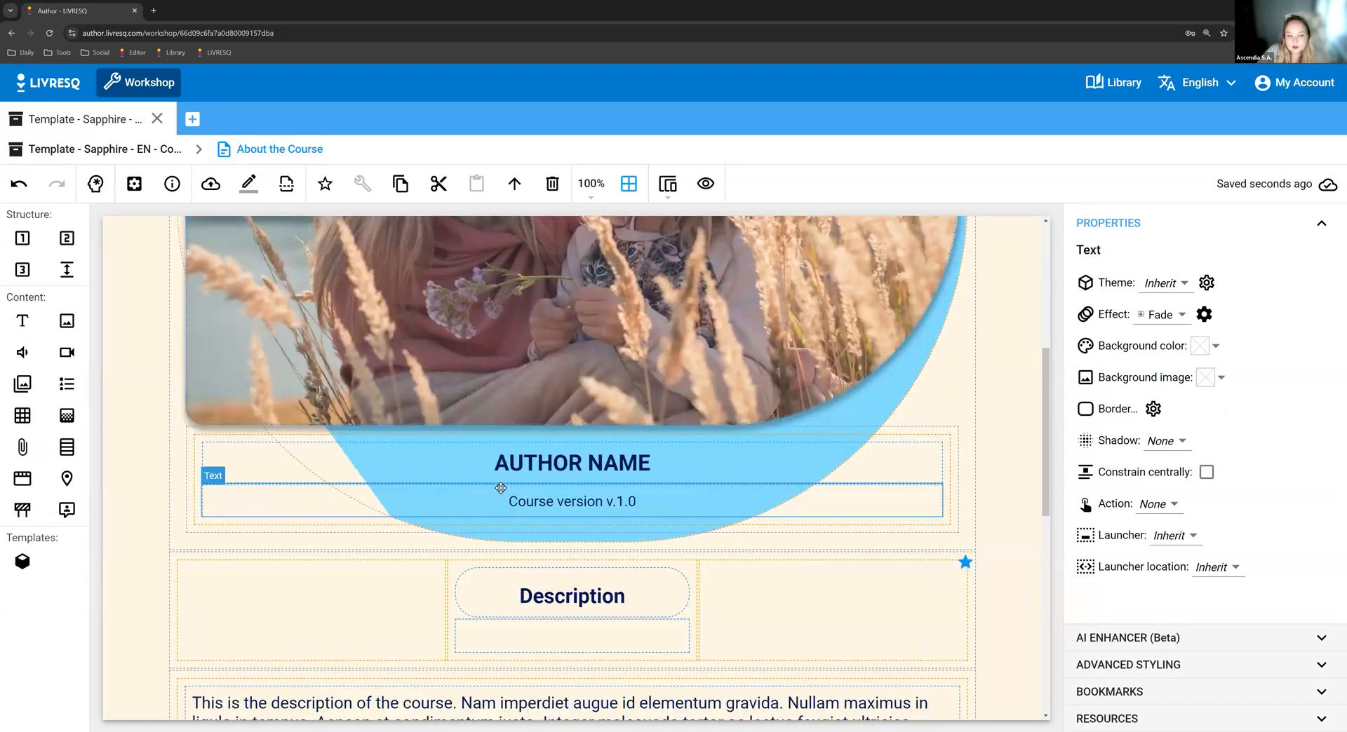
pyautogui.scroll(-5, 500, 487)
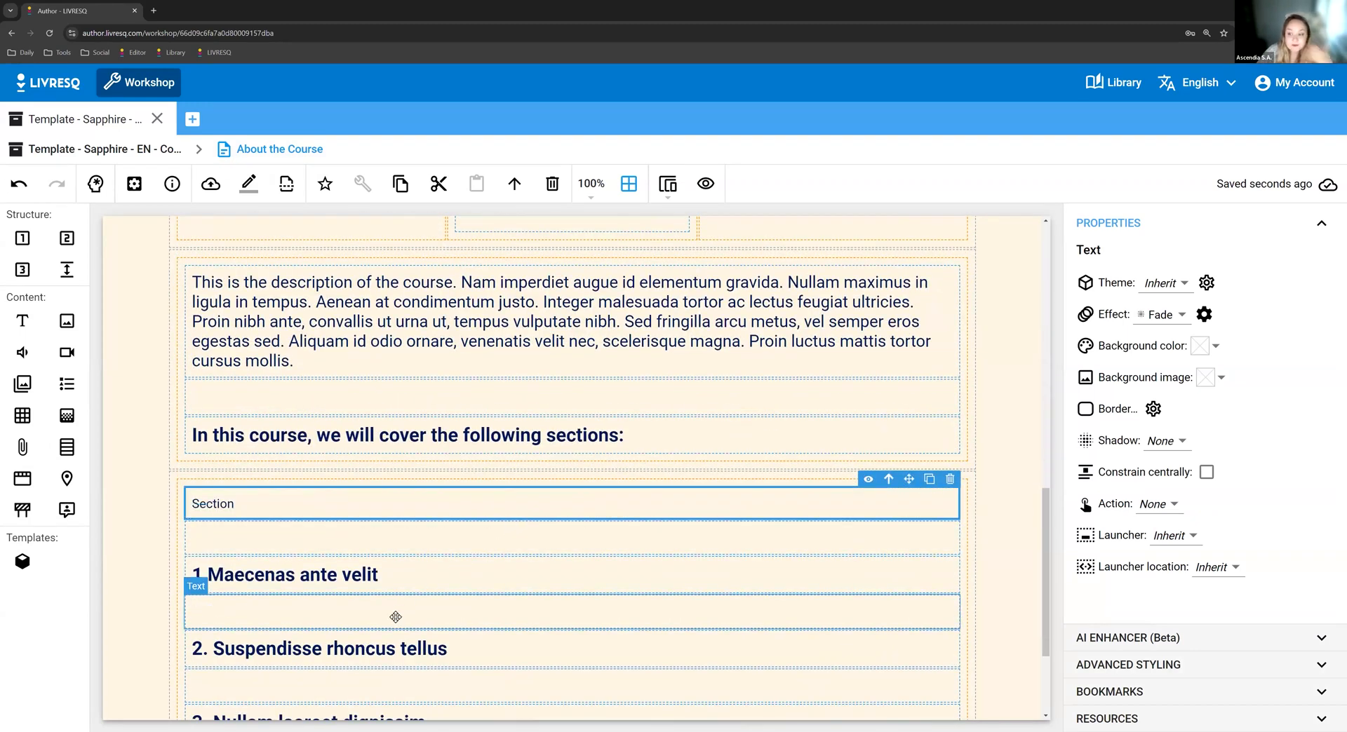
pyautogui.scroll(3, 310, 587)
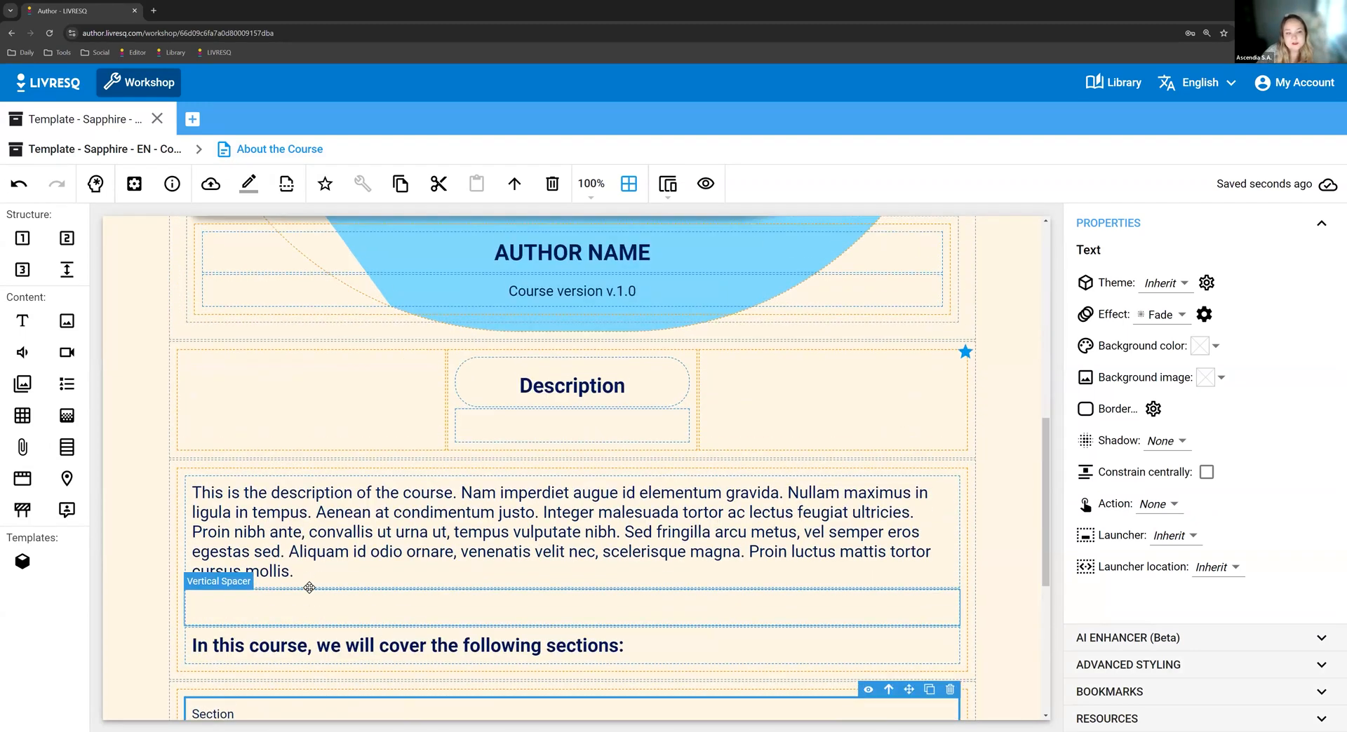
pyautogui.scroll(4, 309, 587)
pyautogui.click(47, 150)
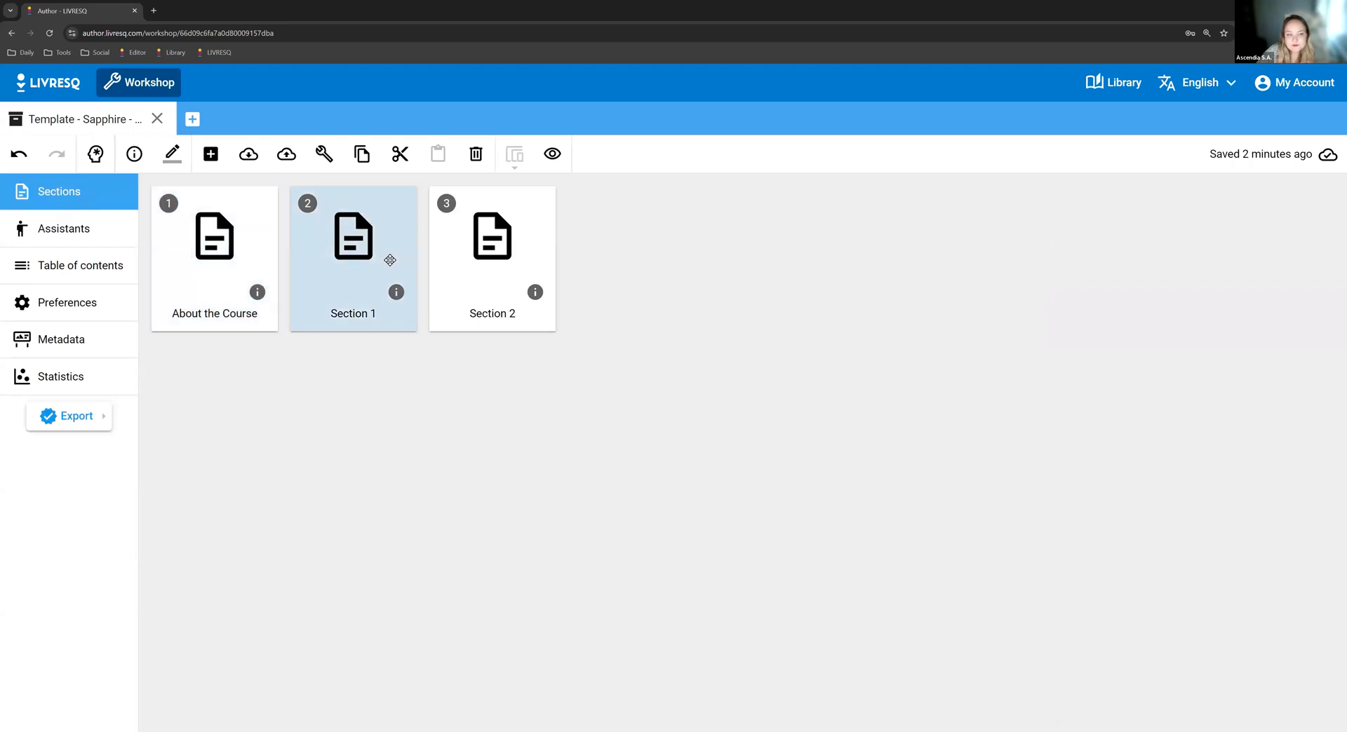
# View Section 1, go back to the project's sections, and look through Section 2's text, accordion and gallery.
pyautogui.doubleClick(390, 260)
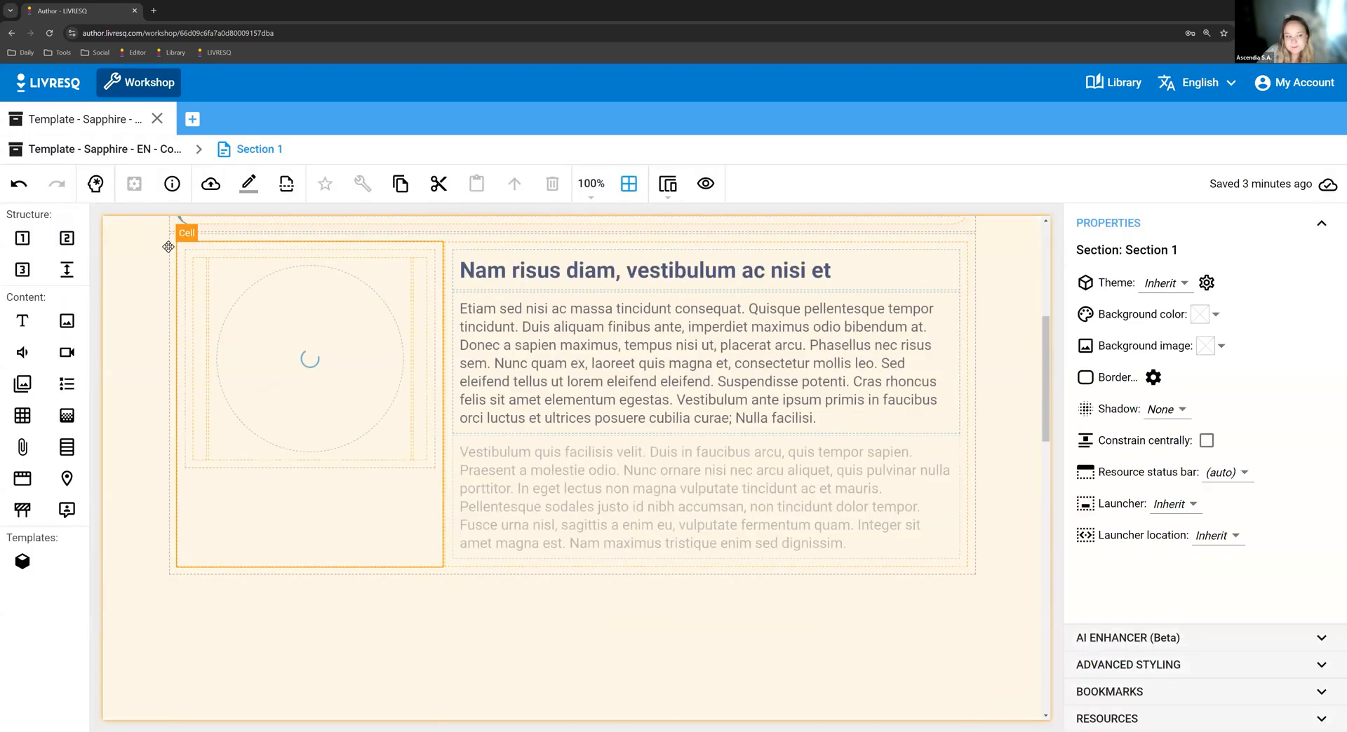
pyautogui.click(47, 149)
pyautogui.doubleClick(506, 263)
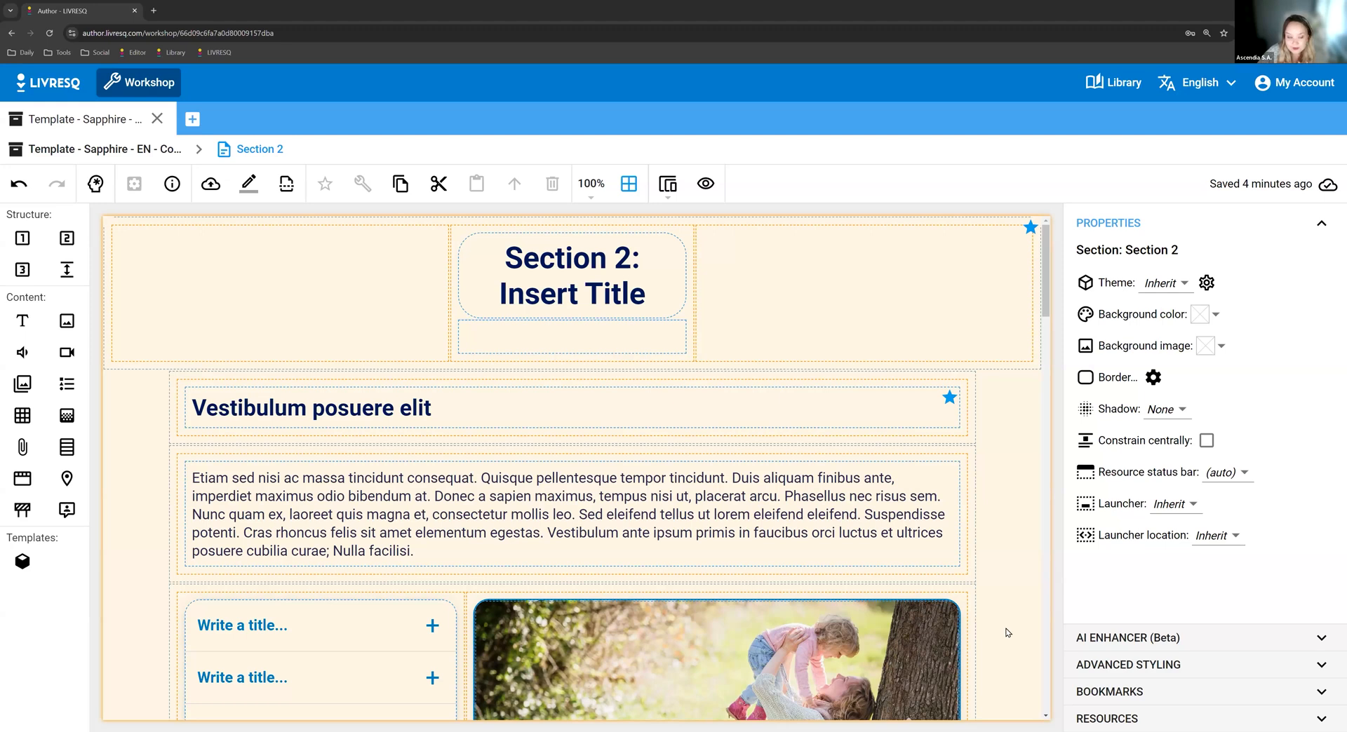
pyautogui.scroll(-3, 409, 535)
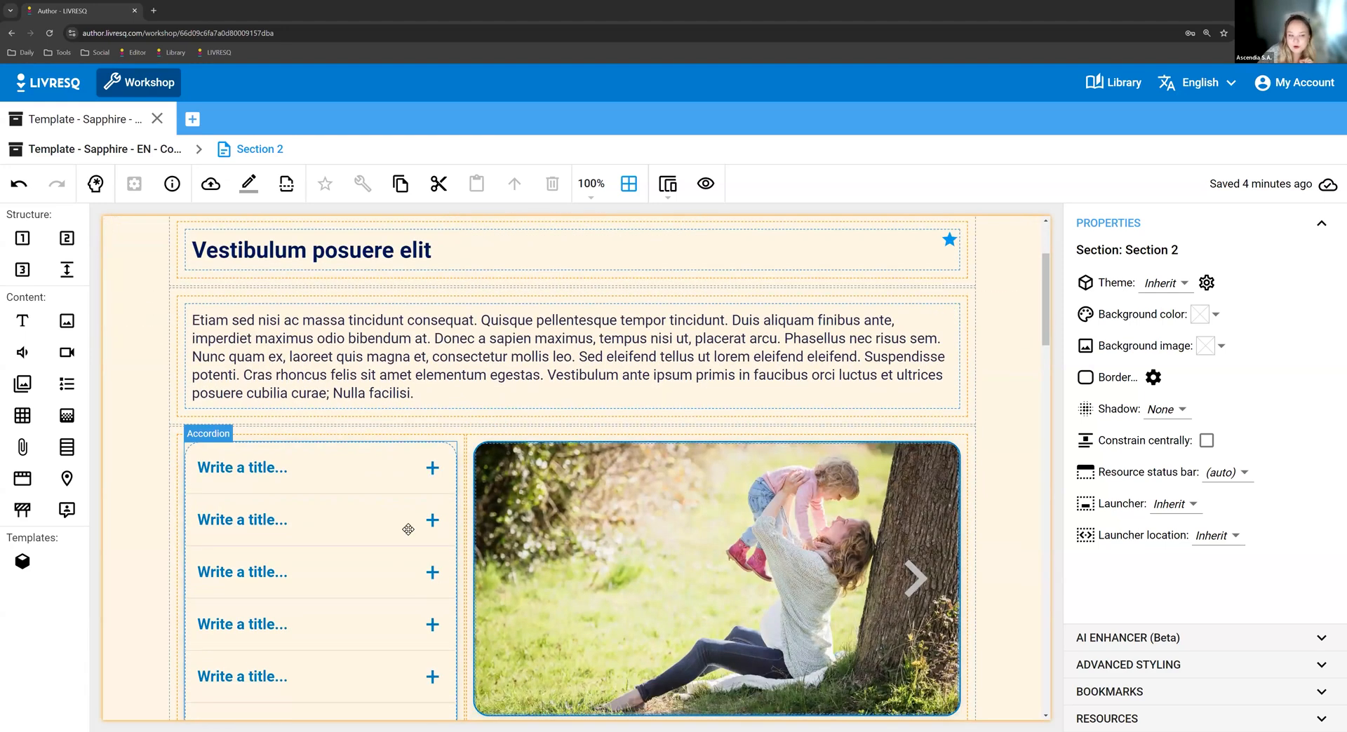
pyautogui.scroll(-2, 409, 535)
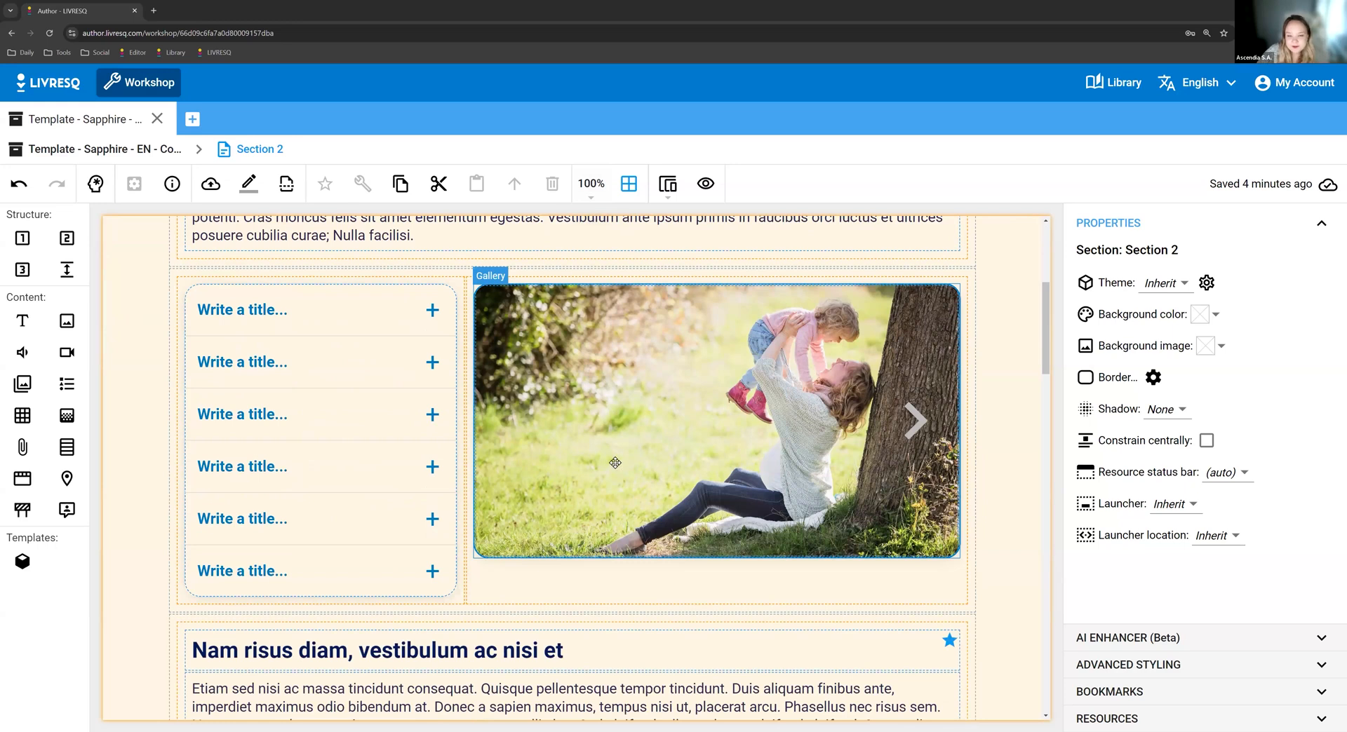
pyautogui.scroll(3, 603, 449)
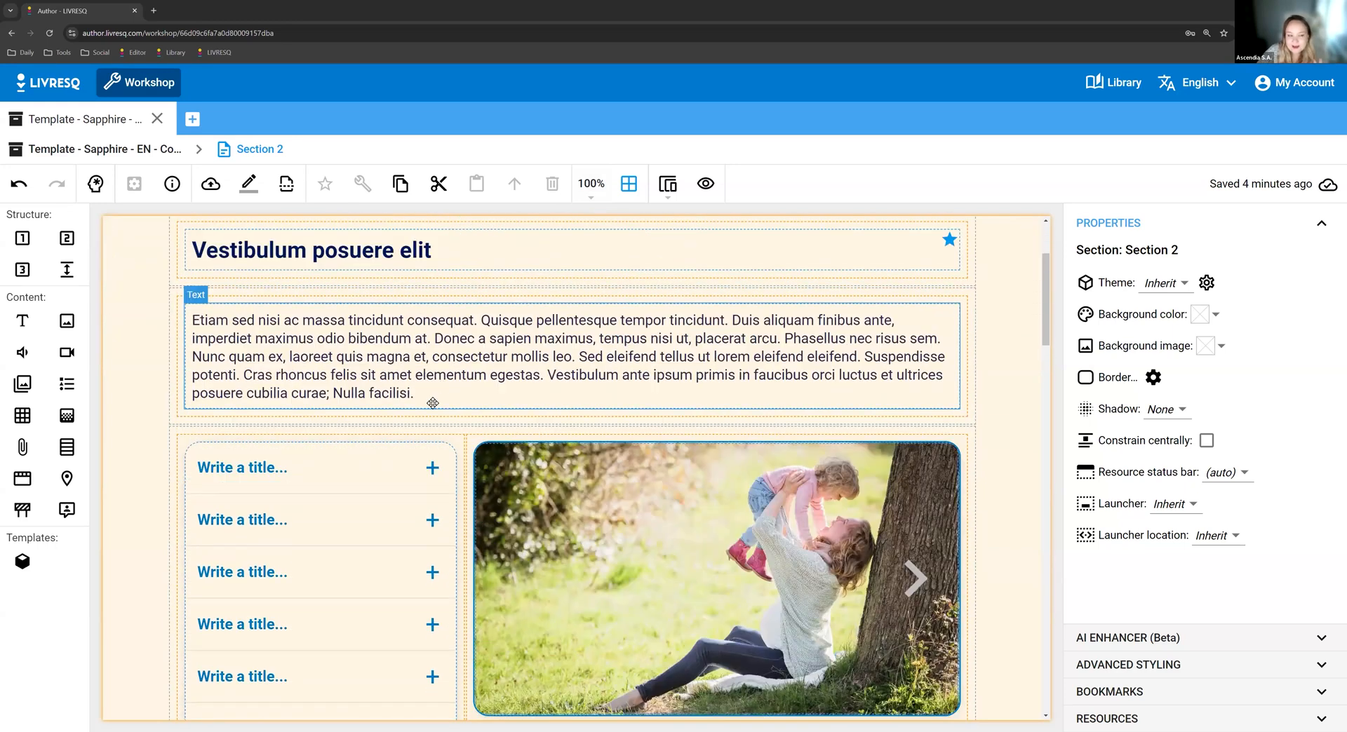
pyautogui.scroll(-3, 534, 393)
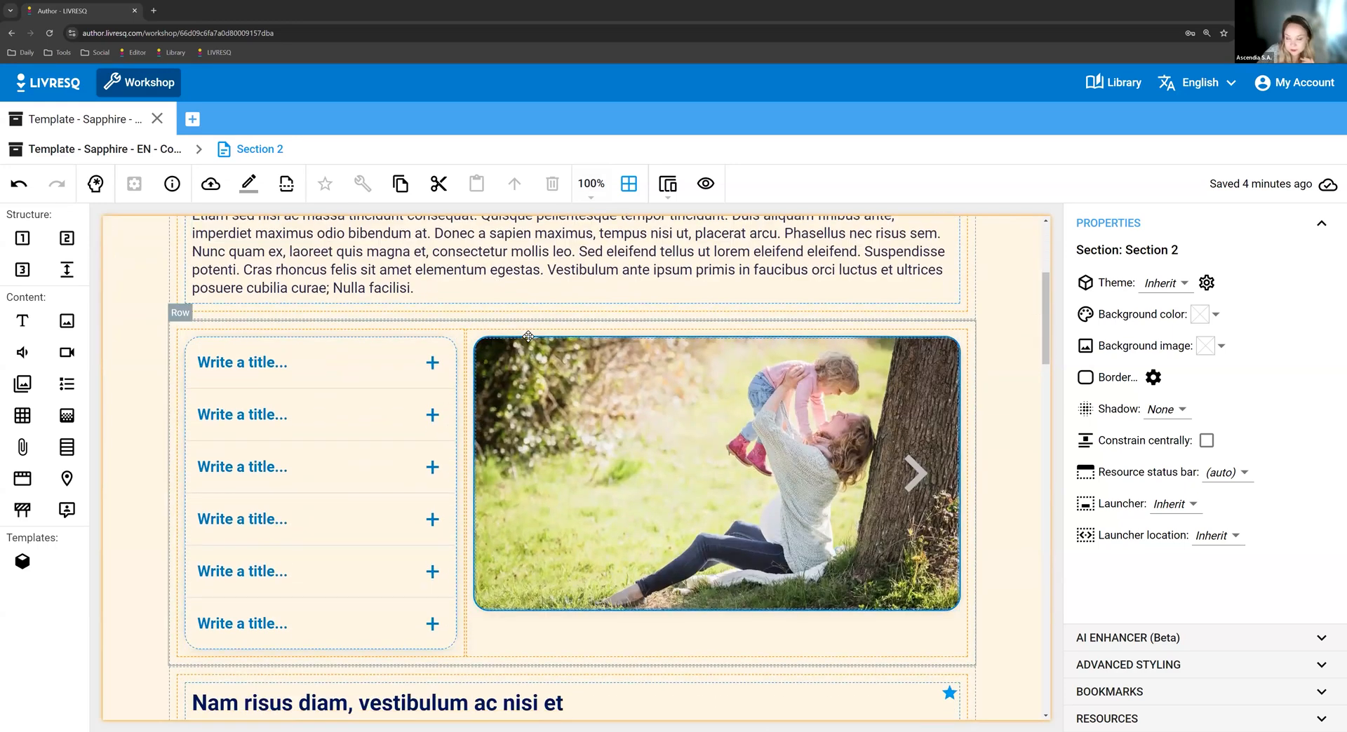
# Preview Section 2 and expand all six items of its accordion one after another.
pyautogui.click(707, 184)
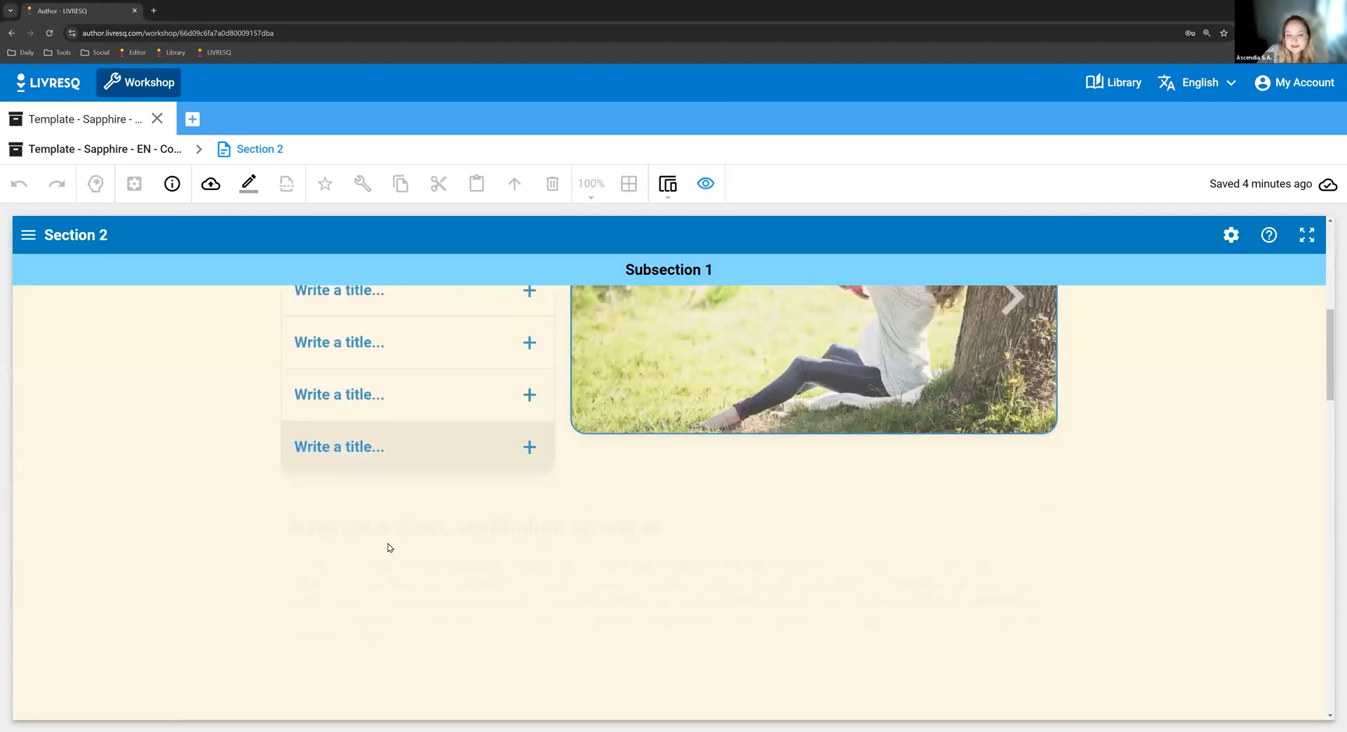
pyautogui.click(437, 354)
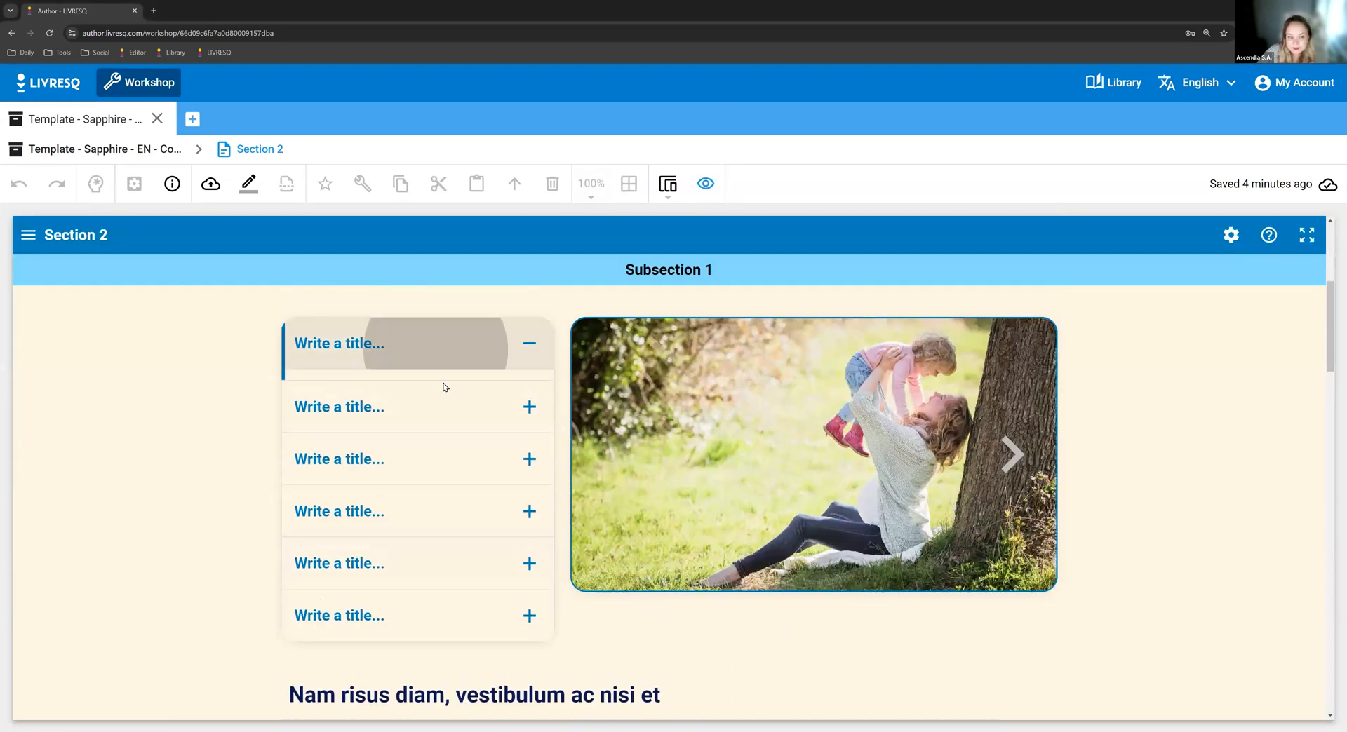
pyautogui.click(436, 433)
pyautogui.scroll(-1, 418, 475)
pyautogui.click(418, 476)
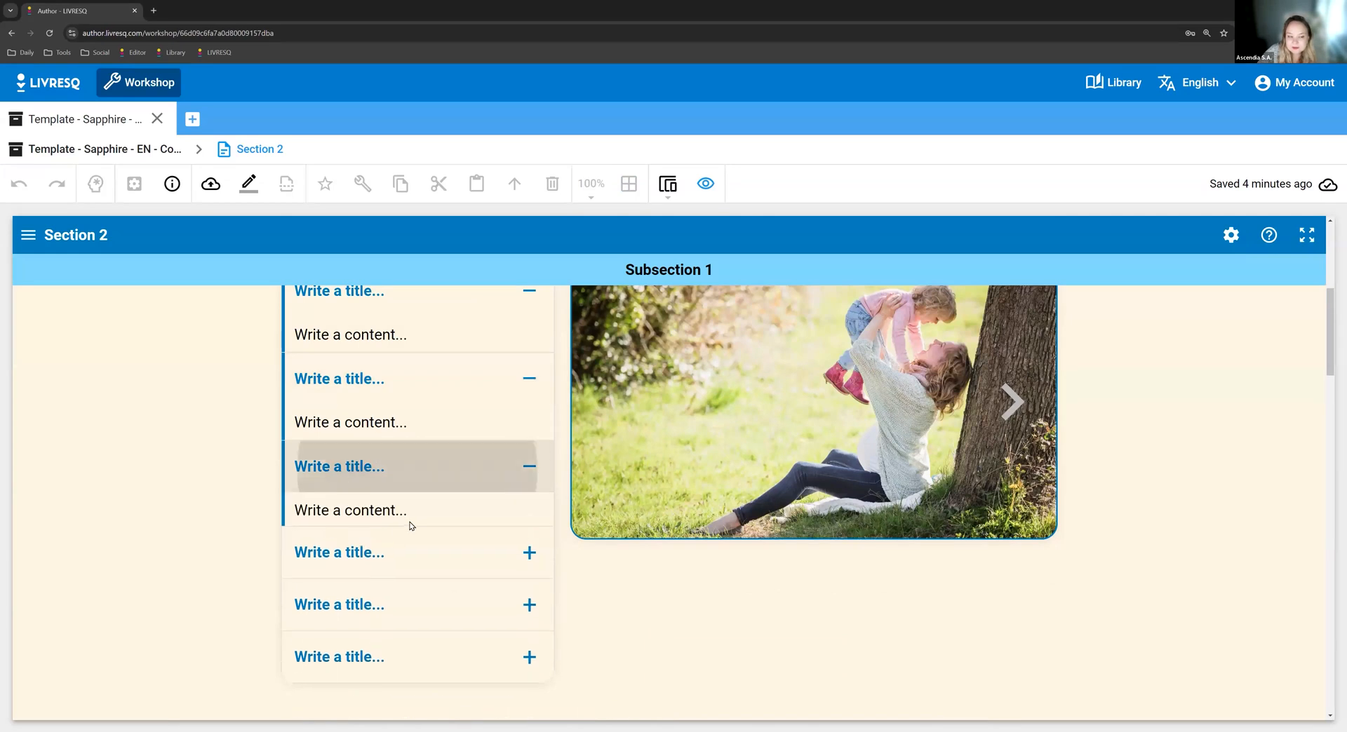
pyautogui.click(394, 571)
pyautogui.scroll(-3, 382, 533)
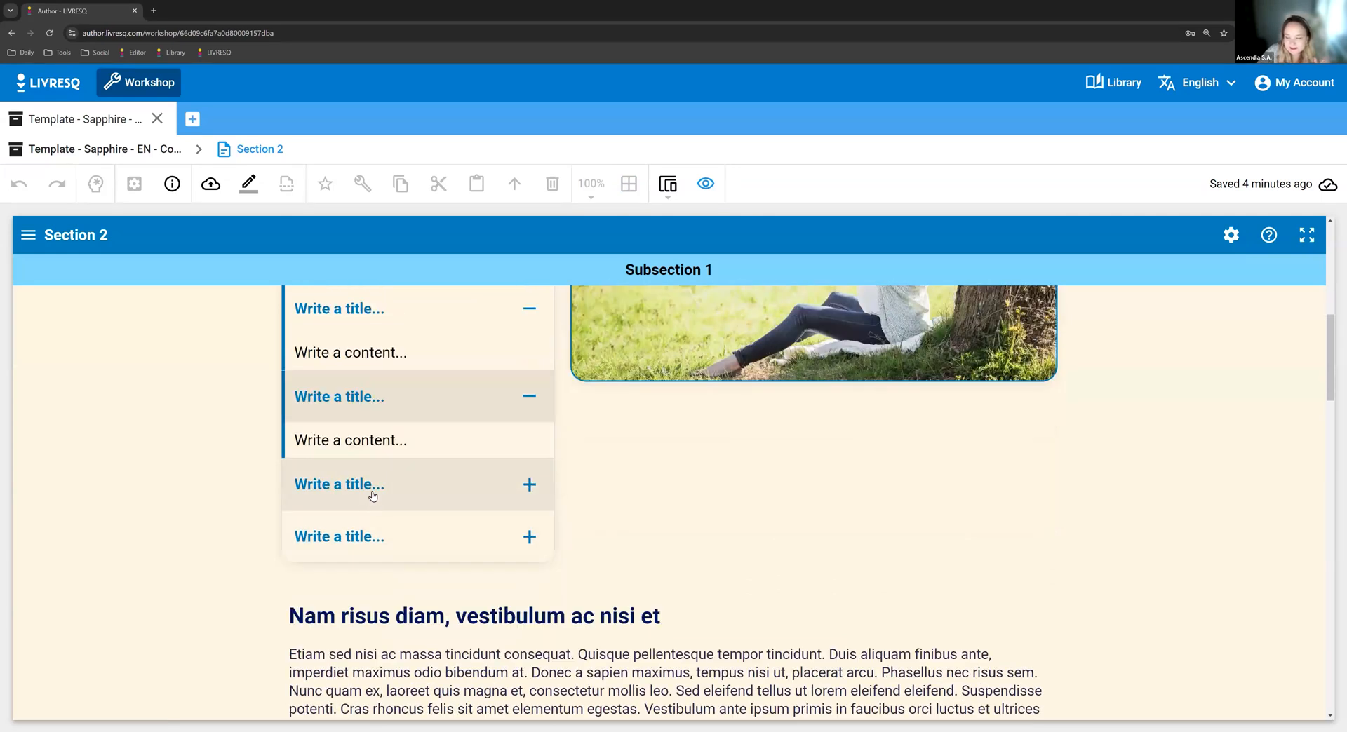
pyautogui.click(372, 495)
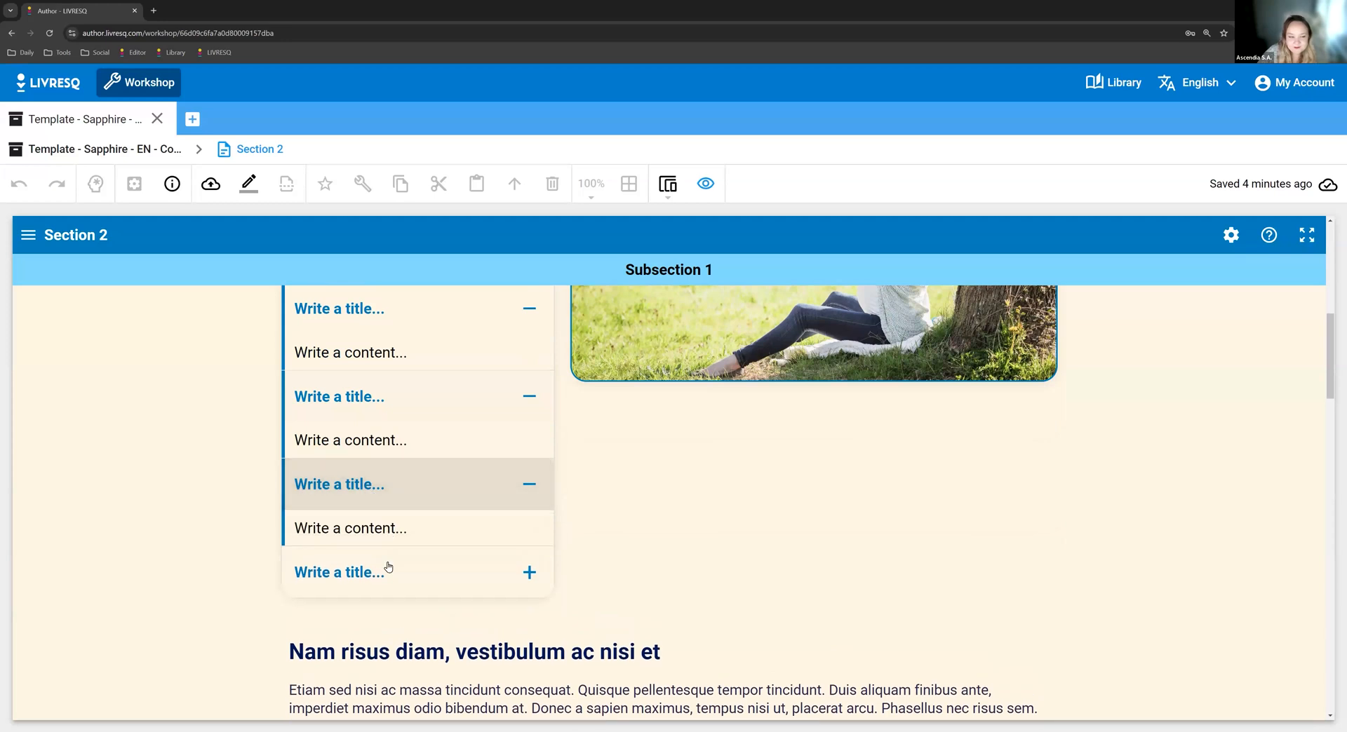
pyautogui.click(388, 578)
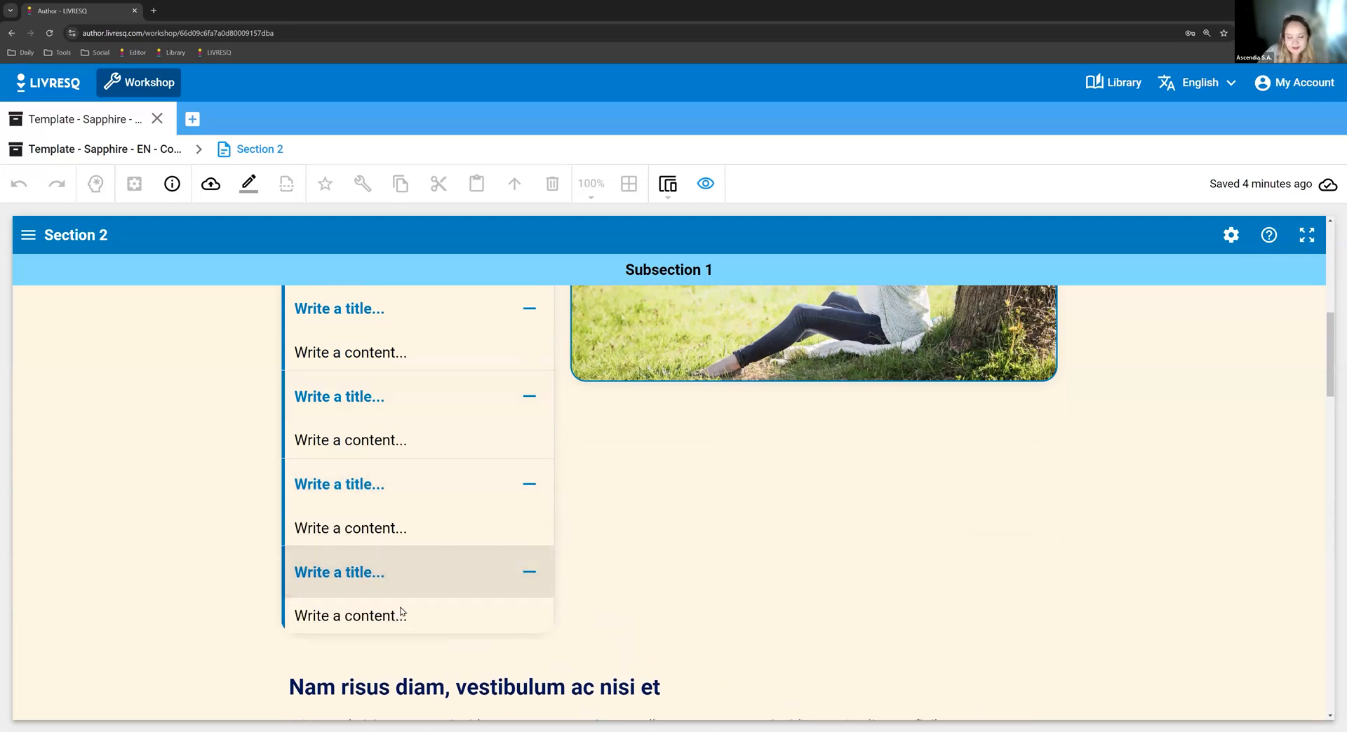
# Collapse the accordion items below the first one in the preview, and return Section 2 to editing.
pyautogui.scroll(2, 406, 582)
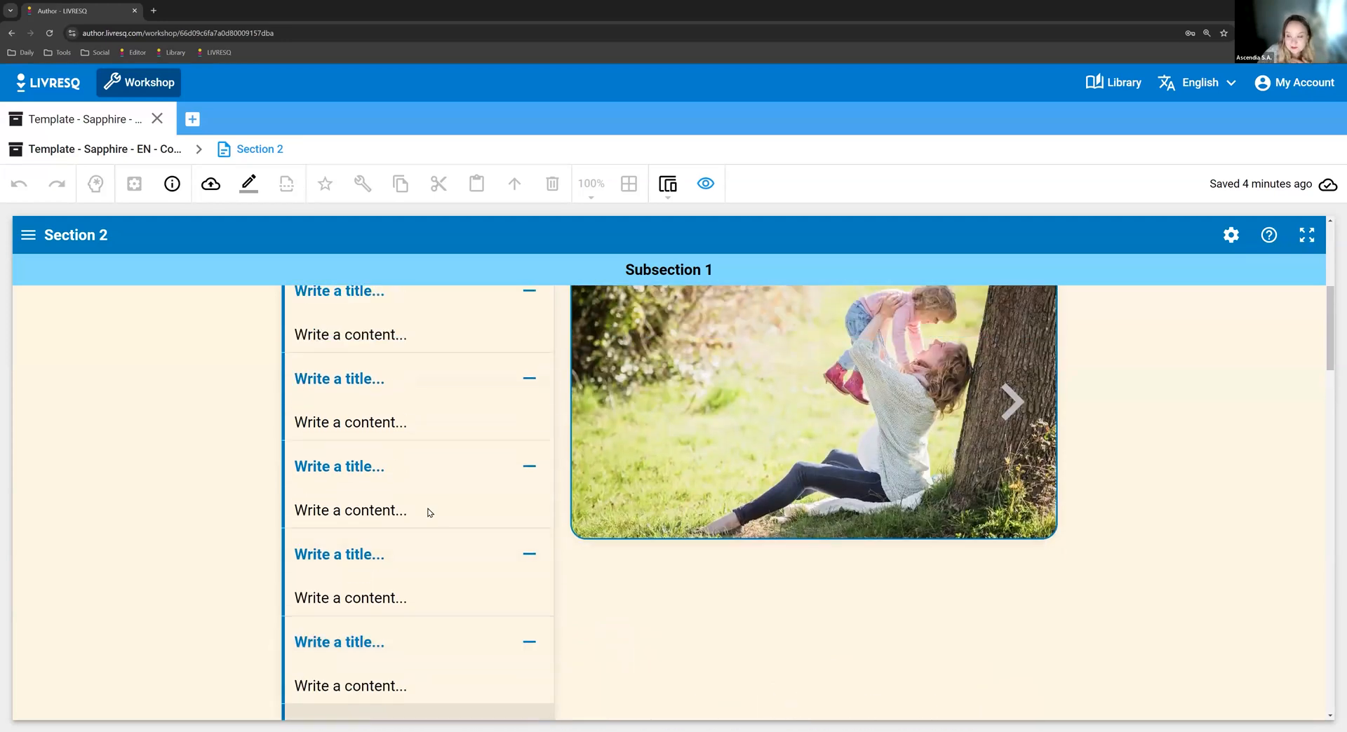
pyautogui.scroll(2, 367, 511)
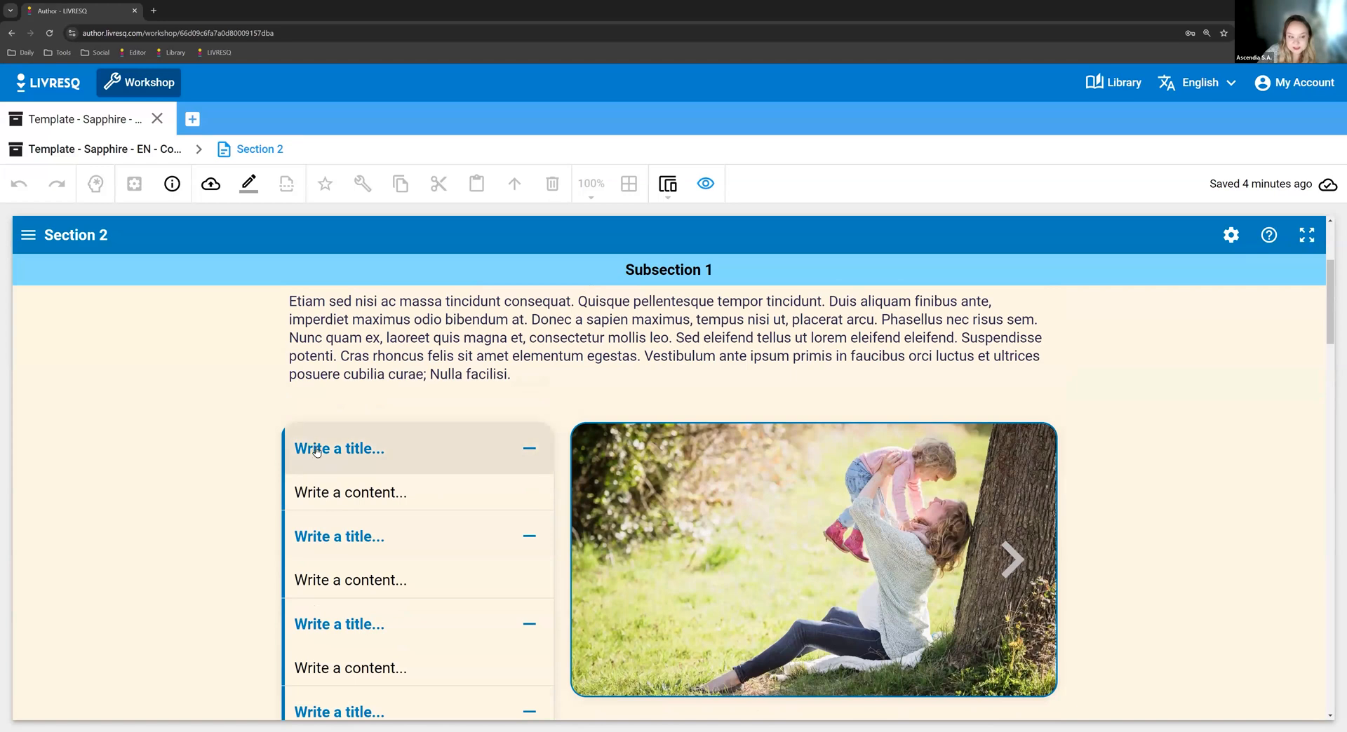
pyautogui.click(356, 464)
pyautogui.click(358, 459)
pyautogui.click(436, 552)
pyautogui.click(439, 589)
pyautogui.click(435, 623)
pyautogui.scroll(-2, 435, 623)
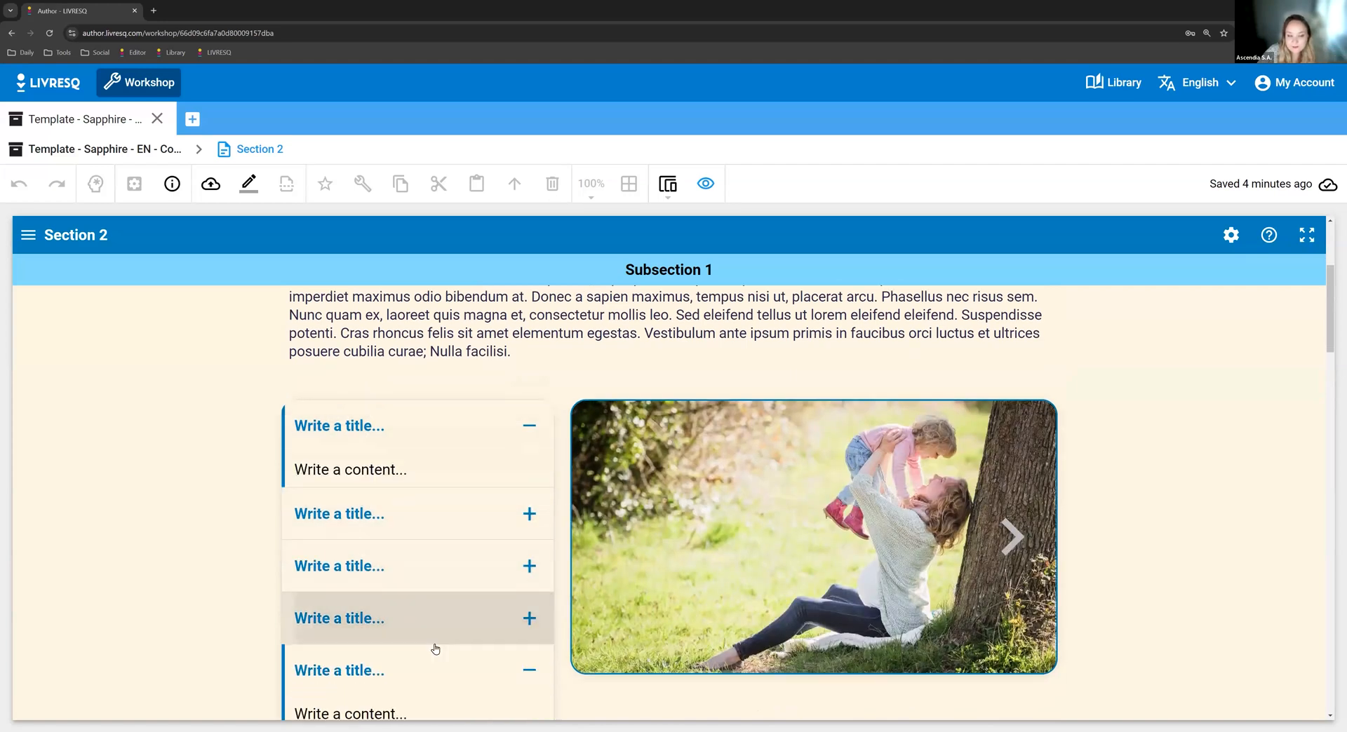
pyautogui.click(435, 623)
pyautogui.click(407, 589)
pyautogui.scroll(1, 449, 617)
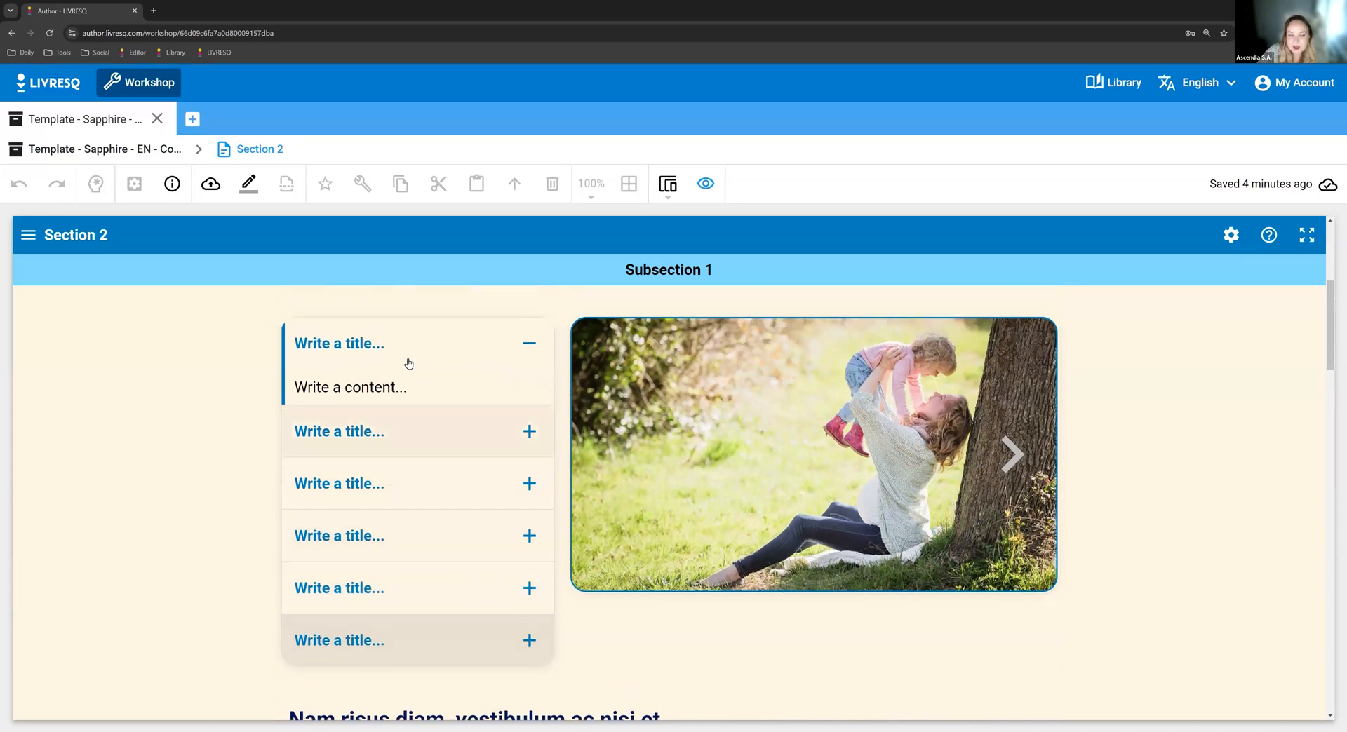
pyautogui.click(414, 334)
pyautogui.click(413, 342)
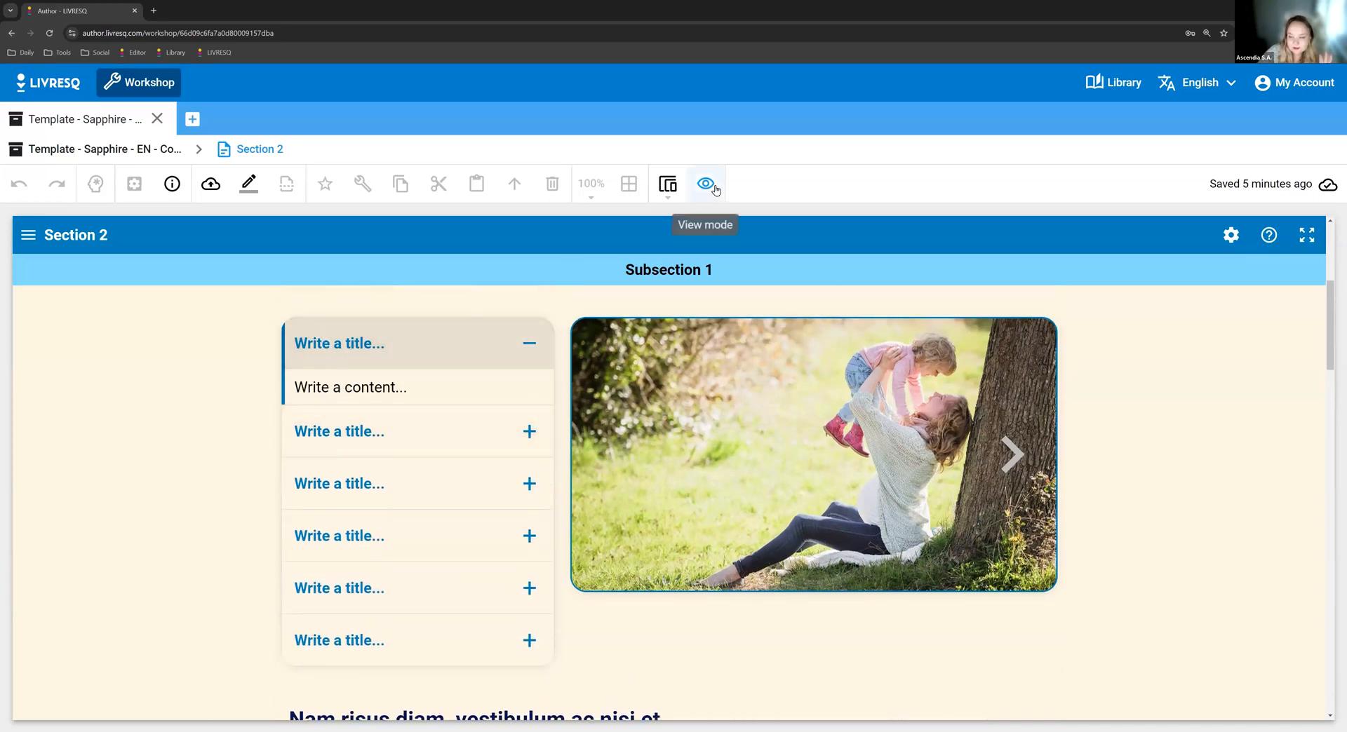
pyautogui.click(691, 187)
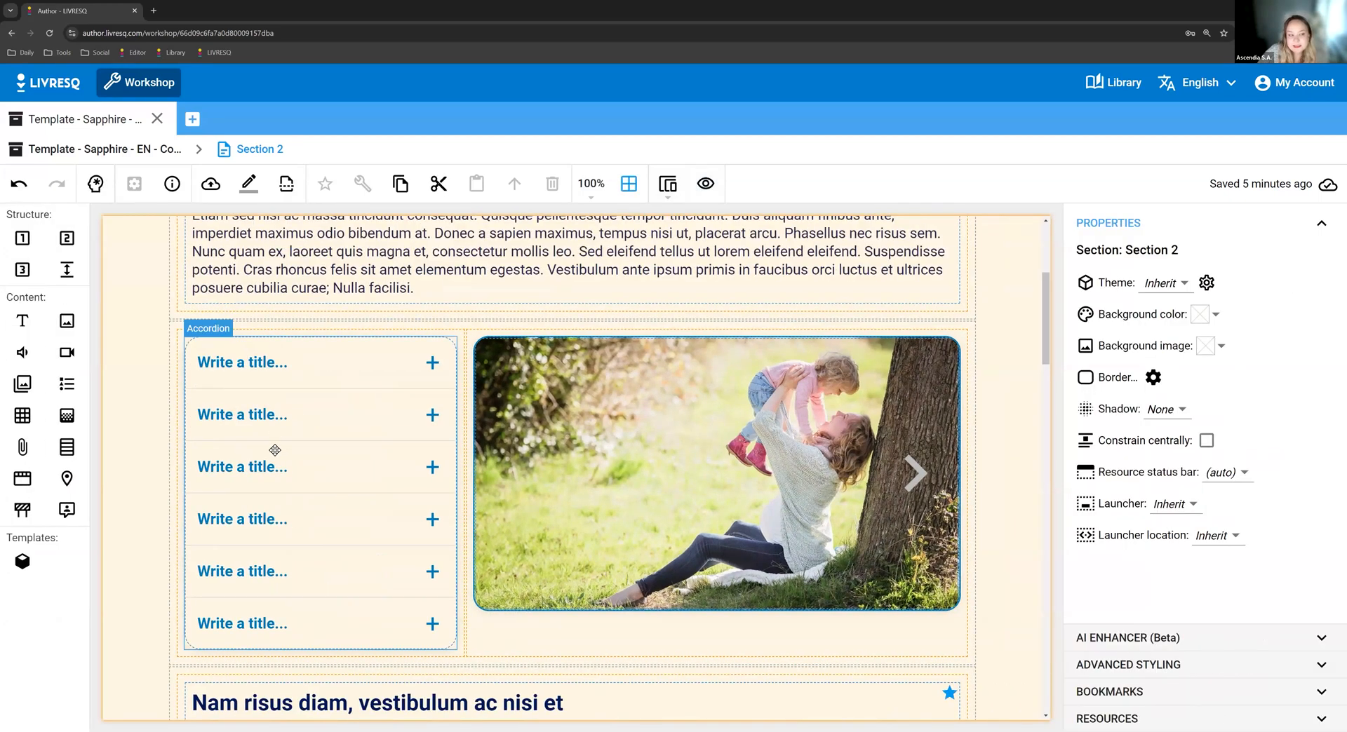
# Open Section 2's accordion for editing and look over its item title and content fields.
pyautogui.doubleClick(275, 449)
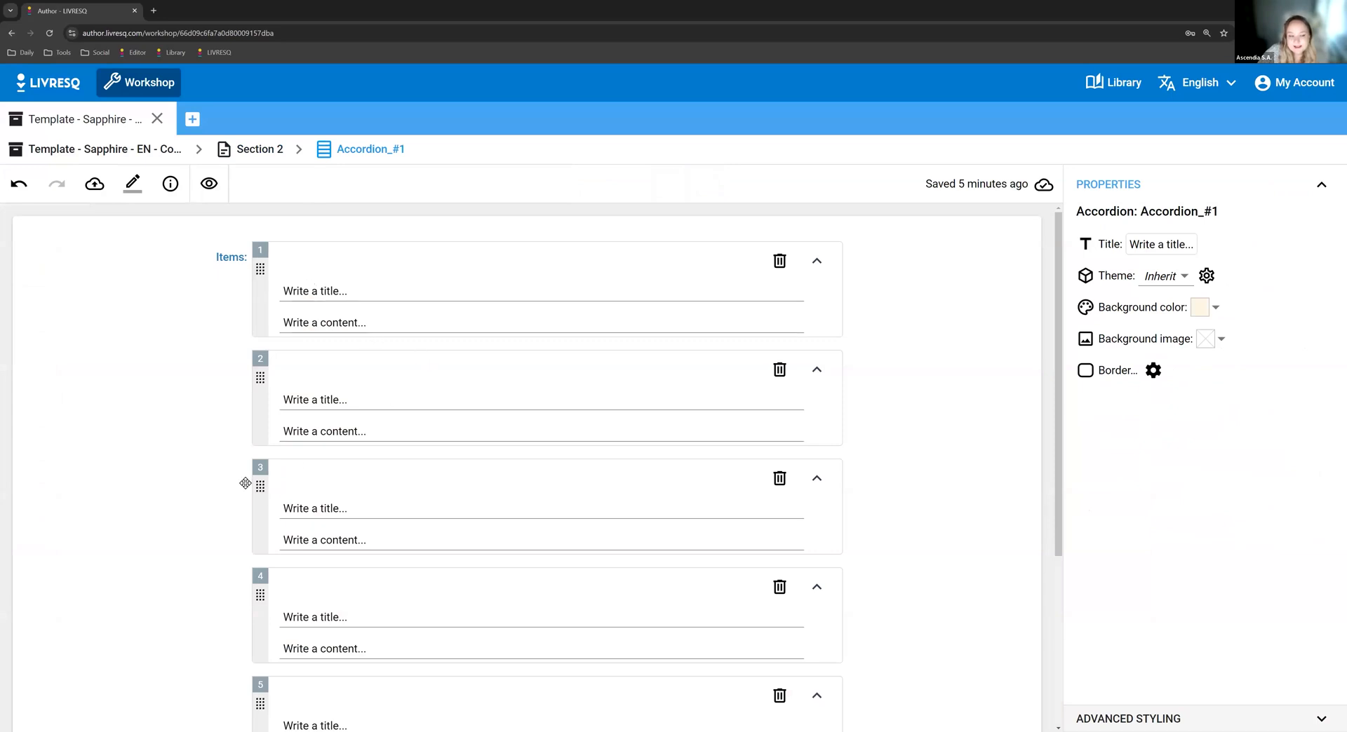
pyautogui.scroll(-5, 249, 481)
pyautogui.scroll(3, 271, 482)
pyautogui.scroll(2, 260, 273)
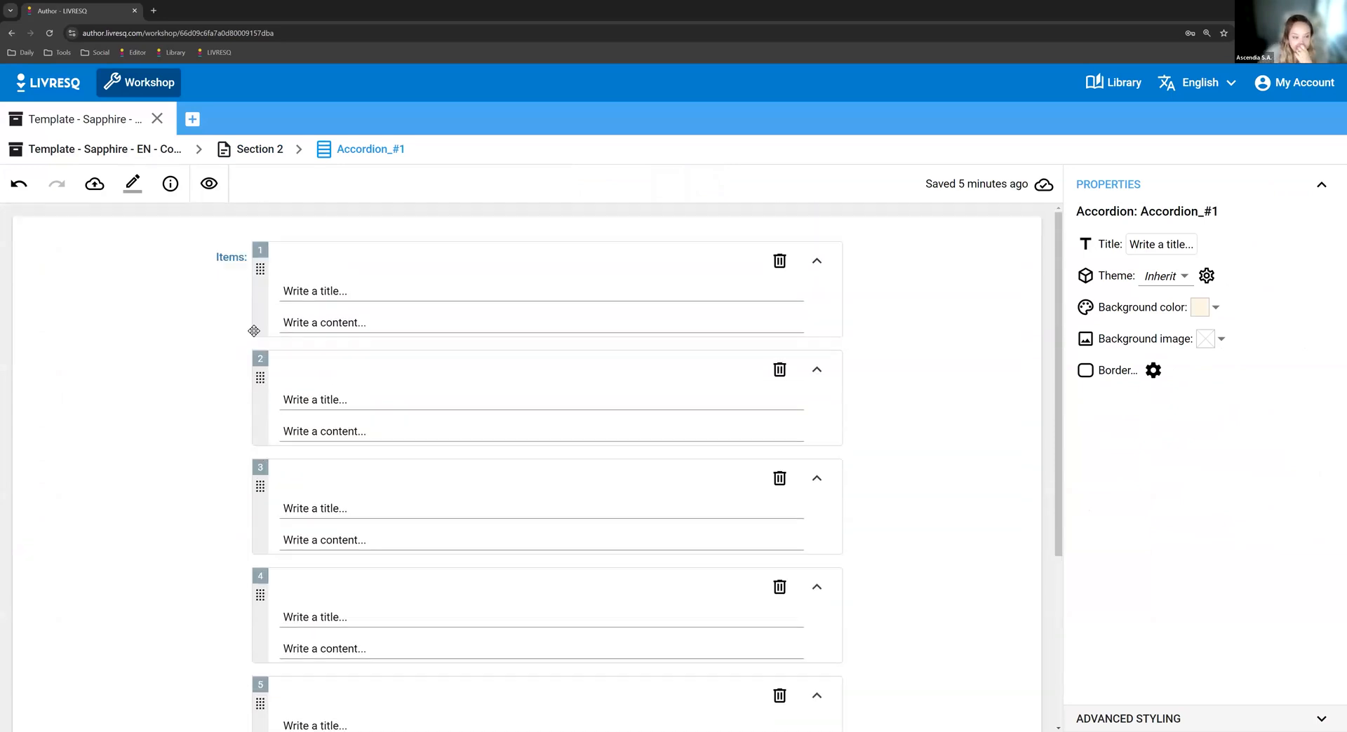
pyautogui.scroll(-1, 301, 273)
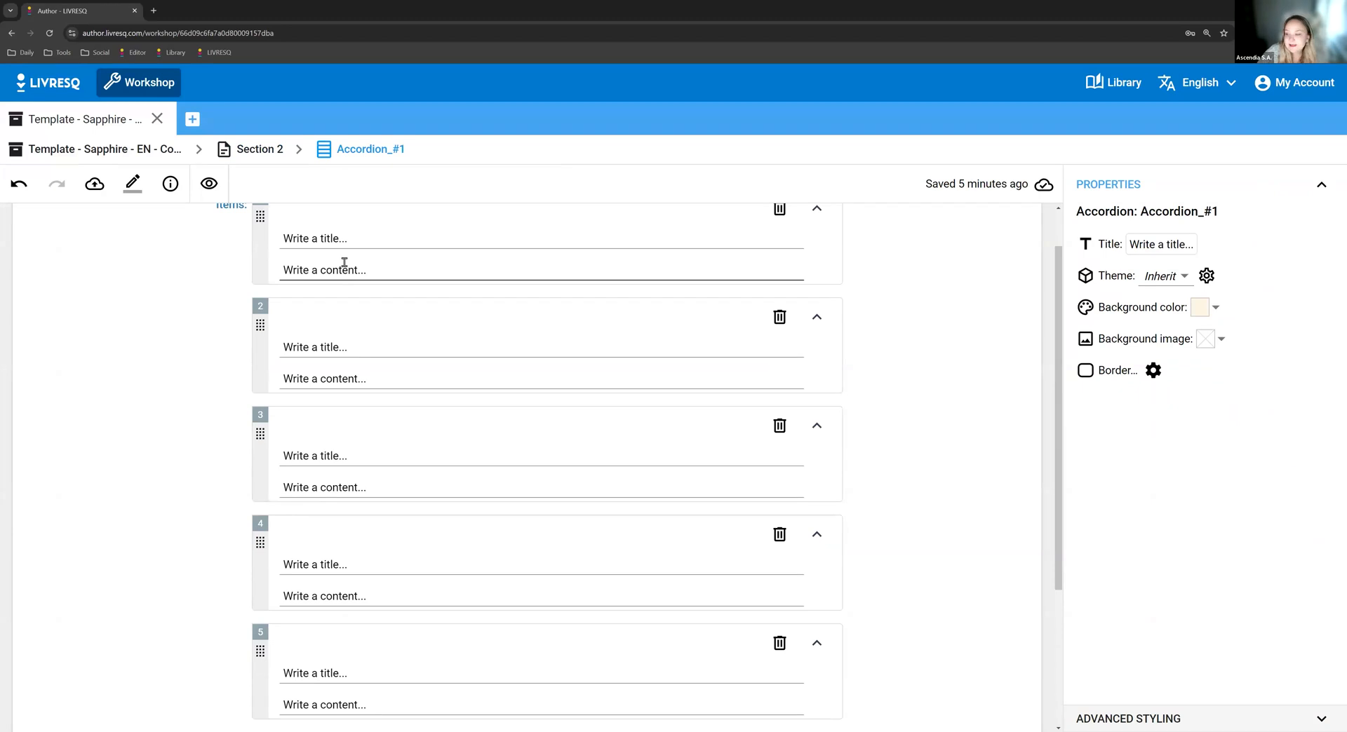
pyautogui.scroll(1, 343, 270)
# Clear the first accordion item's title text, trying out an empty image placeholder in it and deleting that again.
pyautogui.click(309, 291)
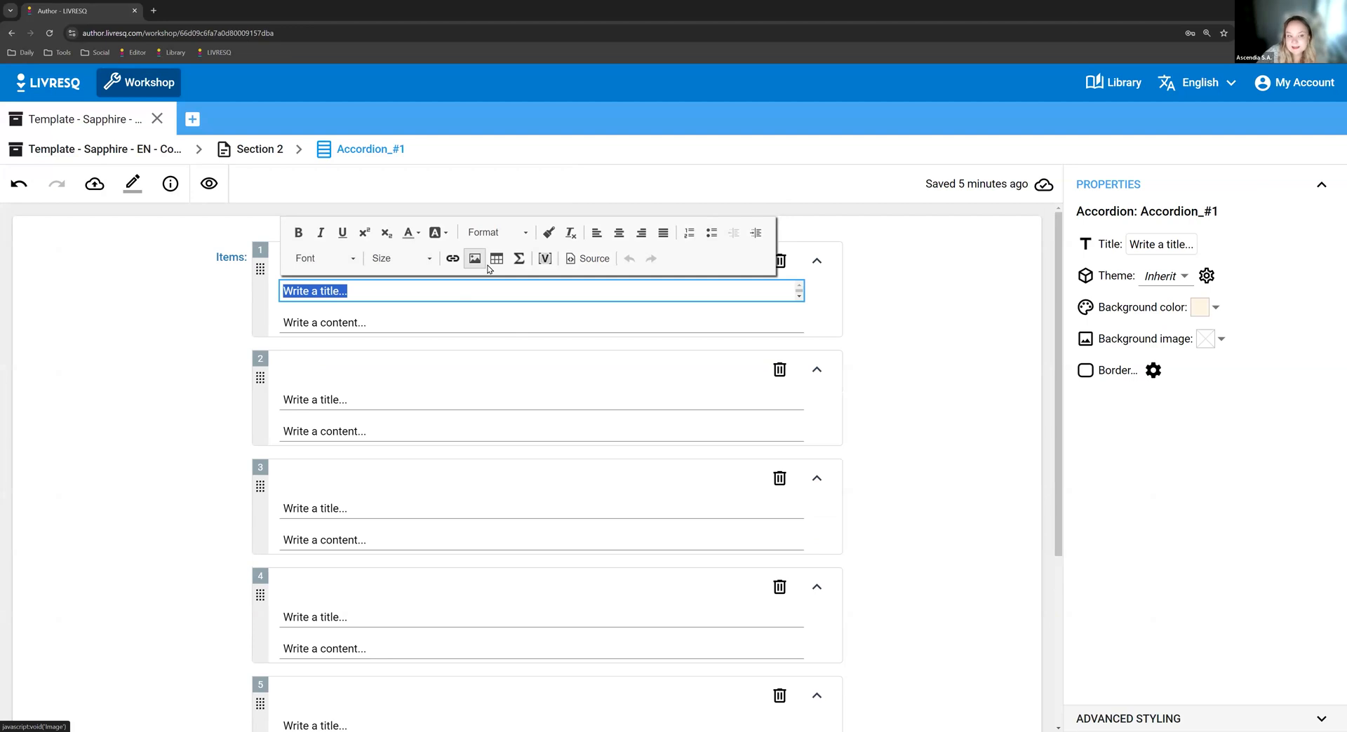
pyautogui.click(463, 261)
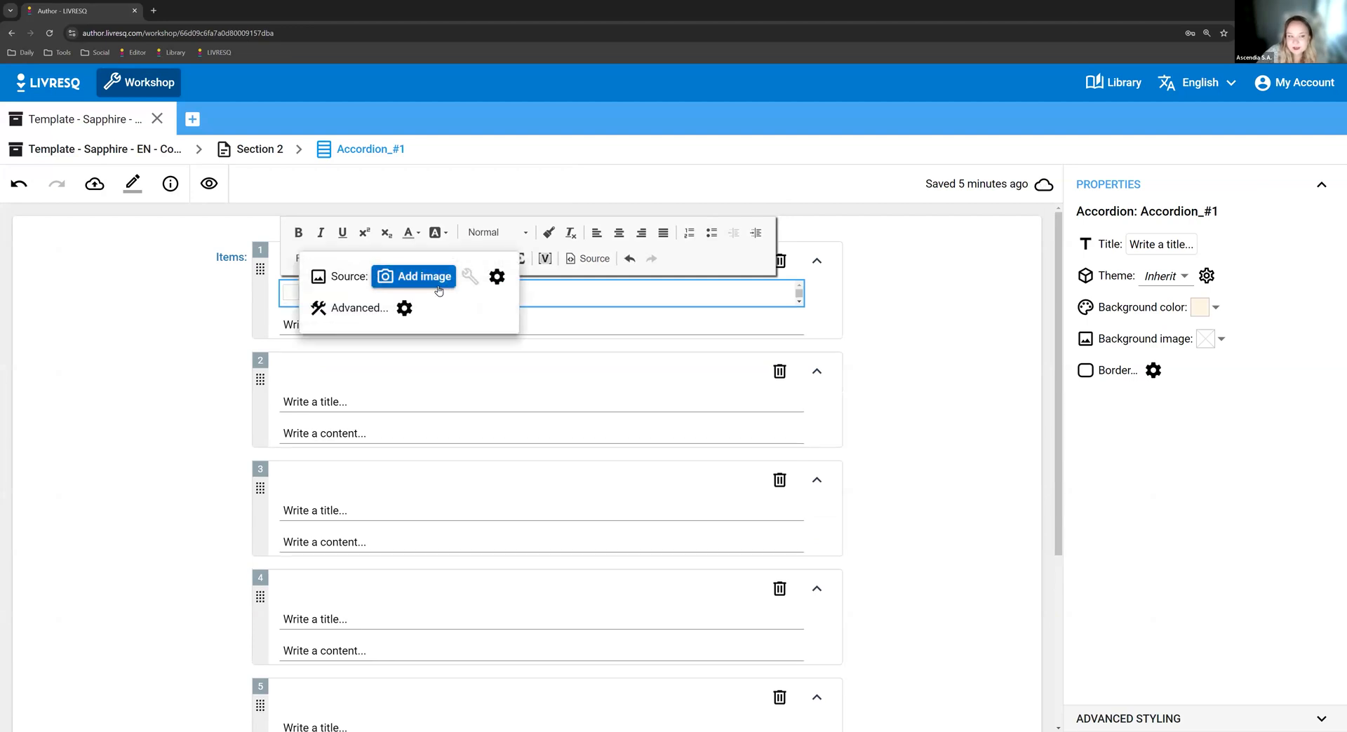
pyautogui.click(691, 238)
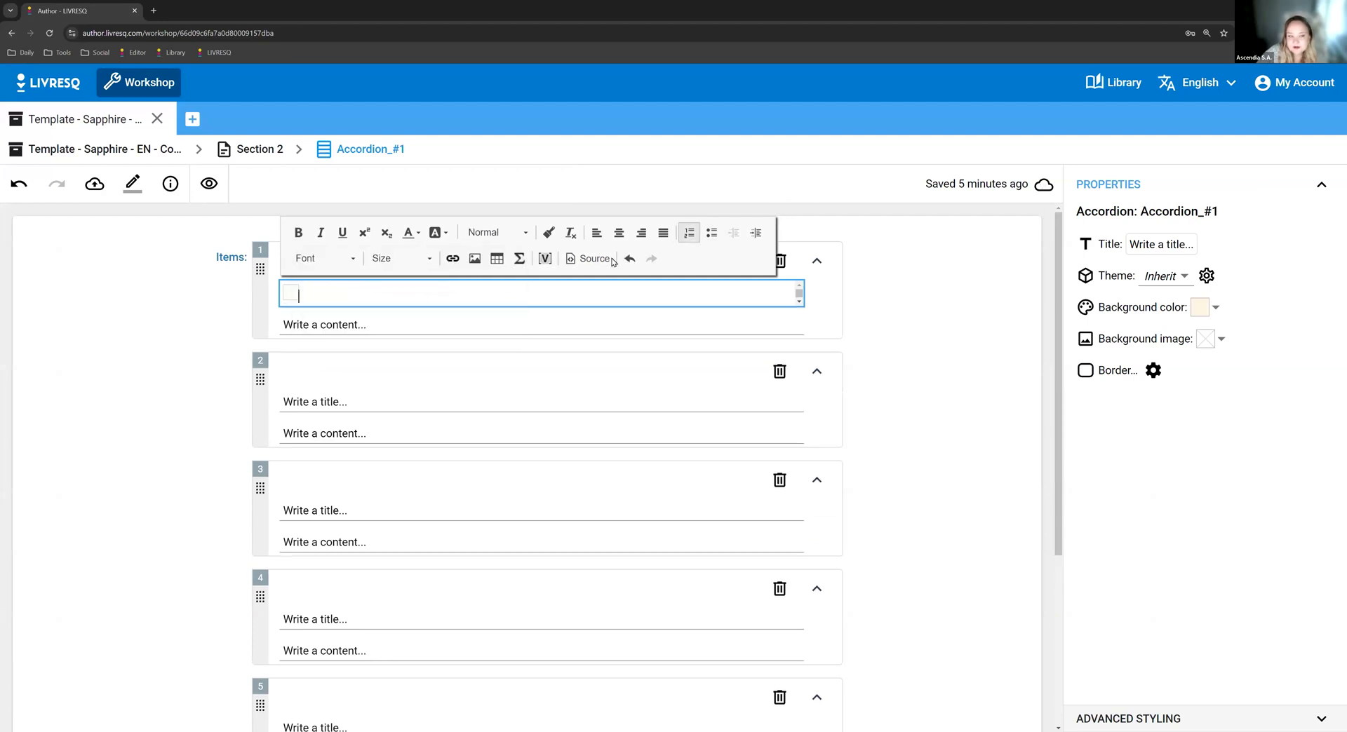
pyautogui.click(474, 259)
pyautogui.click(535, 288)
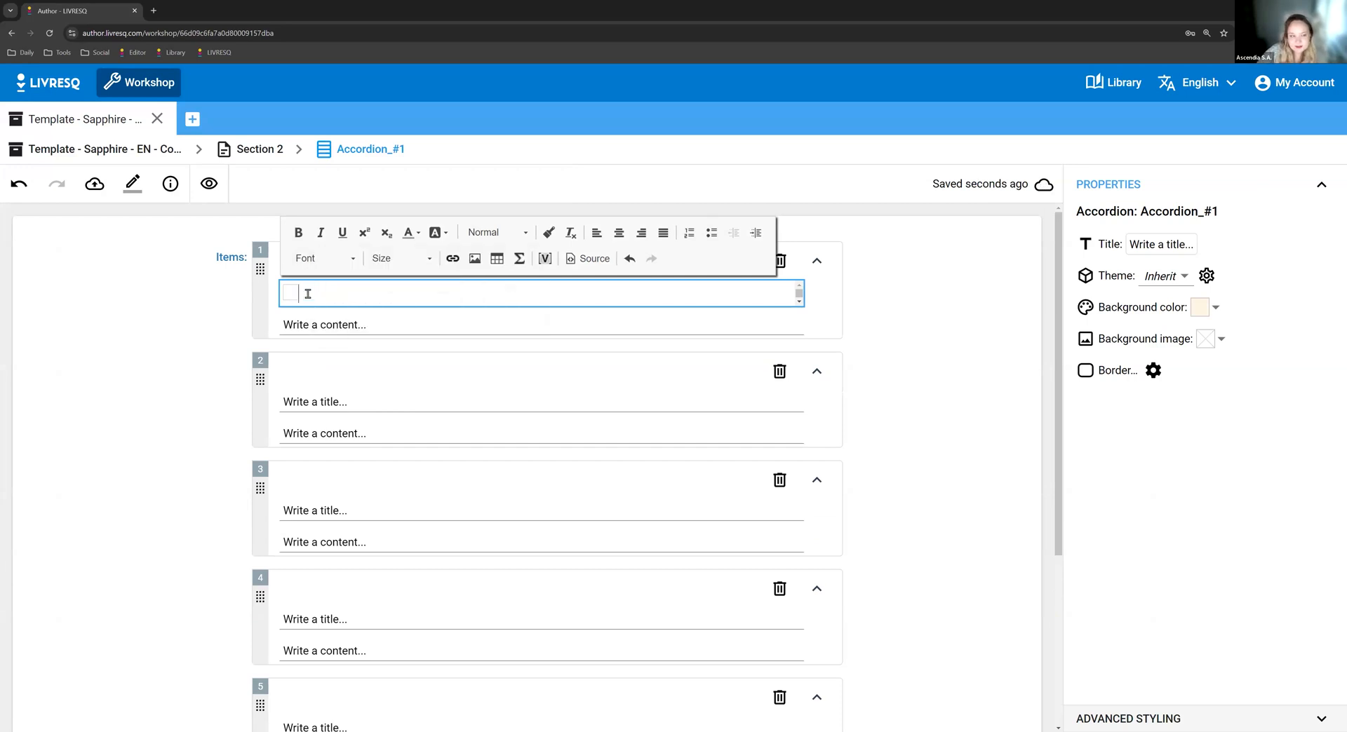
pyautogui.press('BackSpace')
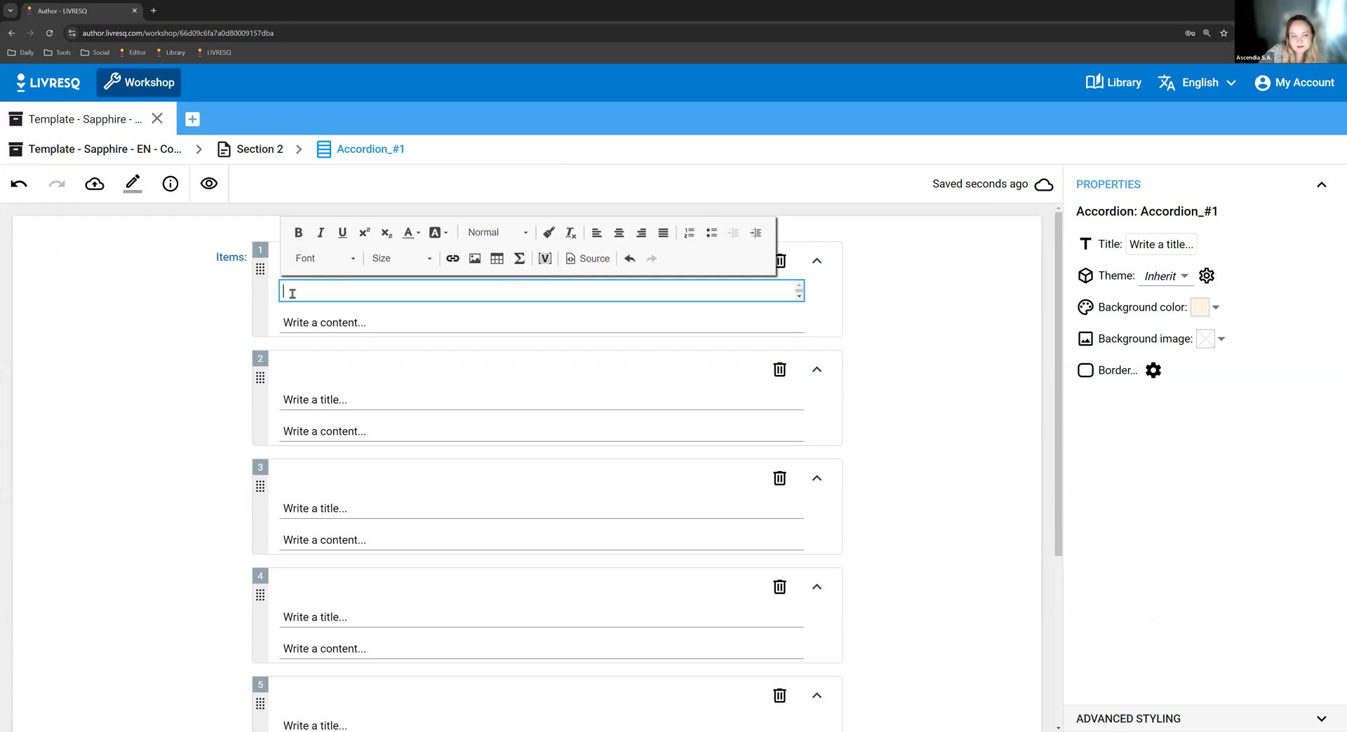
# Add an image to the first accordion item's title from the stock photos, searching Pixabay for "book".
pyautogui.click(476, 272)
pyautogui.click(414, 276)
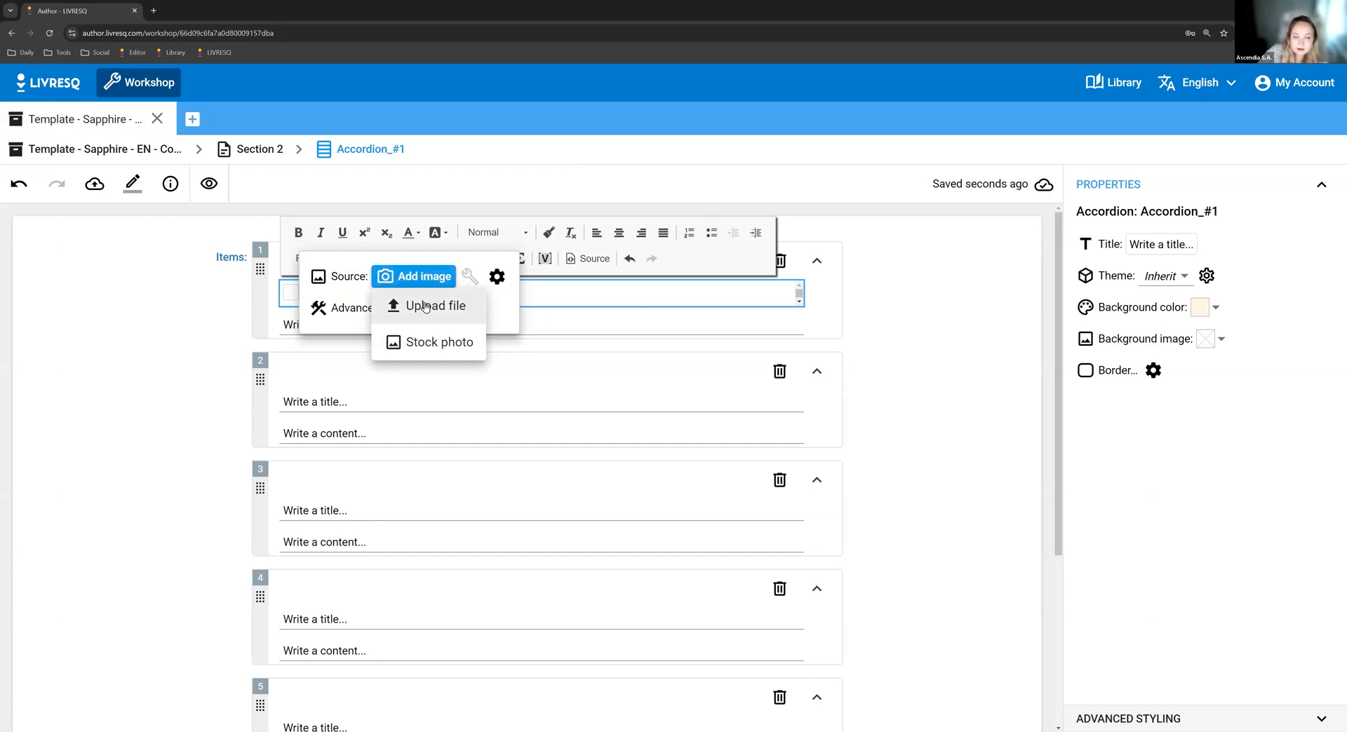
pyautogui.click(437, 347)
pyautogui.write('book')
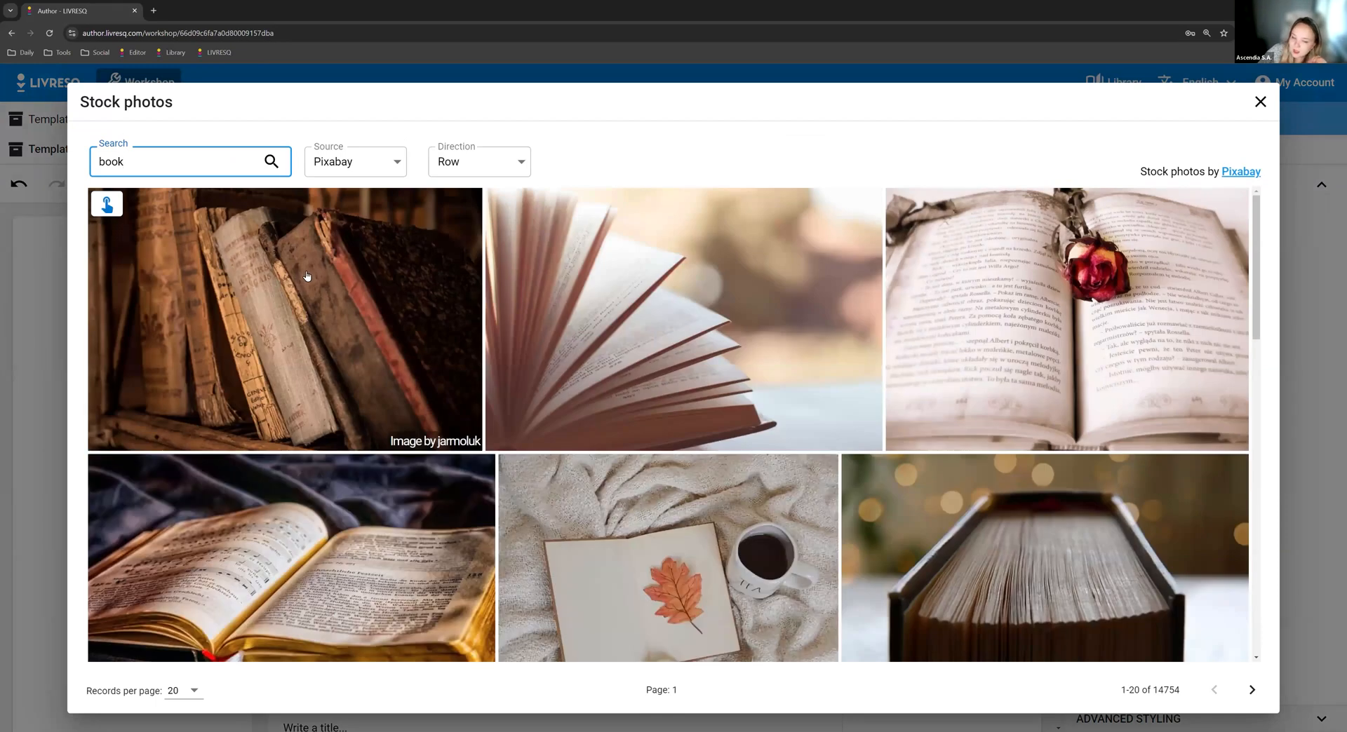
pyautogui.click(375, 171)
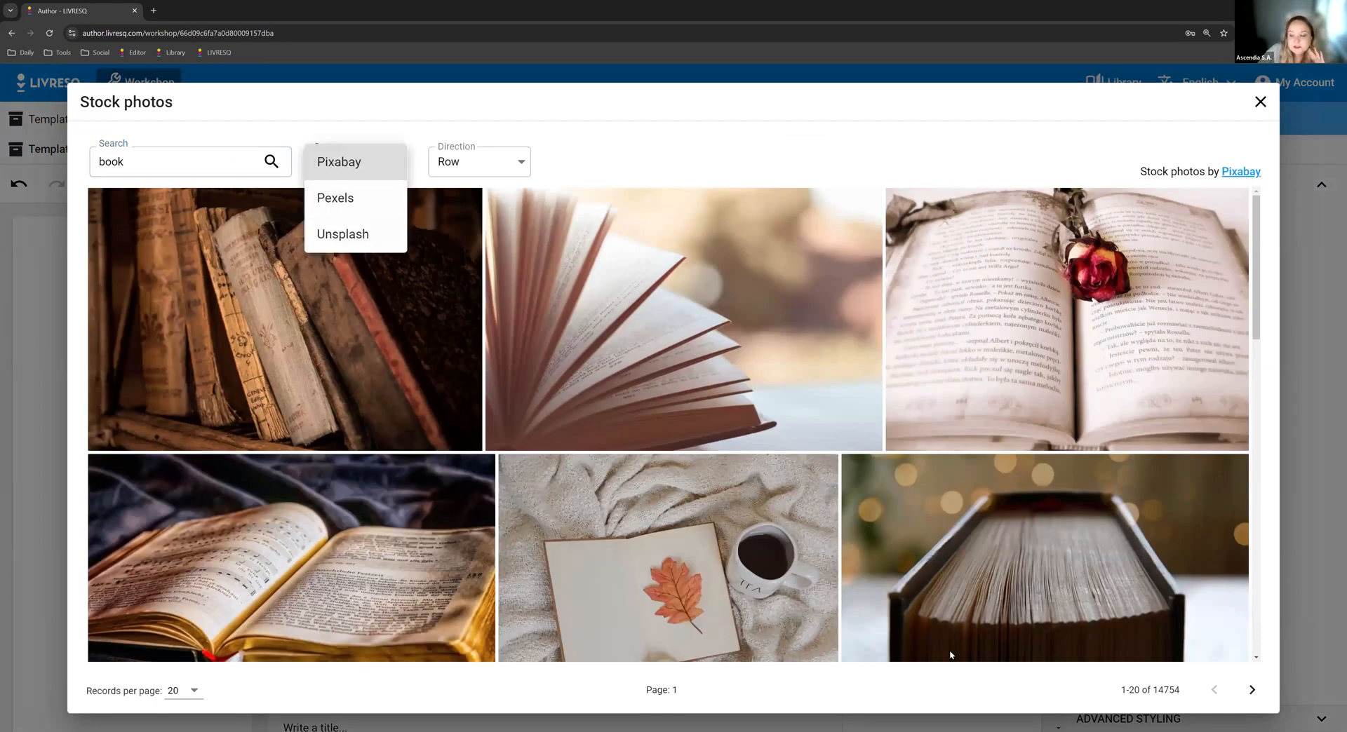
pyautogui.click(158, 172)
pyautogui.click(150, 163)
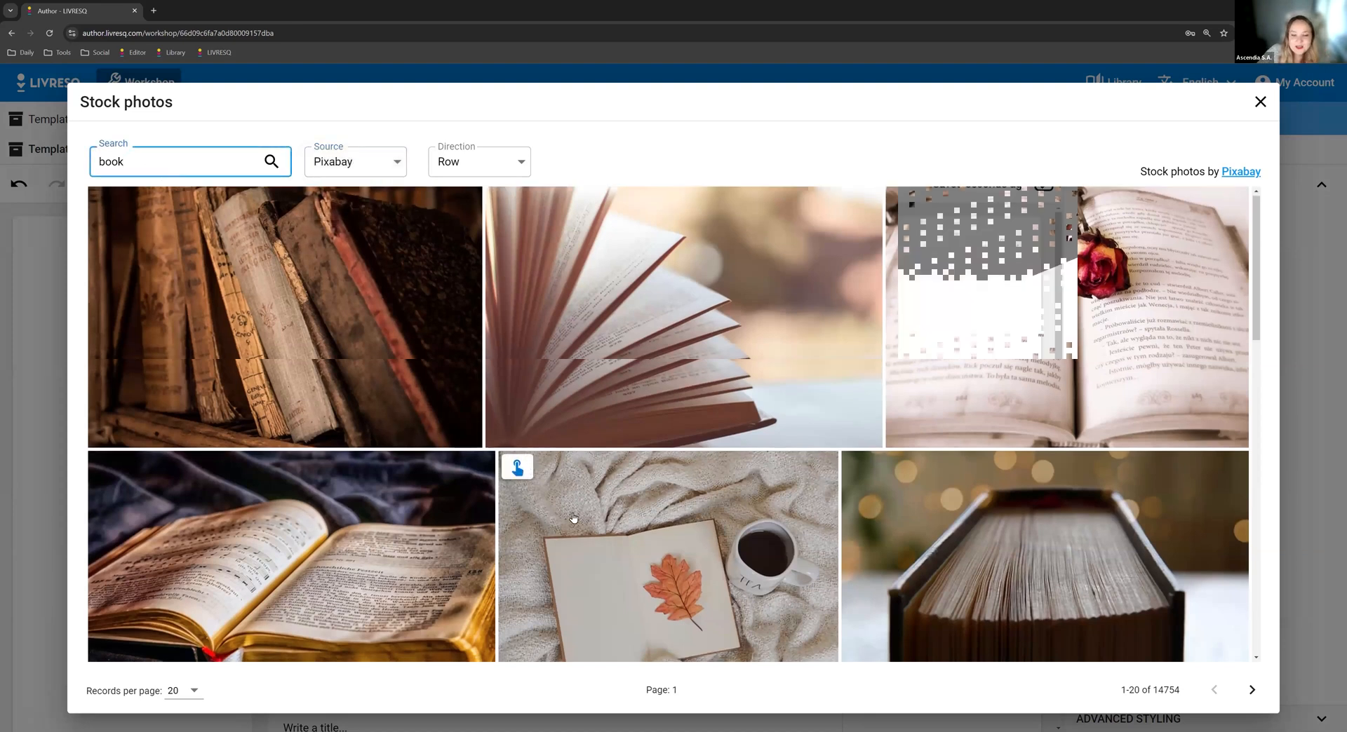
# Insert the photo of the open book with an orange leaf and tea mug as the medium image (640 x 512).
pyautogui.scroll(-5, 533, 491)
pyautogui.scroll(3, 512, 404)
pyautogui.click(517, 260)
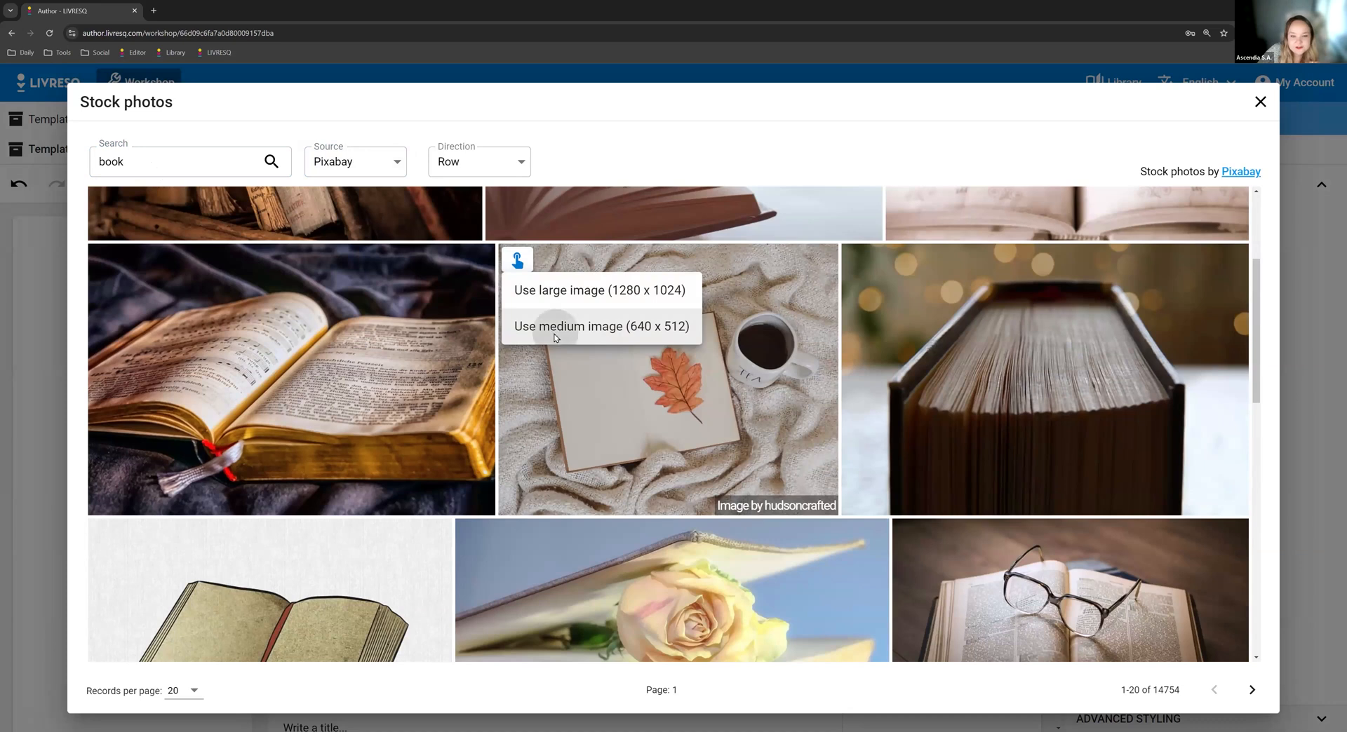
pyautogui.click(554, 332)
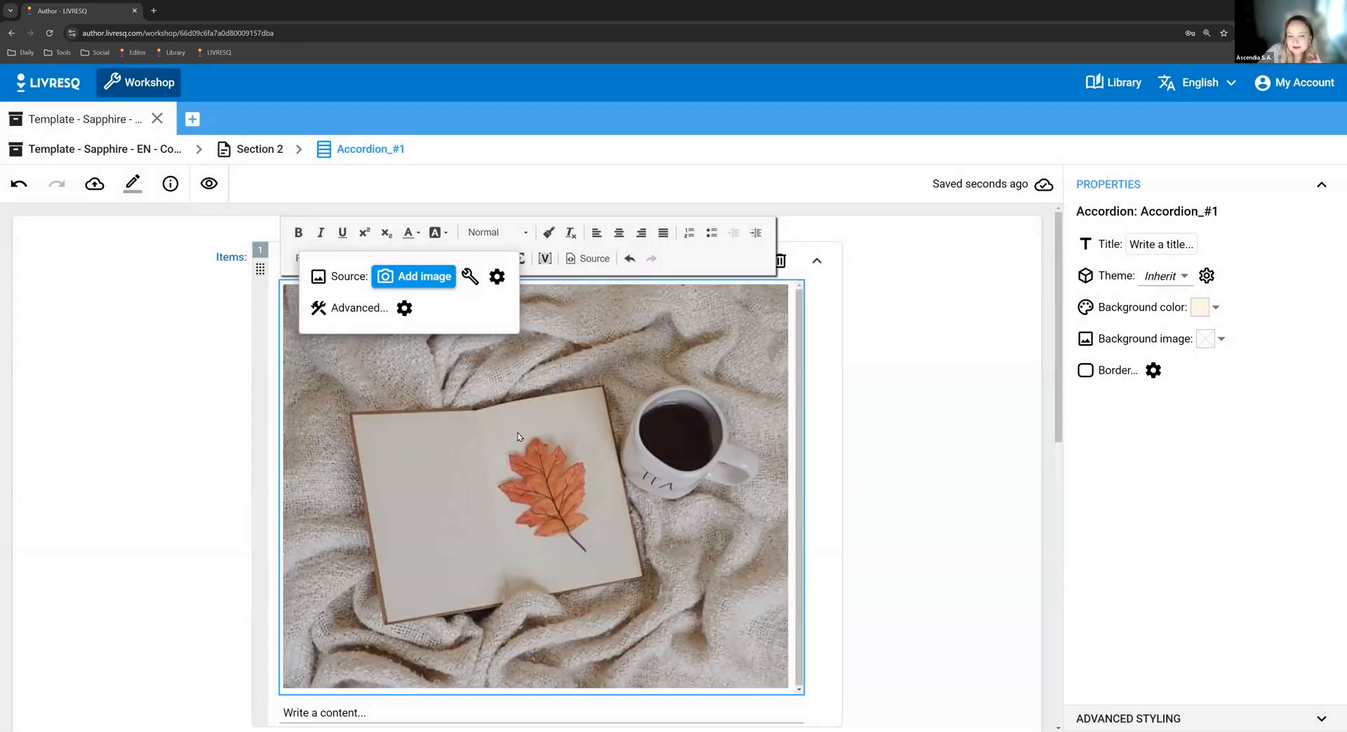
# Try a width of 200 px for the title image, and set it to 150 px with the aspect ratio kept.
pyautogui.click(404, 309)
pyautogui.moveTo(405, 383); pyautogui.dragTo(349, 379)
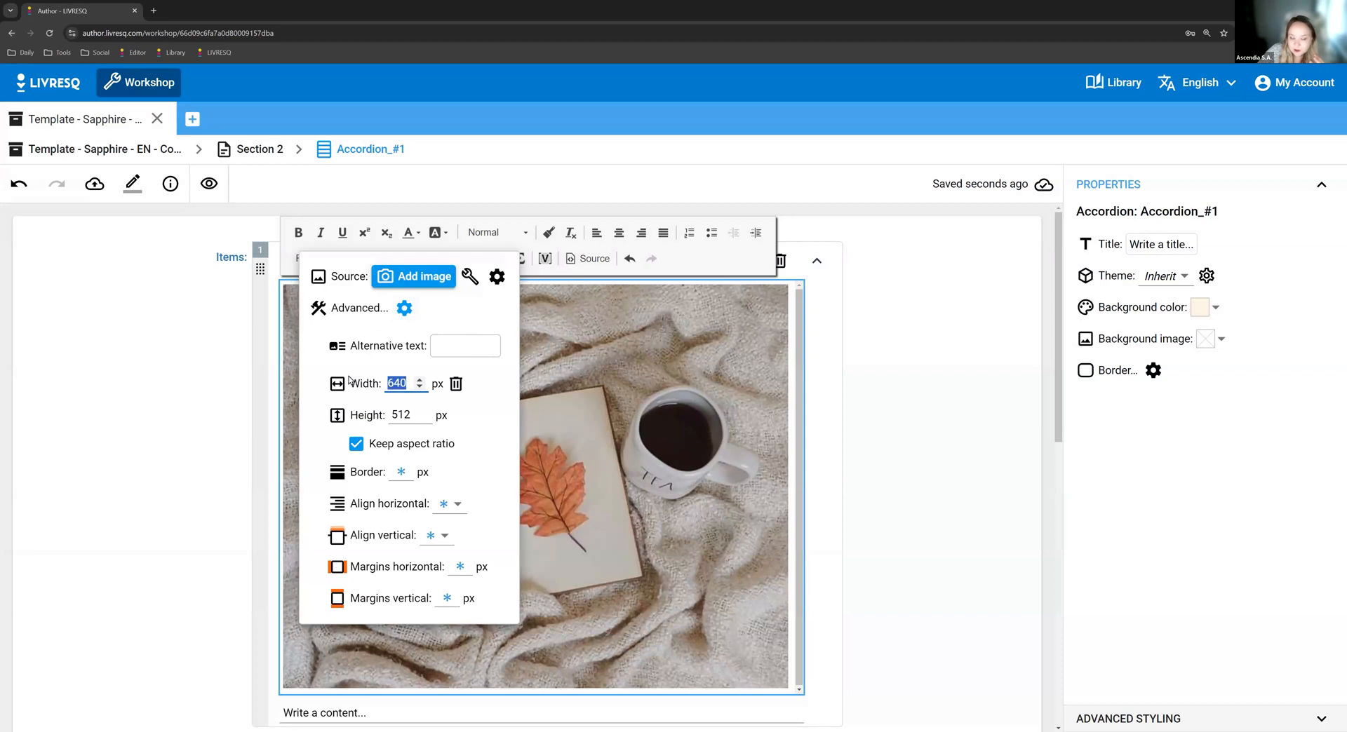
pyautogui.write('200')
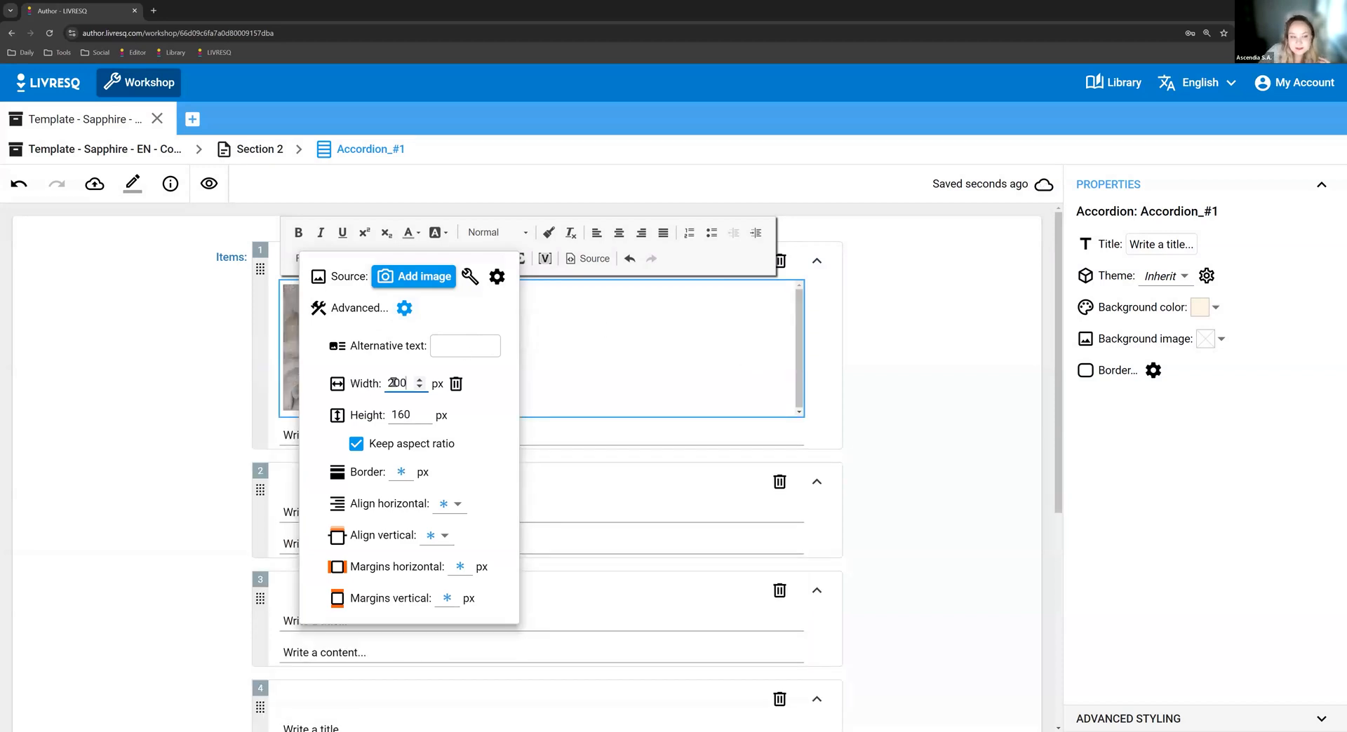
pyautogui.moveTo(407, 383); pyautogui.dragTo(359, 379)
pyautogui.write('15')
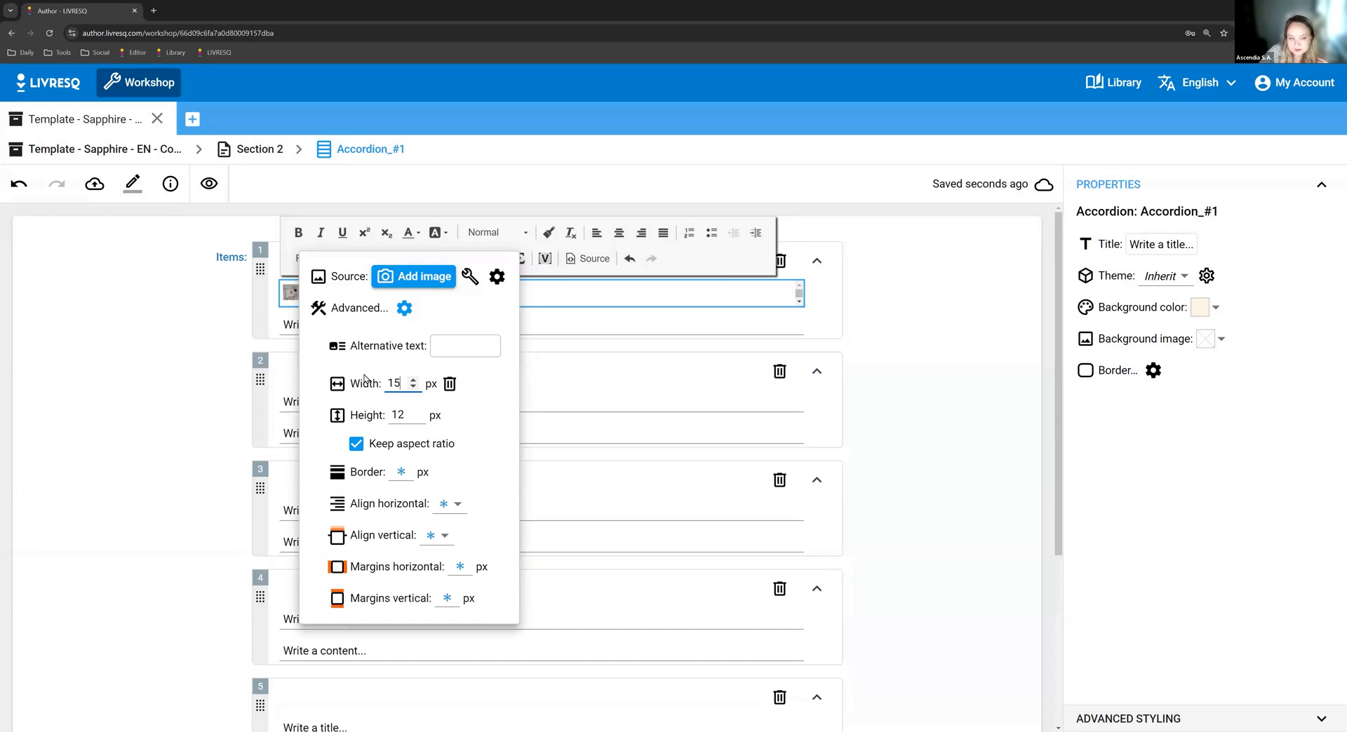
pyautogui.write('0')
pyautogui.click(920, 304)
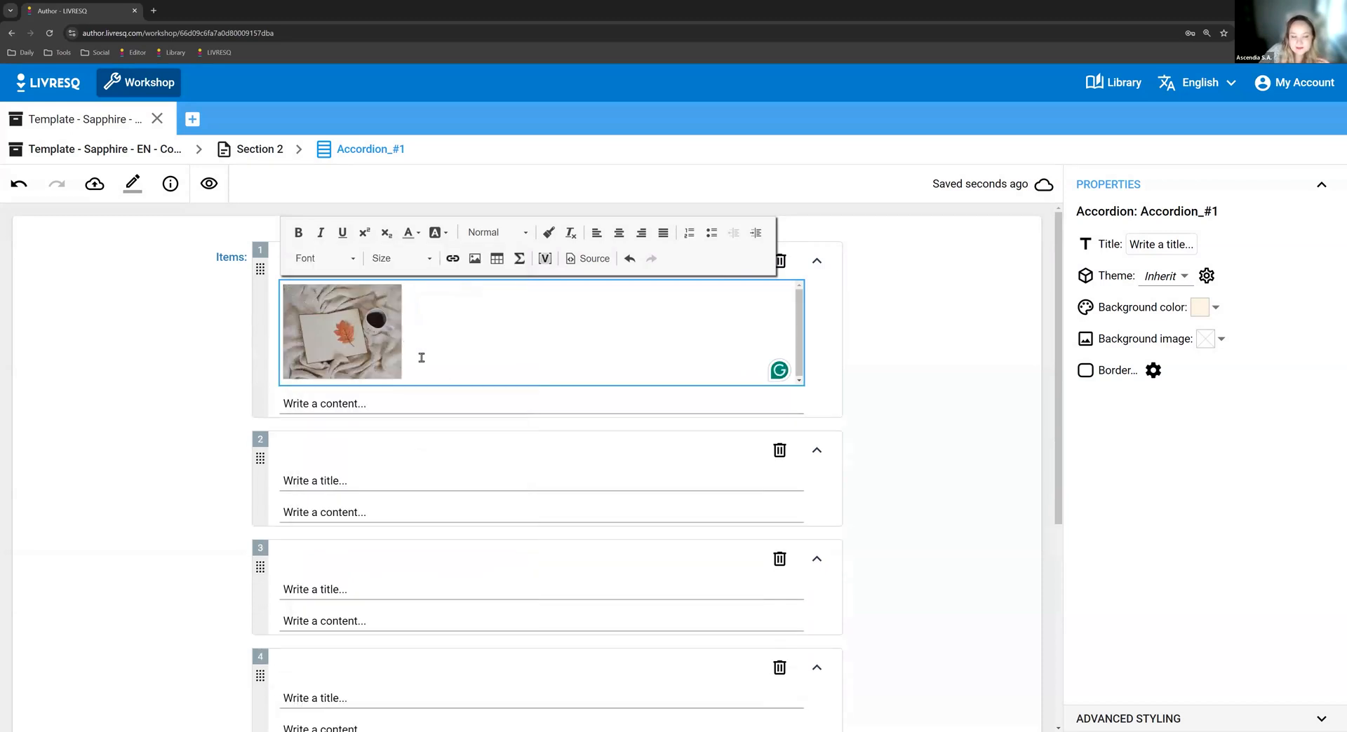
pyautogui.click(874, 334)
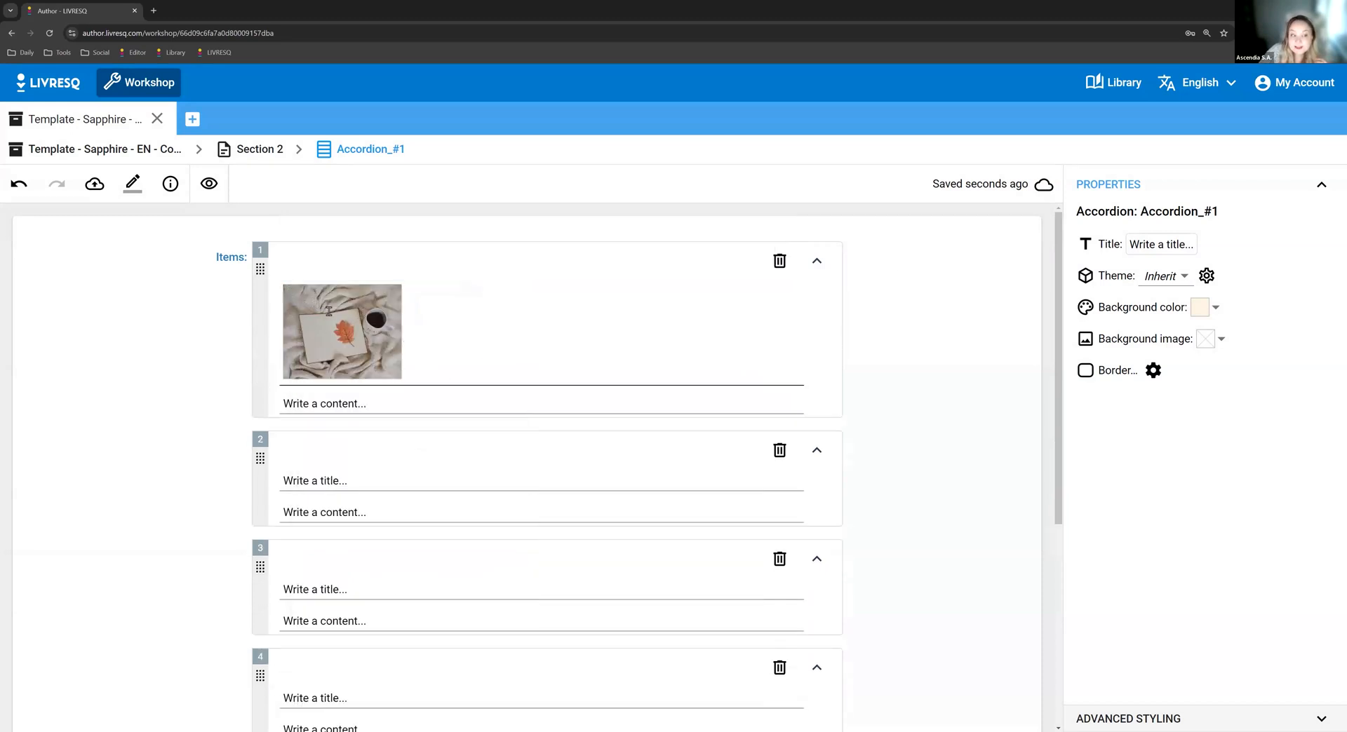
# Replace the first accordion item's content text with the Pixabay stock photo of old leather books as the medium image (640 x 426).
pyautogui.tripleClick(332, 404)
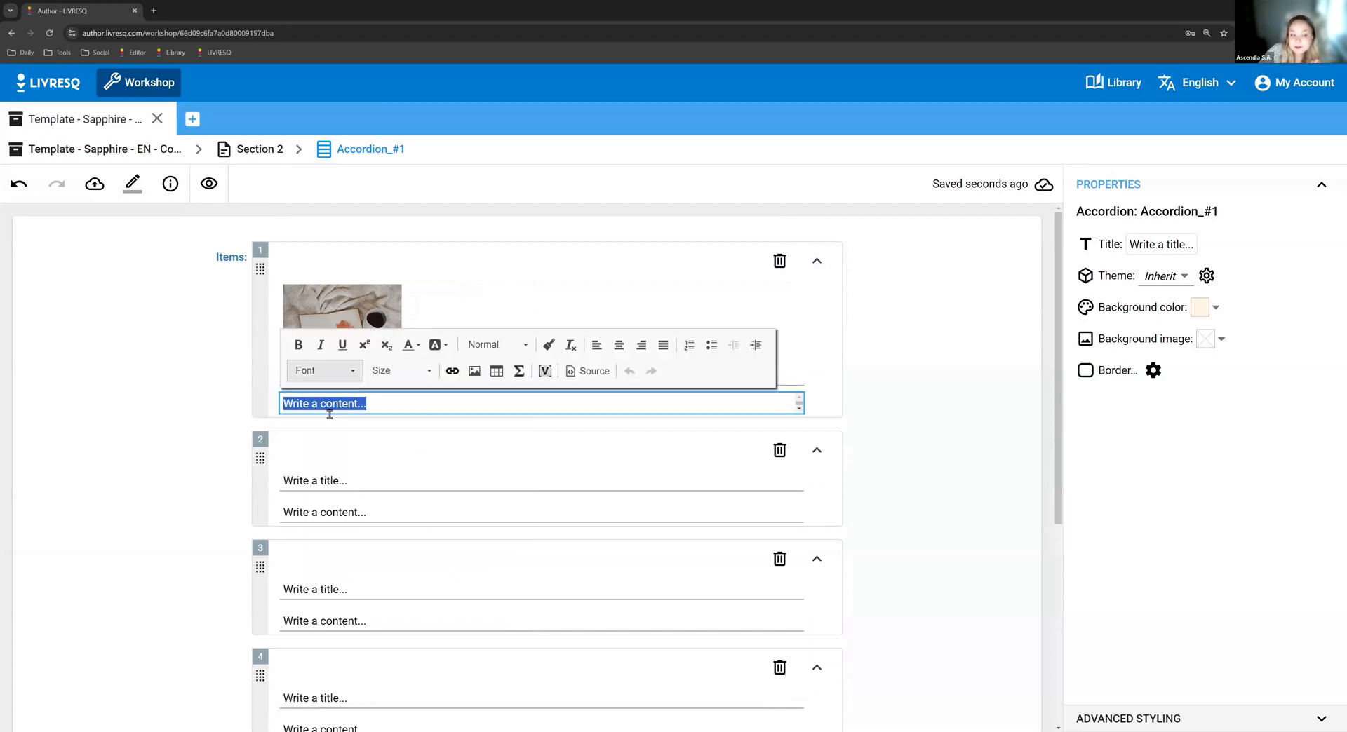
pyautogui.press('BackSpace')
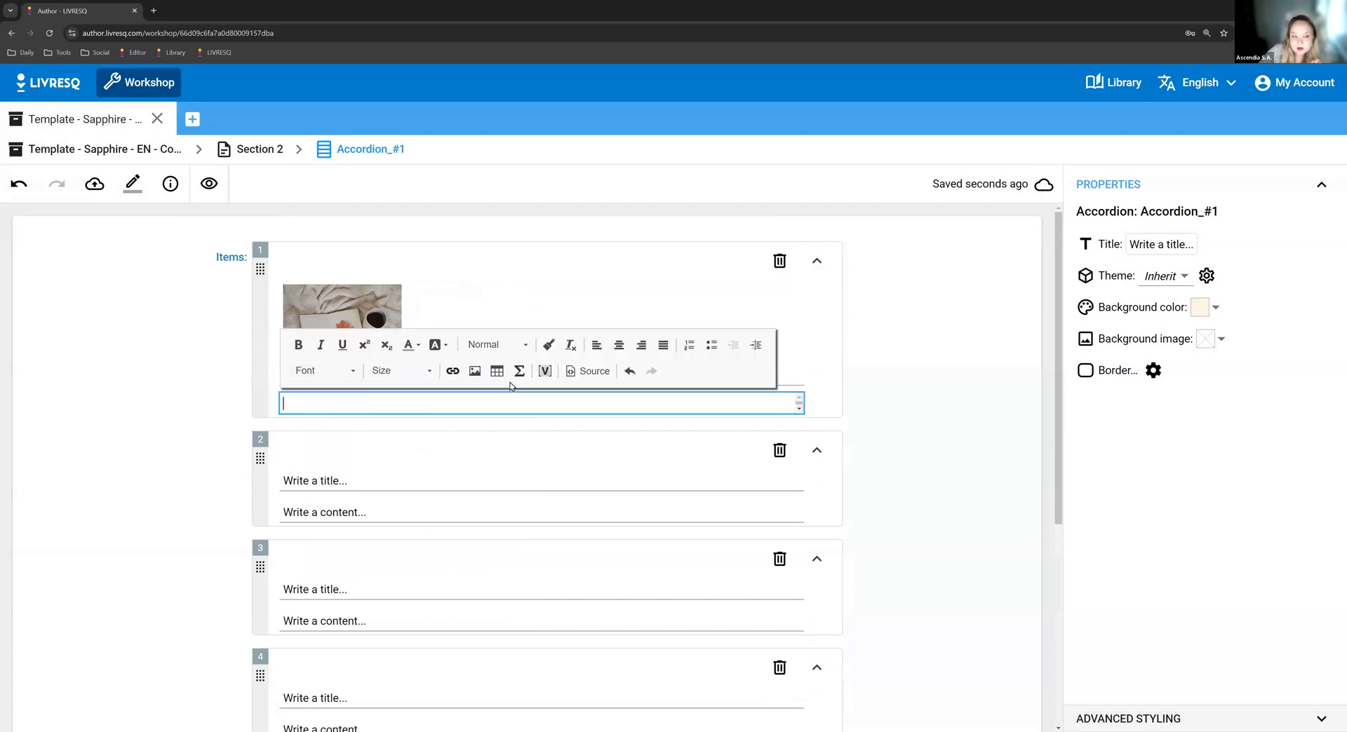
pyautogui.click(474, 371)
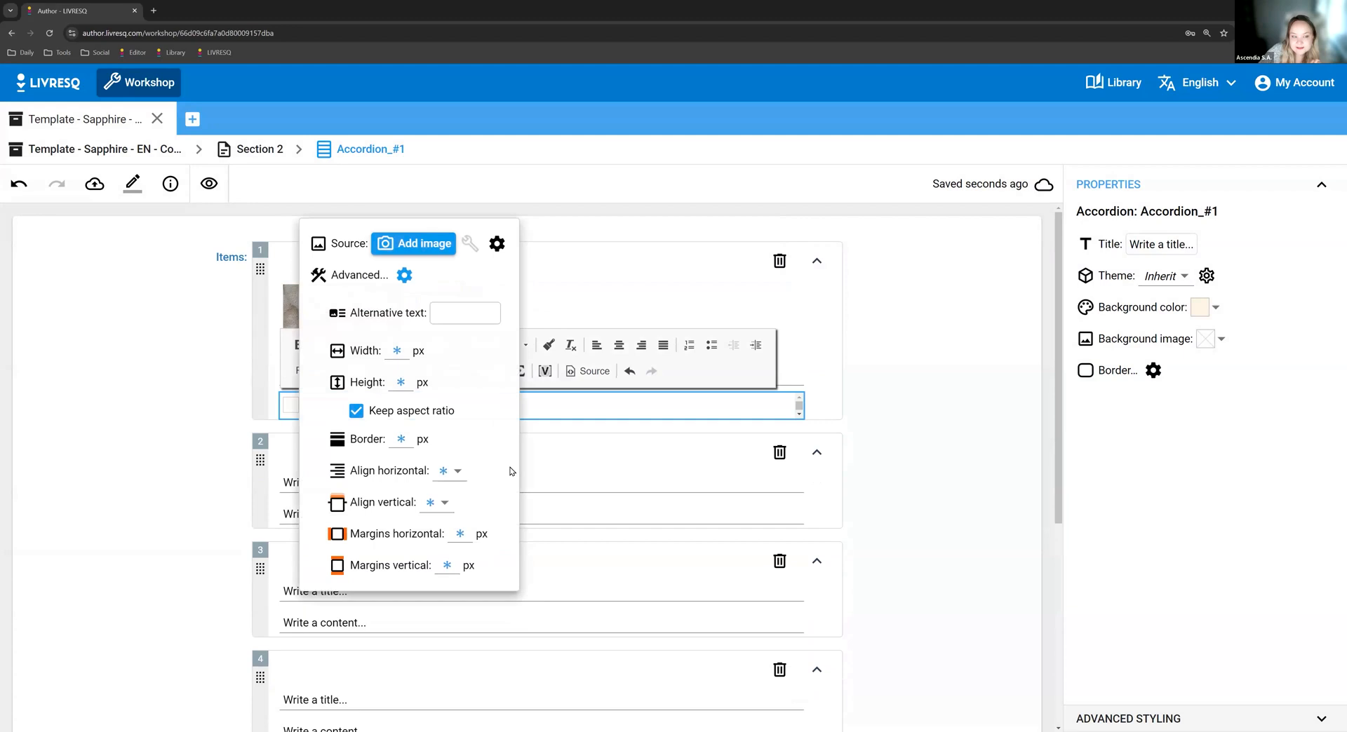
pyautogui.click(420, 250)
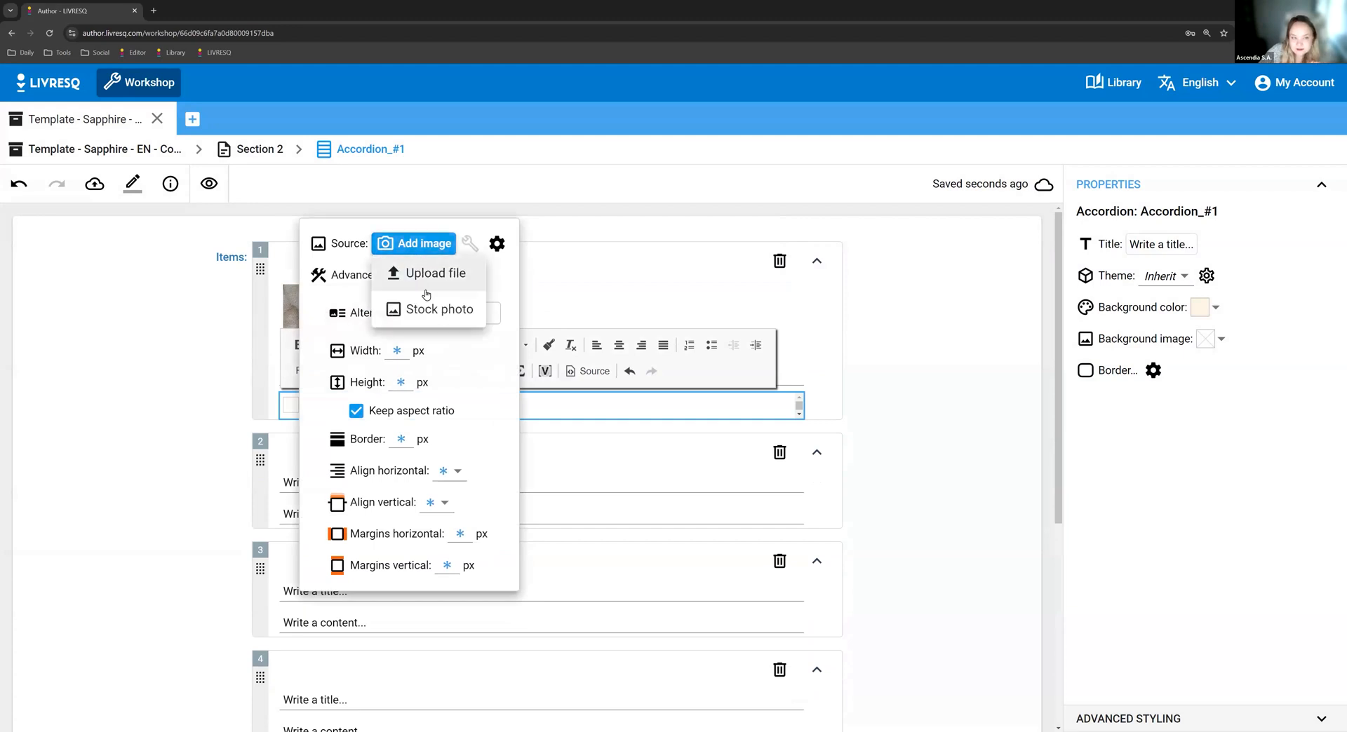
pyautogui.click(423, 308)
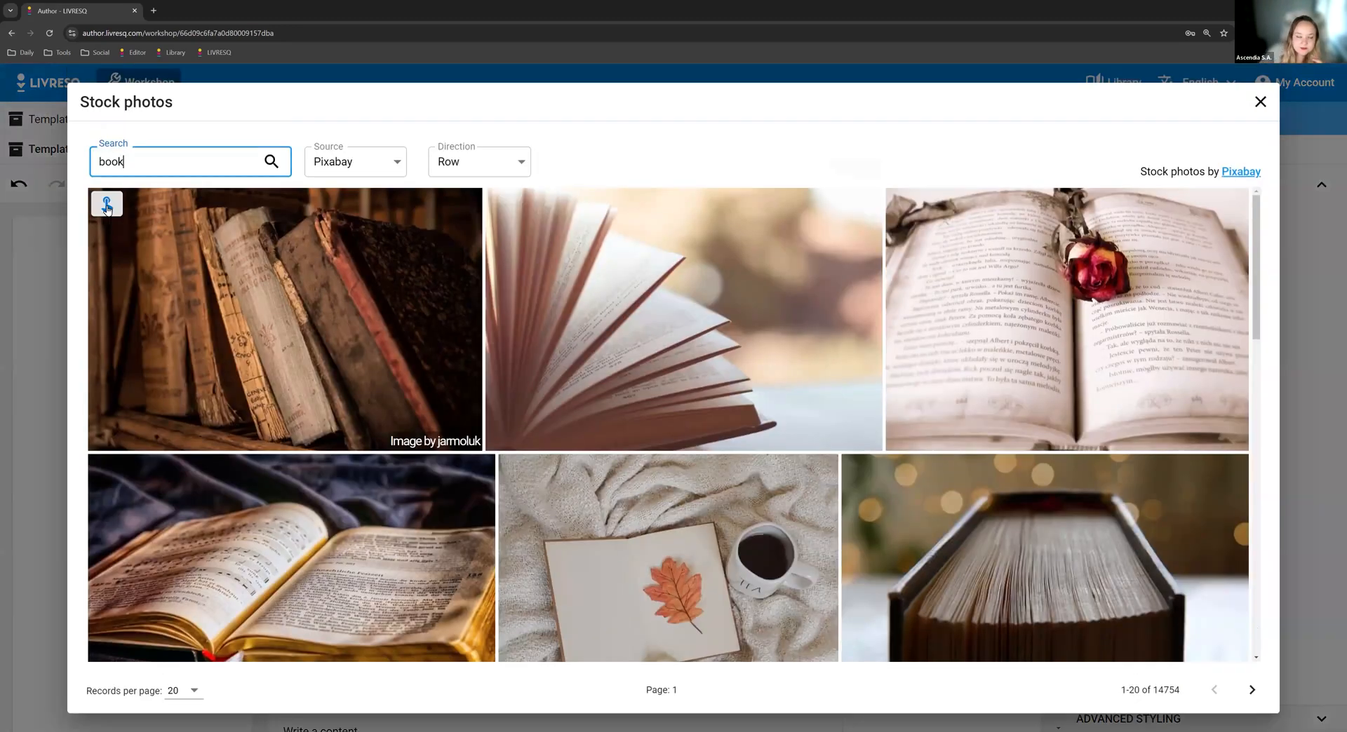
pyautogui.click(107, 203)
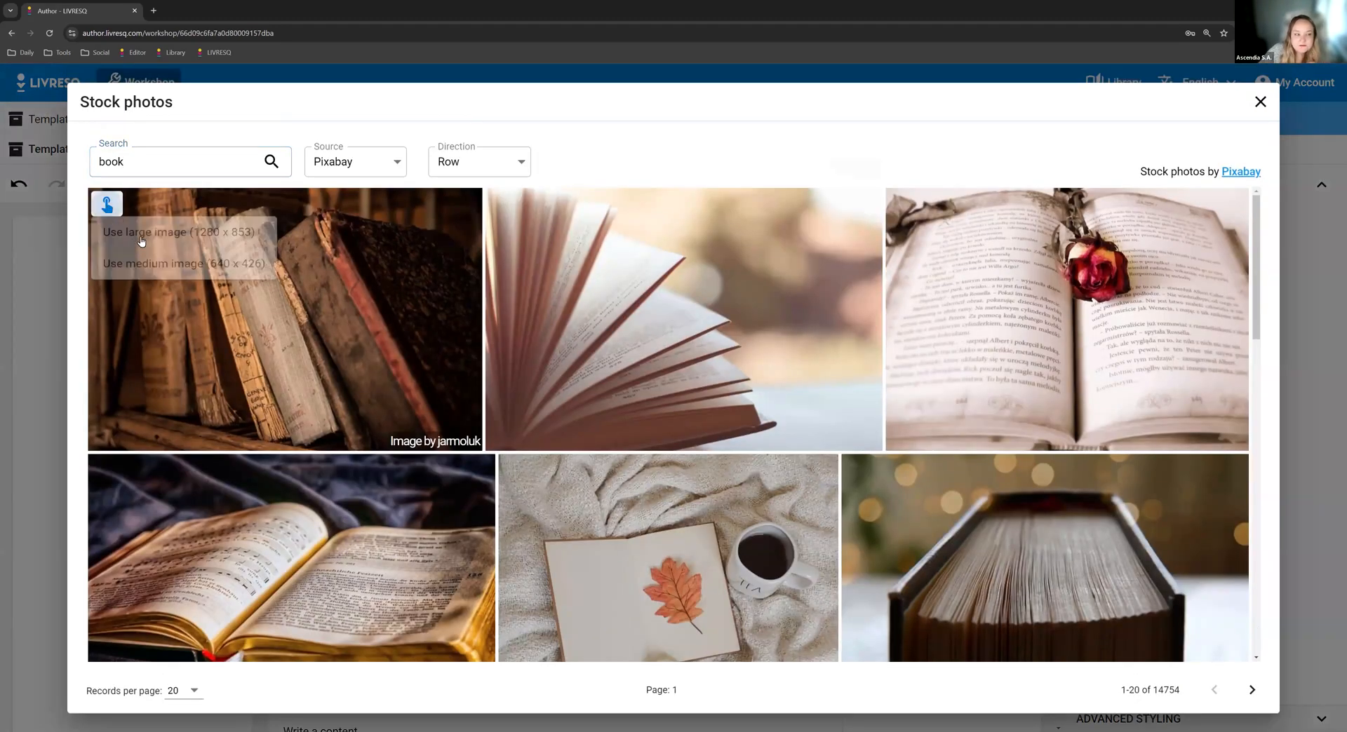
pyautogui.click(208, 272)
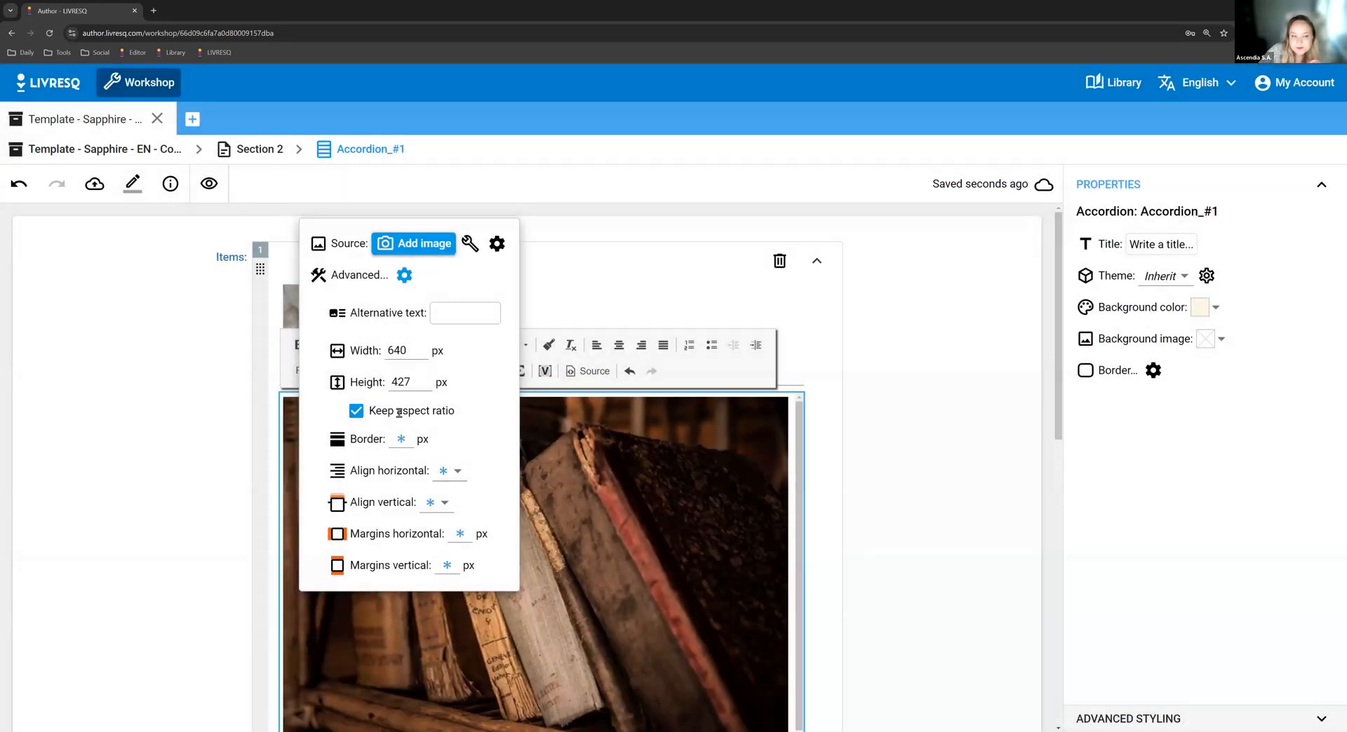
# Set the content image's width to 150 px with the aspect ratio kept.
pyautogui.doubleClick(395, 350)
pyautogui.write('150')
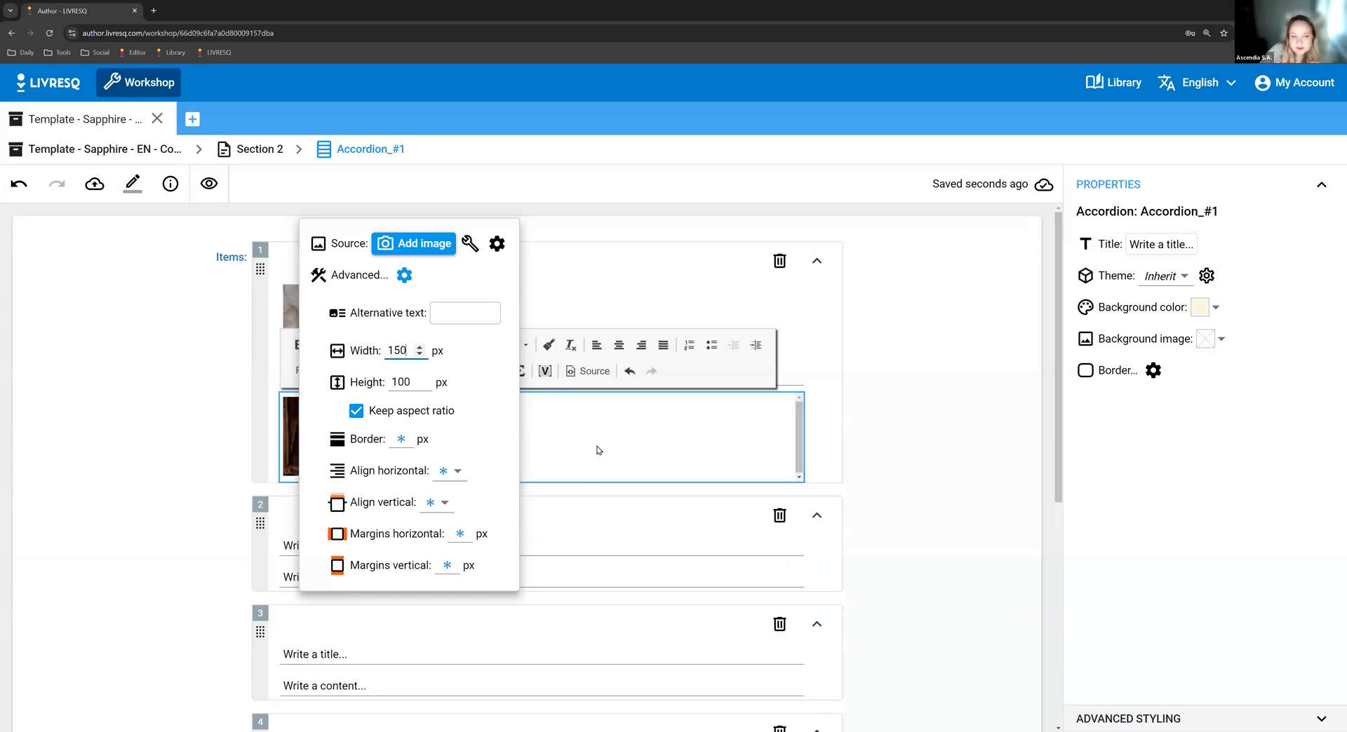
pyautogui.click(564, 453)
pyautogui.click(933, 337)
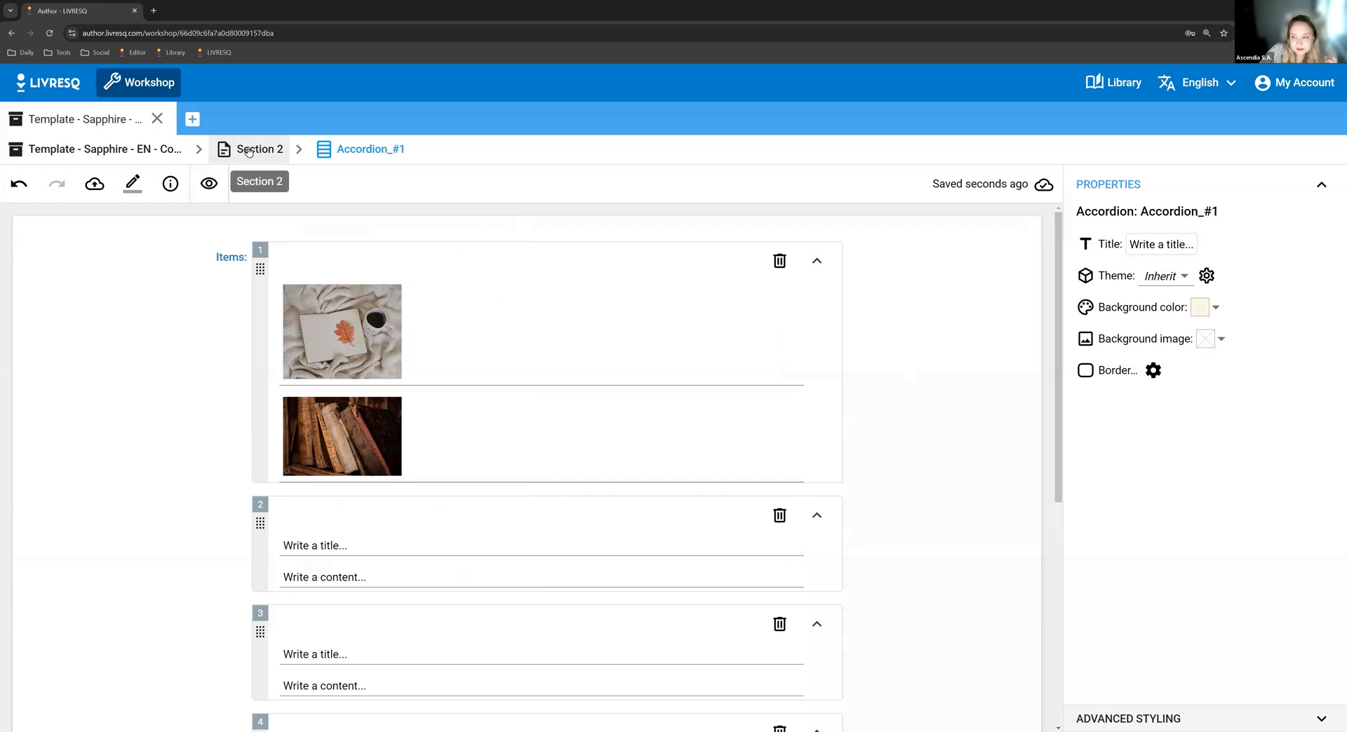
# Preview Section 2 and expand the first accordion item to check its title and content images.
pyautogui.click(250, 153)
pyautogui.scroll(2, 396, 411)
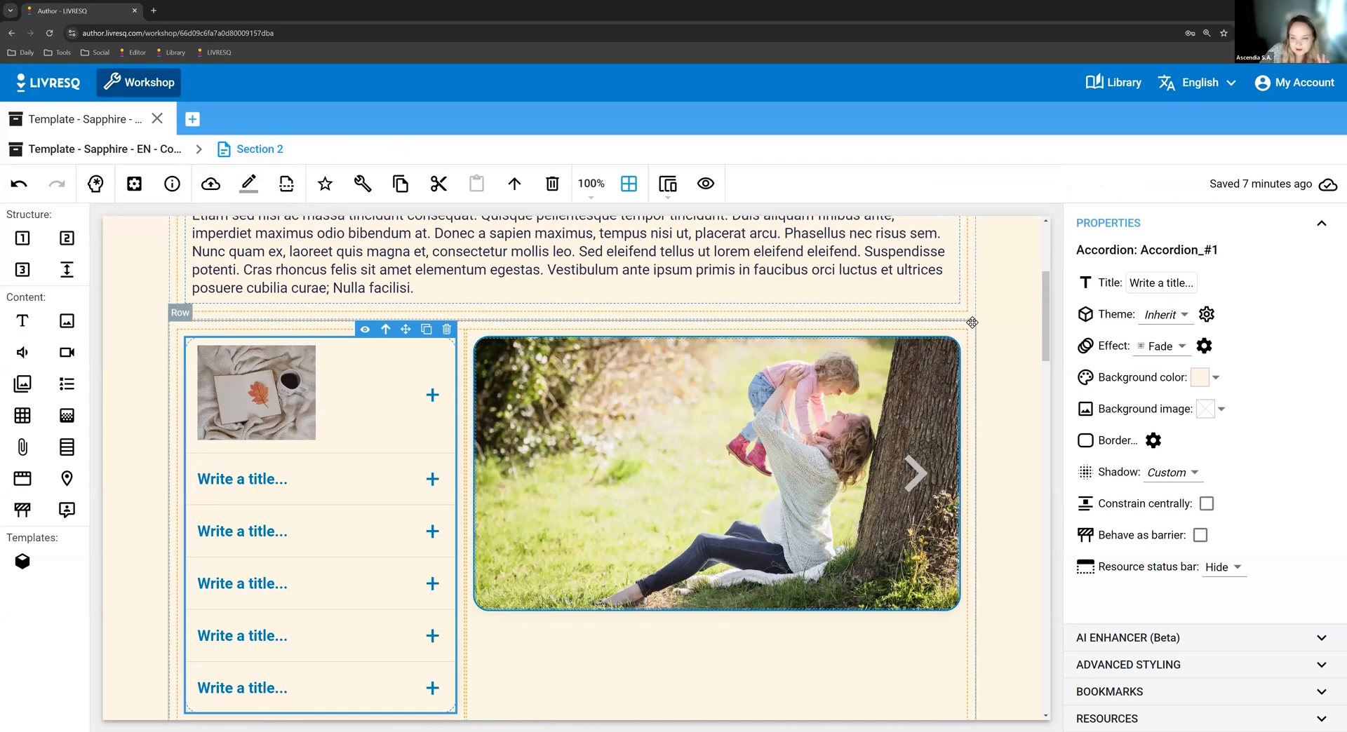
pyautogui.click(707, 186)
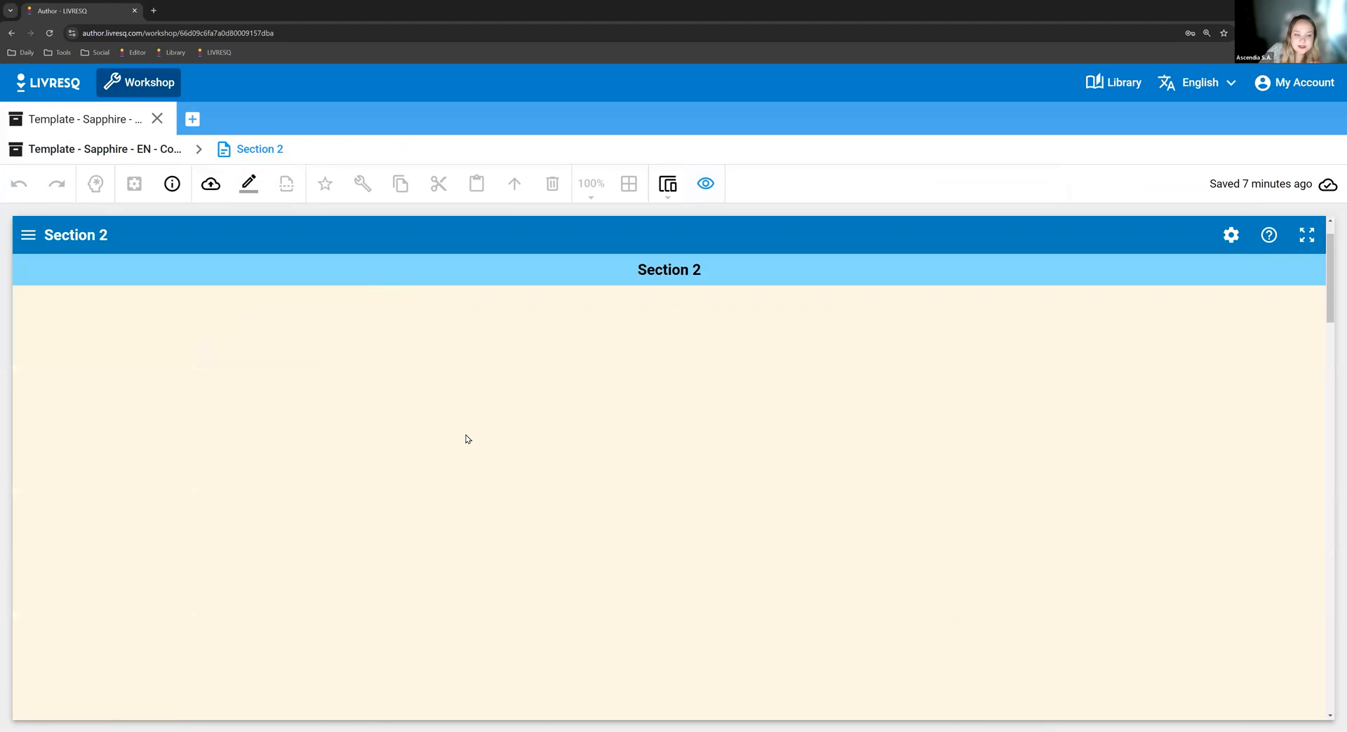
pyautogui.click(449, 378)
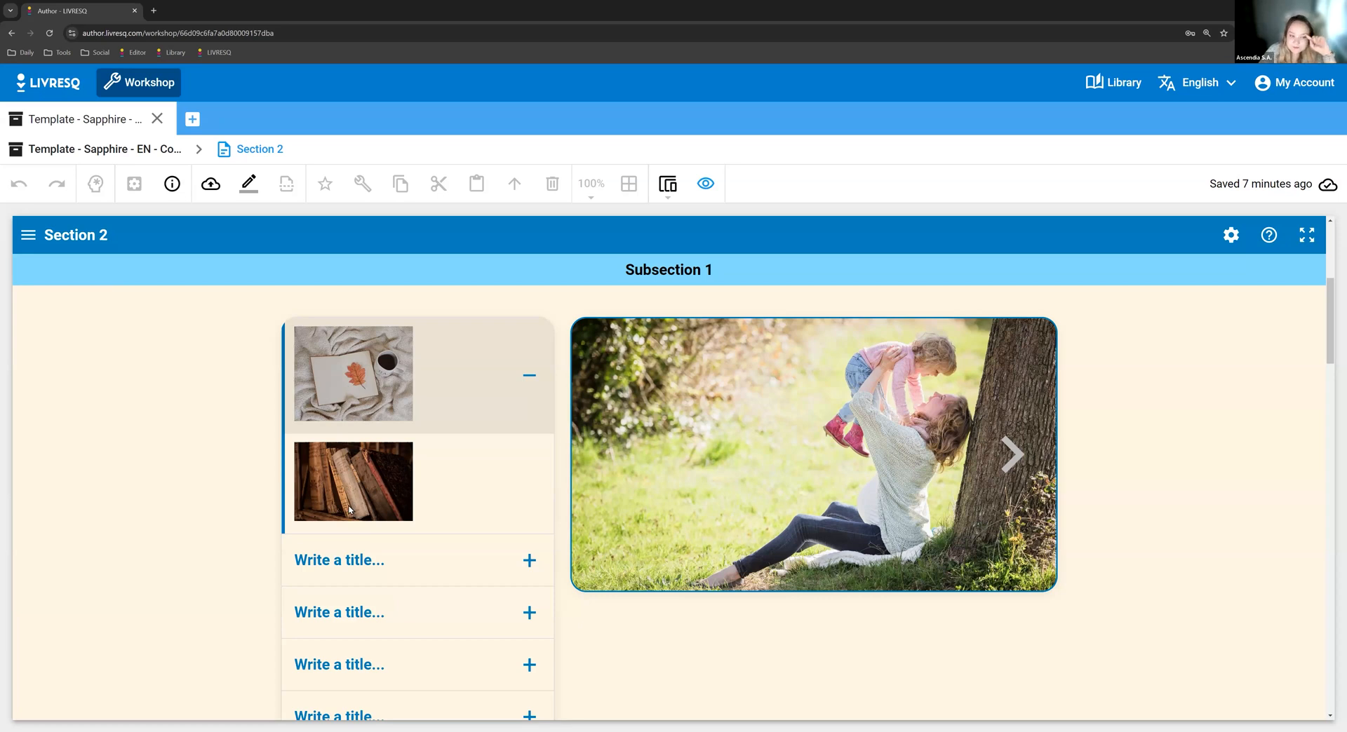
pyautogui.doubleClick(372, 412)
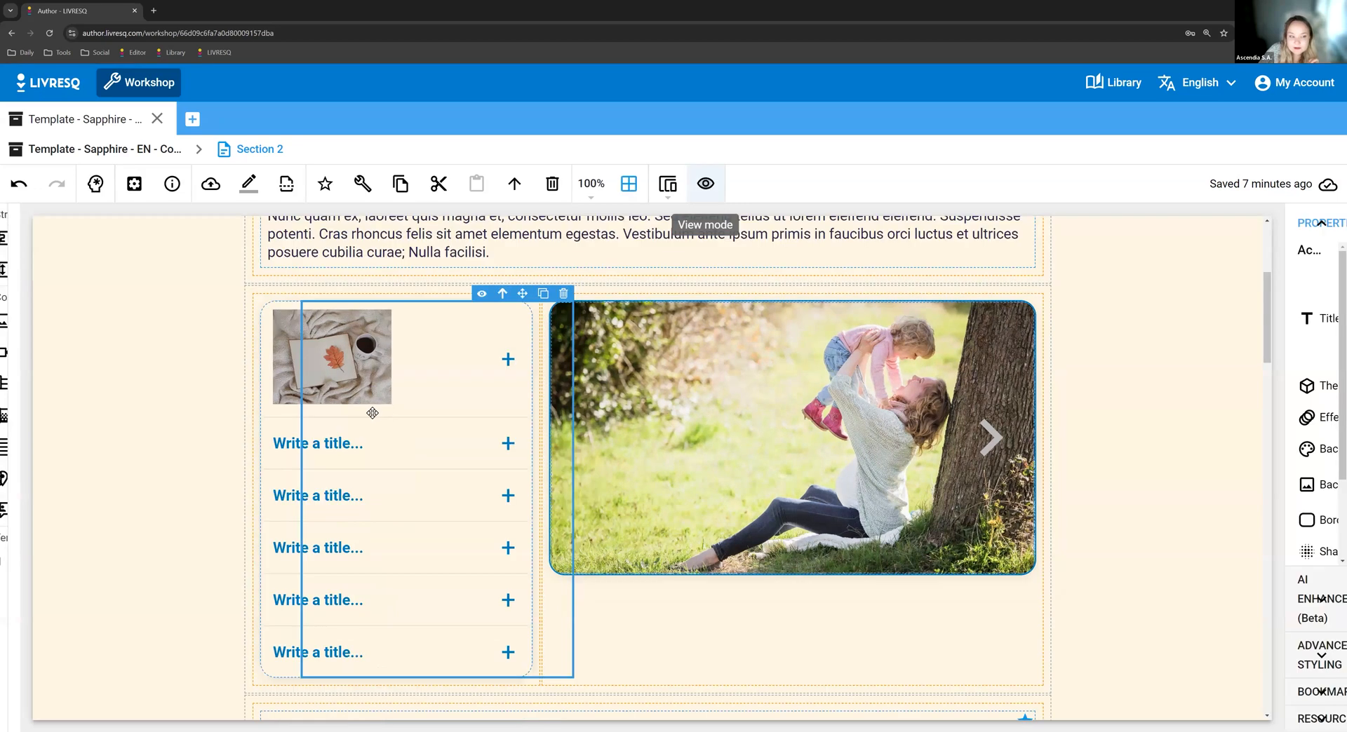
# Reopen the accordion for editing and inspect the HTML source of the first item's title.
pyautogui.doubleClick(330, 321)
pyautogui.click(675, 364)
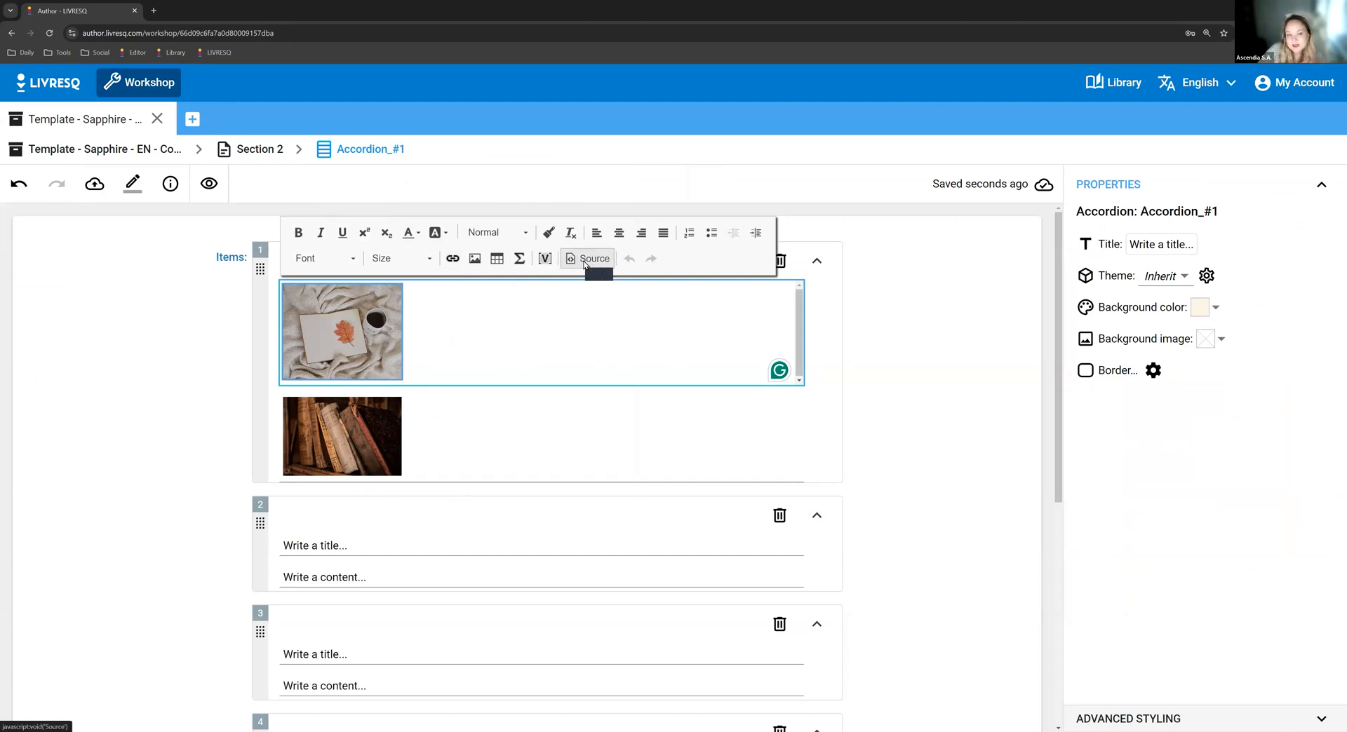
pyautogui.click(581, 261)
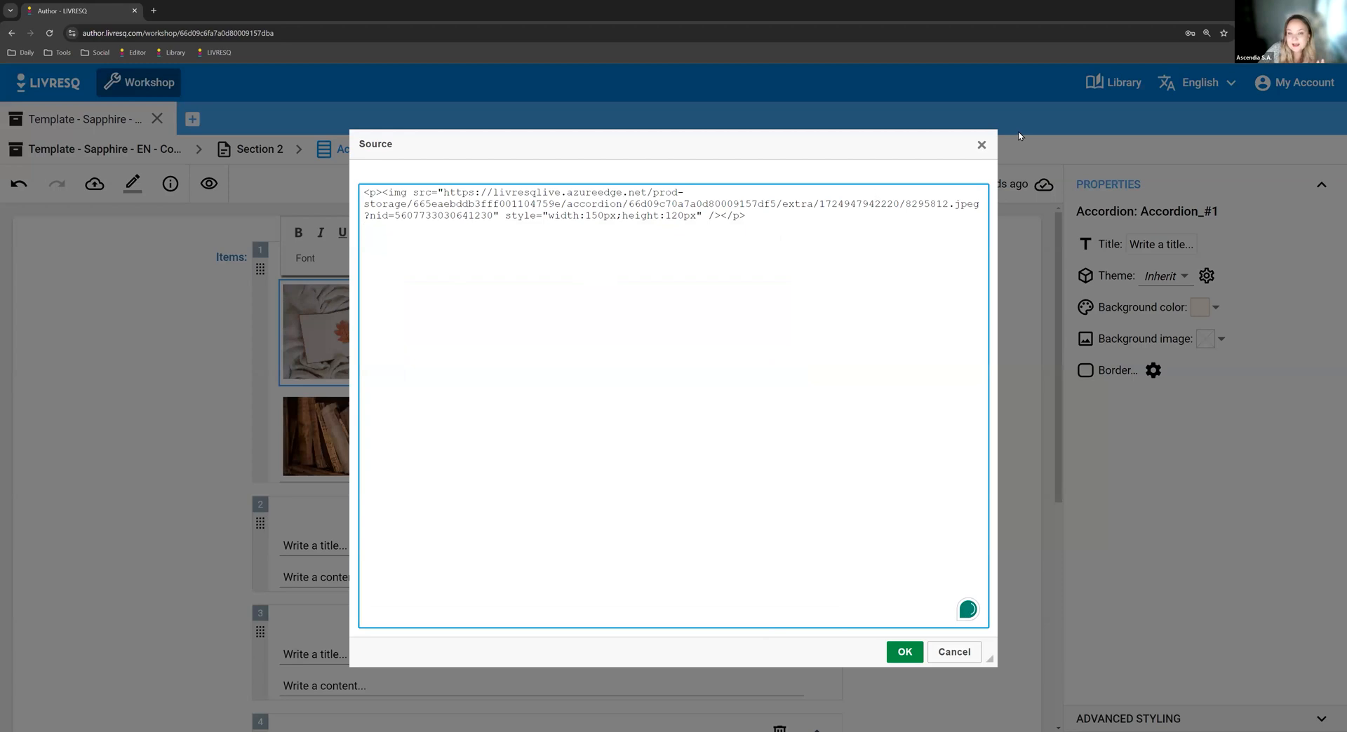
pyautogui.click(981, 145)
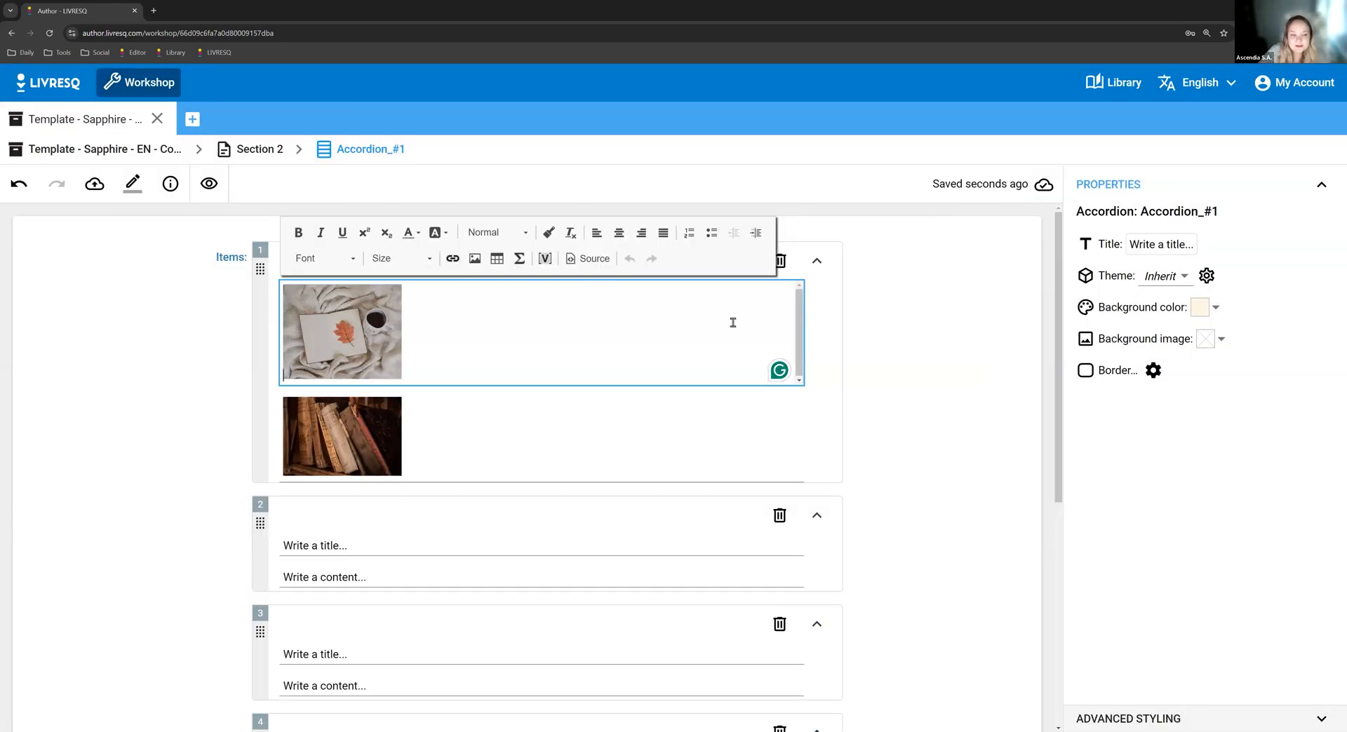
# Review the title image's source and advanced options for size, border, alignment and margins.
pyautogui.doubleClick(348, 316)
pyautogui.click(508, 202)
pyautogui.click(508, 202)
pyautogui.click(599, 171)
pyautogui.click(599, 170)
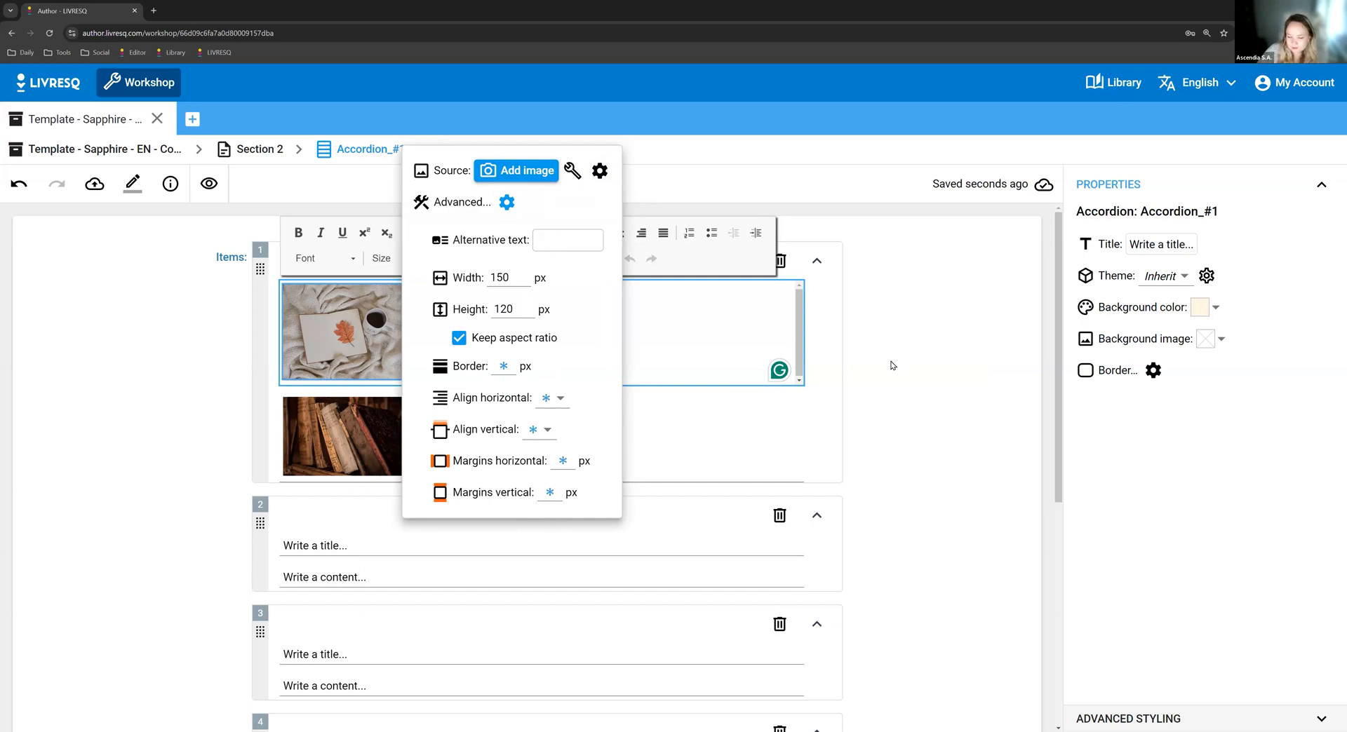
pyautogui.click(778, 367)
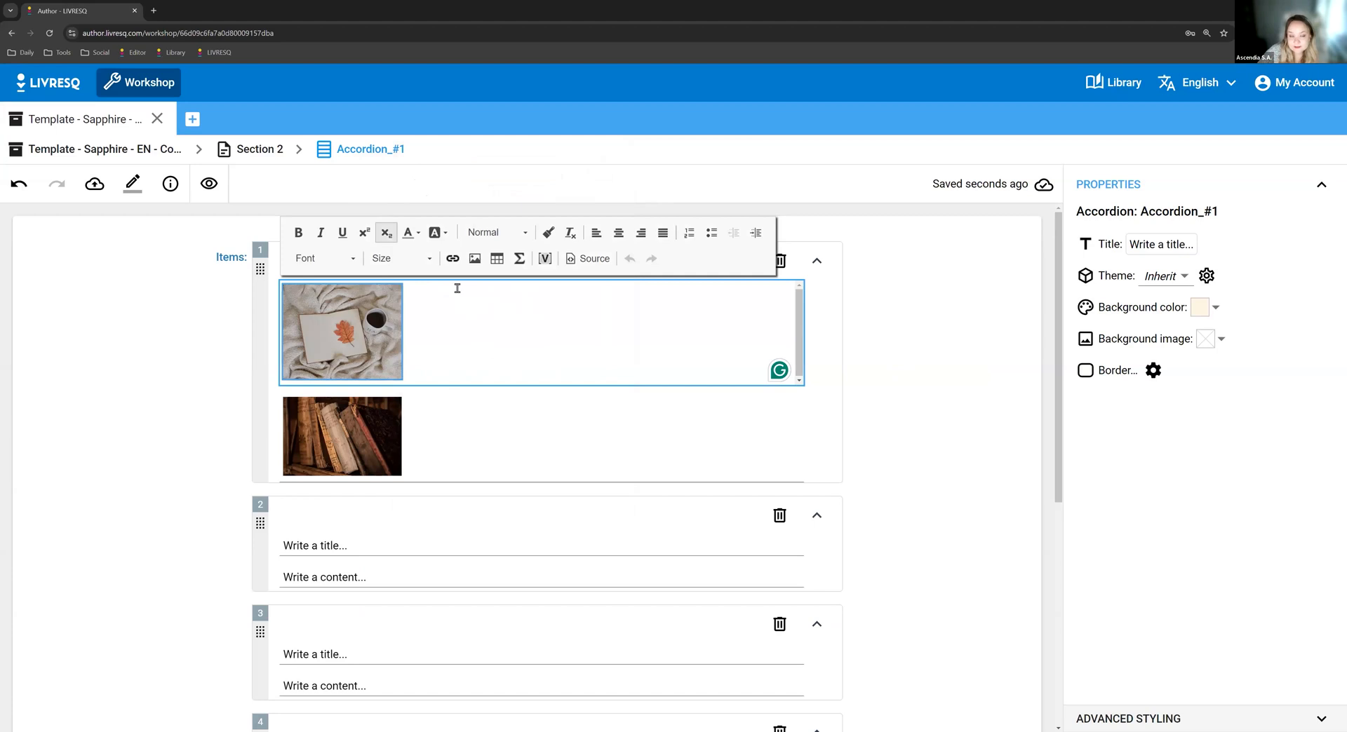
# Return to Section 2 and bring up the text formatting options for the paragraph under "Vestibulum posuere elit".
pyautogui.click(250, 154)
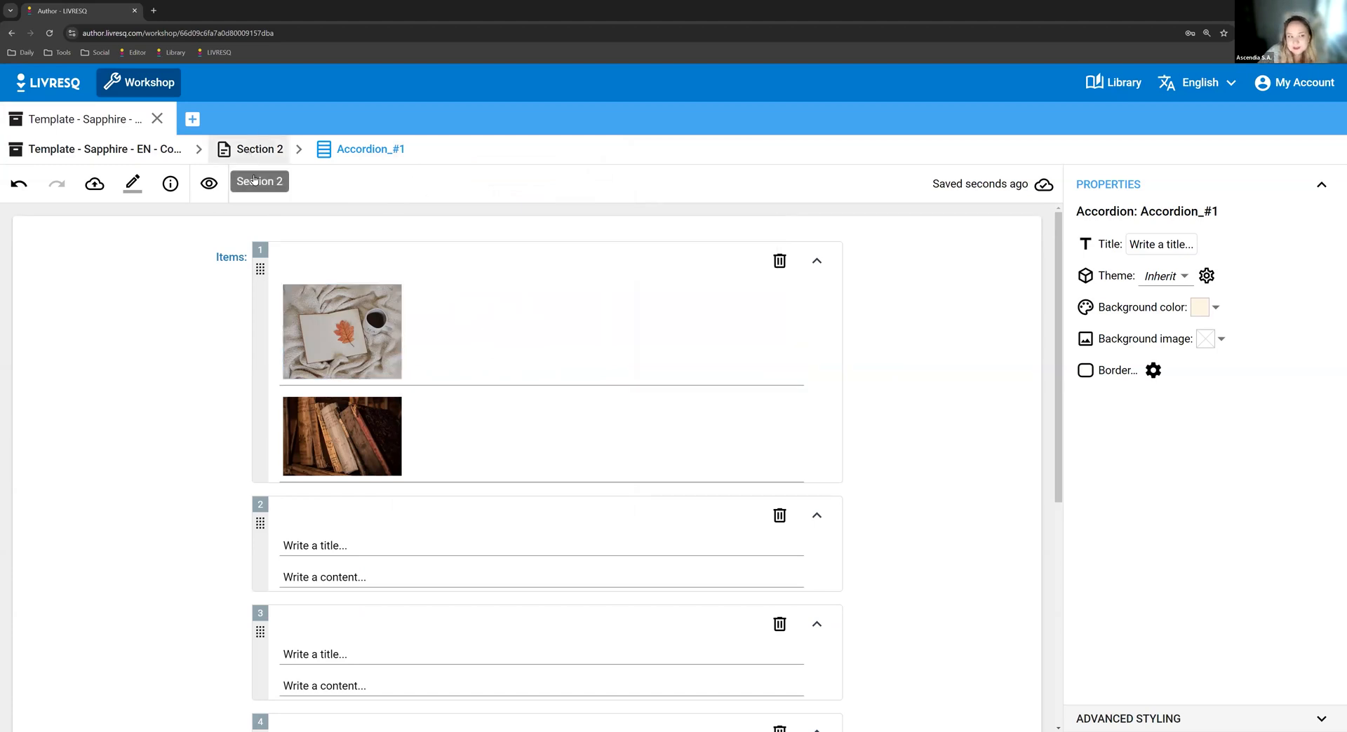
pyautogui.scroll(2, 459, 451)
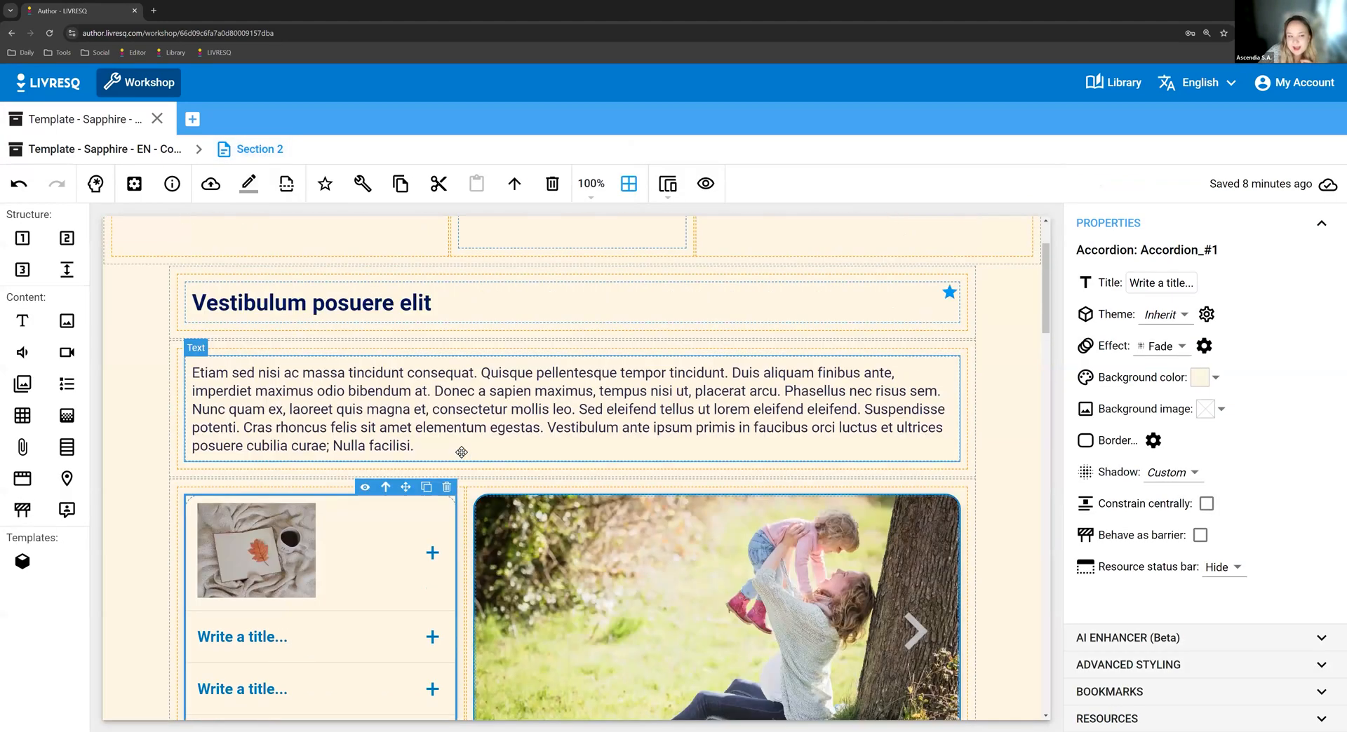
pyautogui.click(430, 418)
pyautogui.click(400, 393)
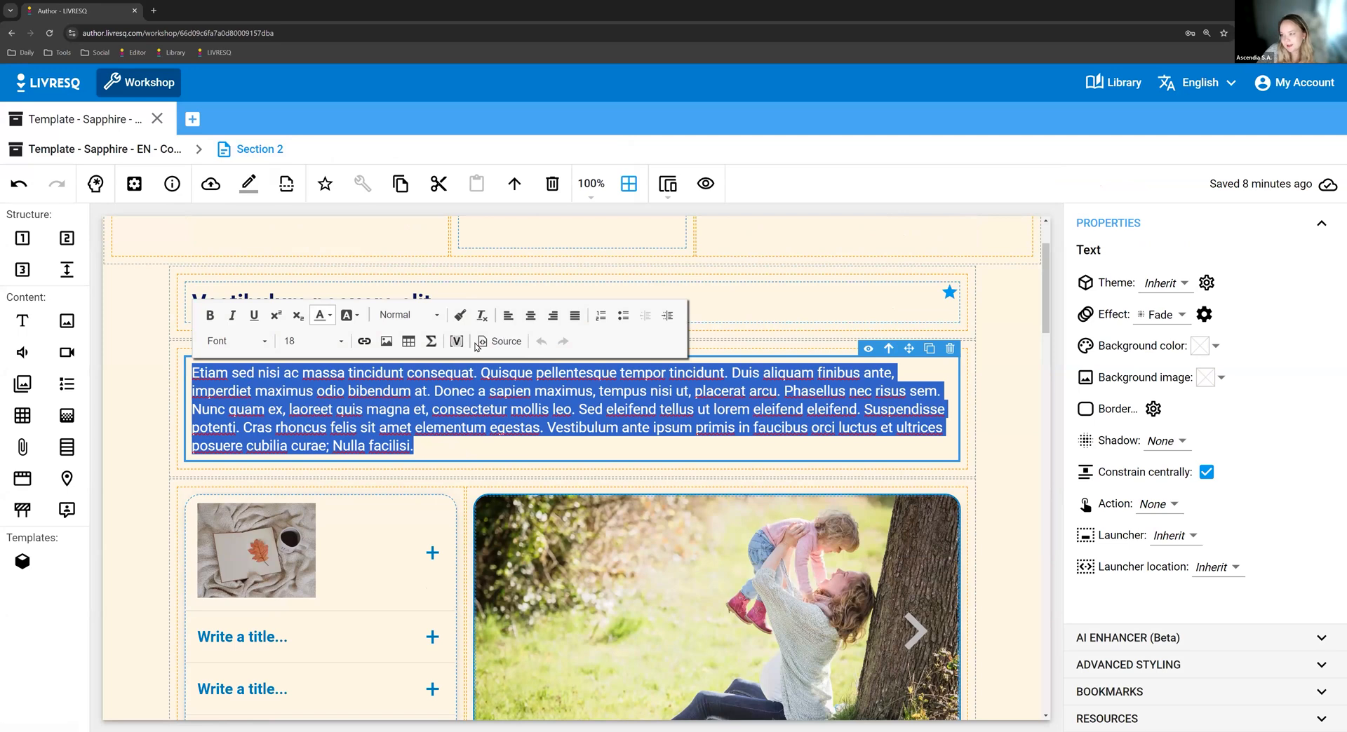
pyautogui.click(939, 499)
# Insert a video element directly above the heading "Nam risus diam, vestibulum ac nisi et".
pyautogui.scroll(-4, 428, 477)
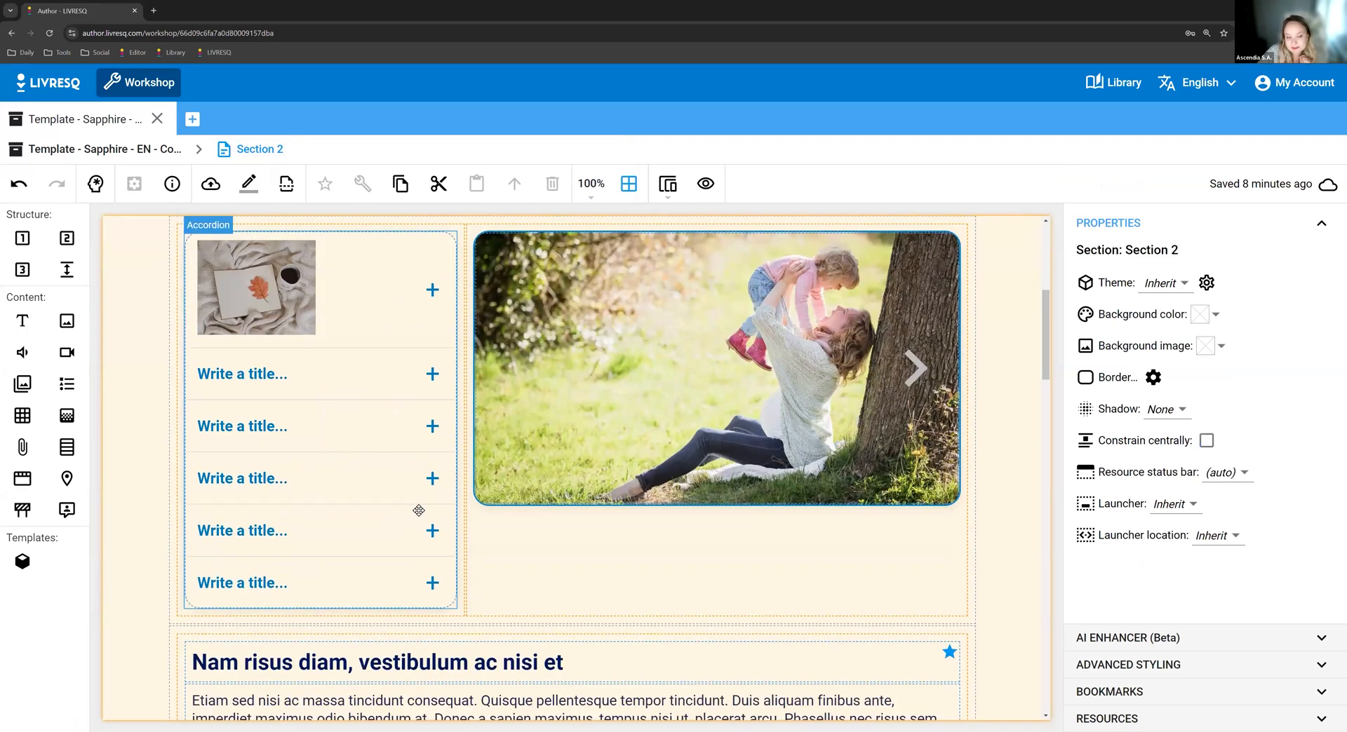
pyautogui.scroll(-2, 421, 512)
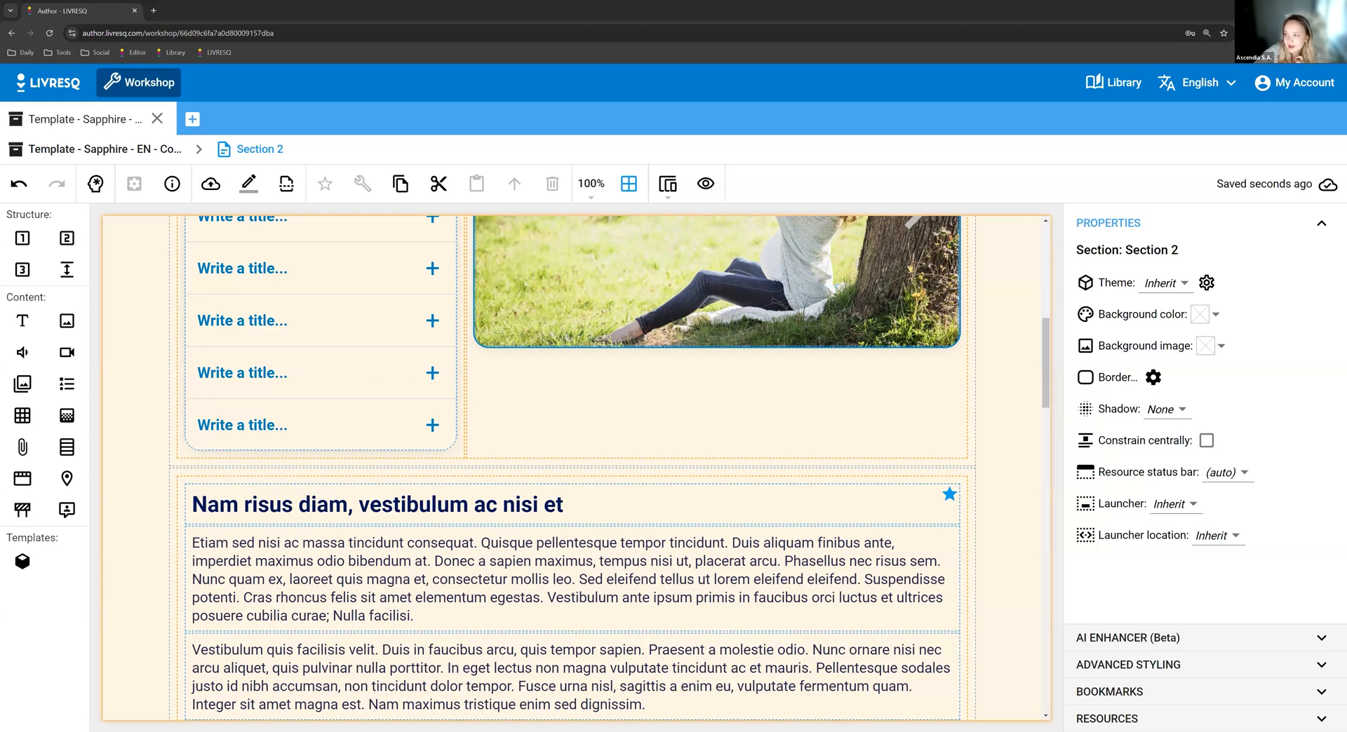
pyautogui.scroll(-4, 295, 495)
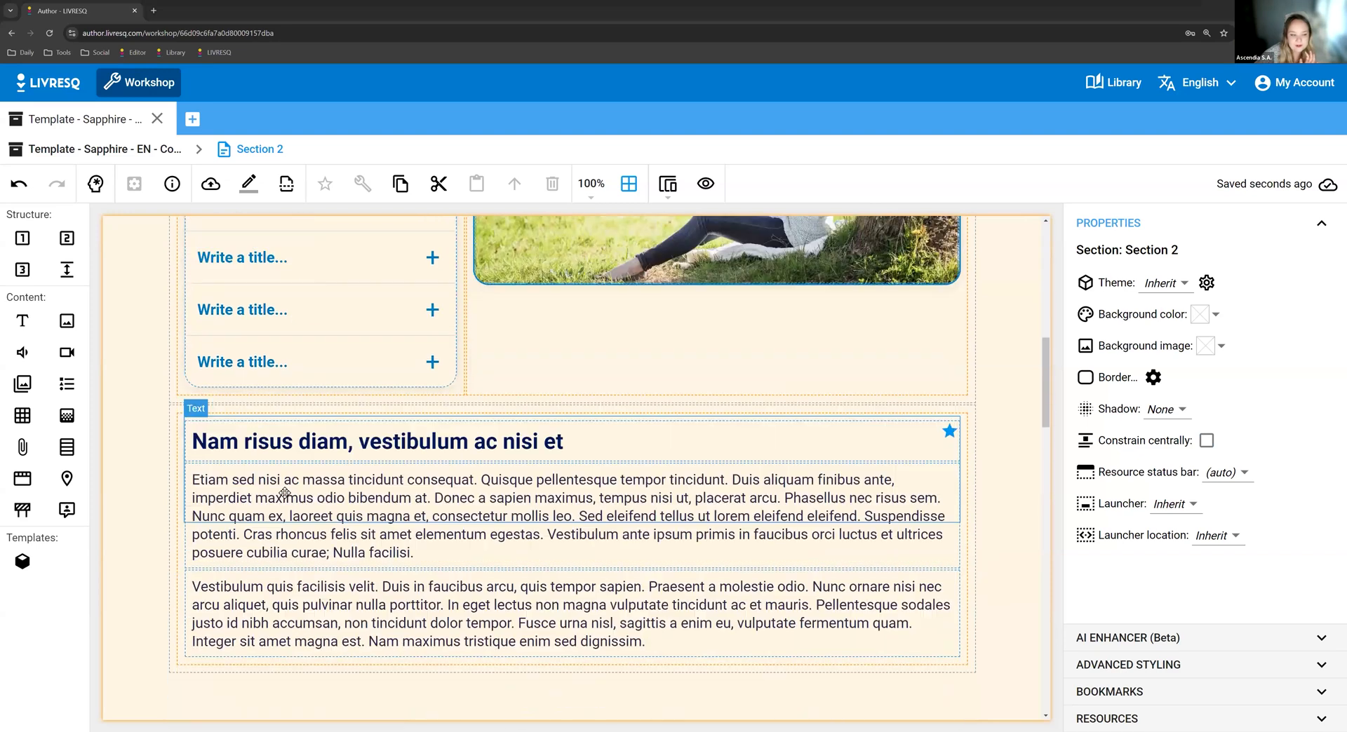
pyautogui.scroll(2, 256, 469)
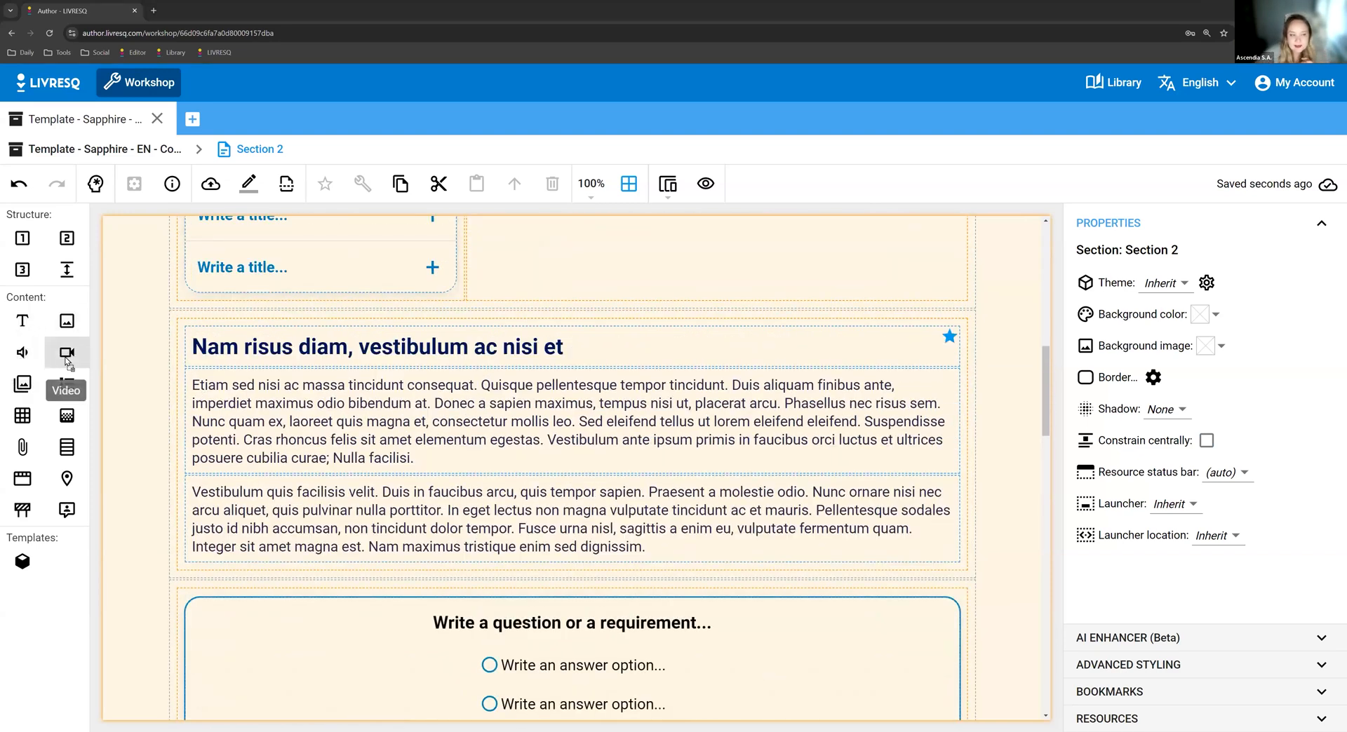
pyautogui.moveTo(66, 359); pyautogui.dragTo(559, 346)
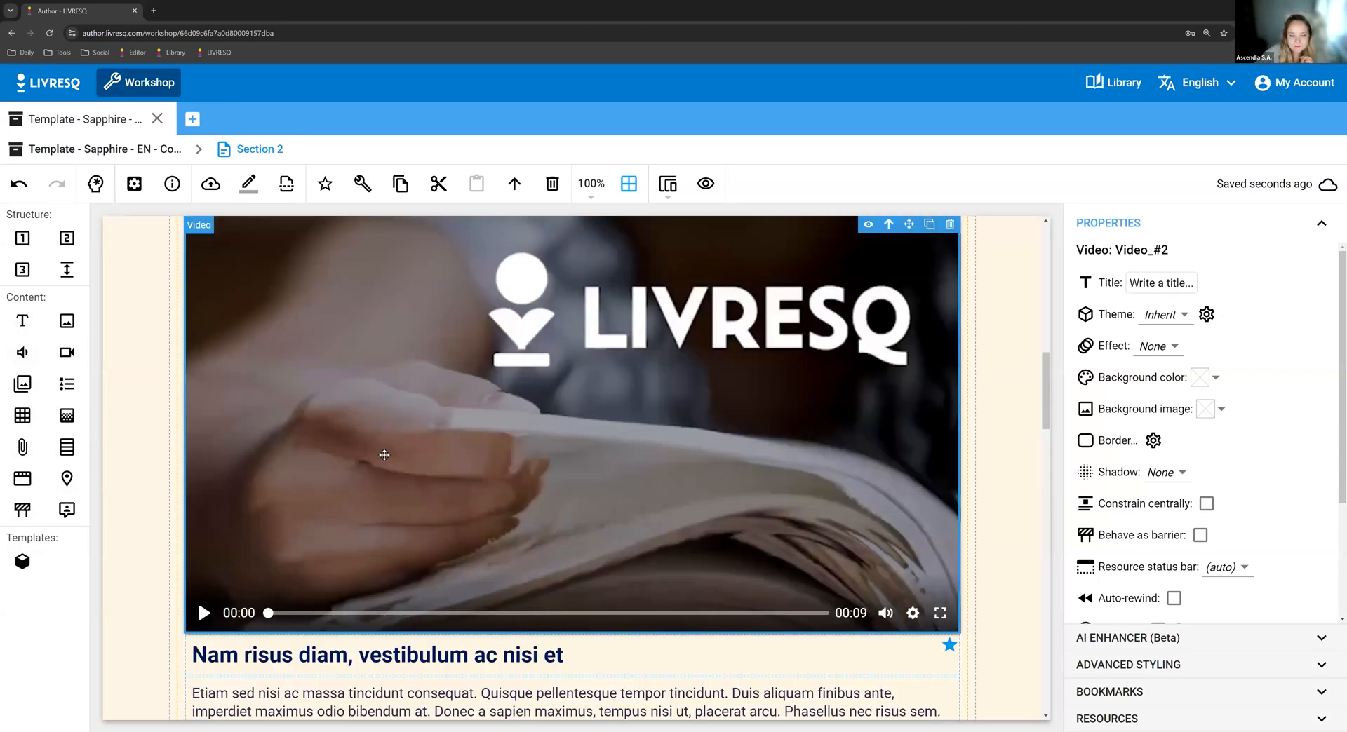
pyautogui.doubleClick(450, 413)
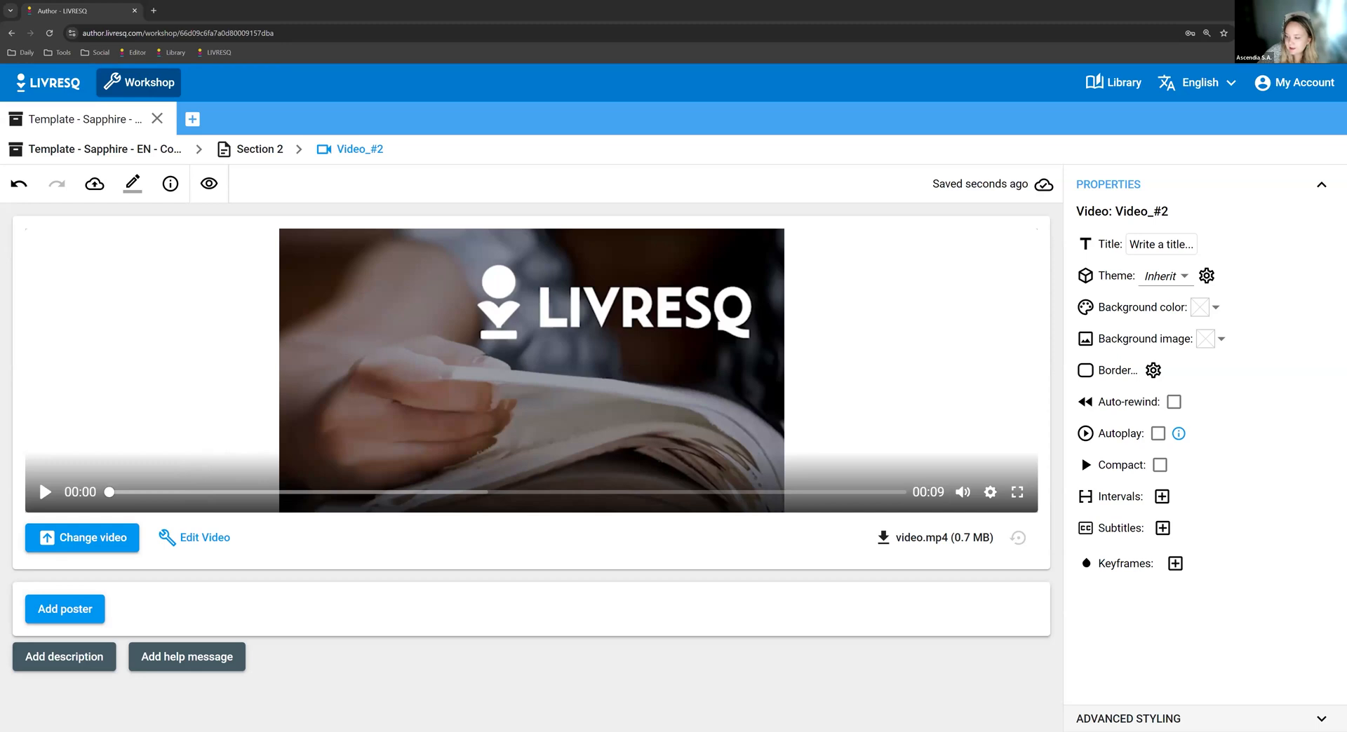
pyautogui.click(117, 548)
pyautogui.write('https://www.youtube.com/watch?v=hiYtbzANsFA&pp=ygUHbGl2cmVzcQ%3D%3D')
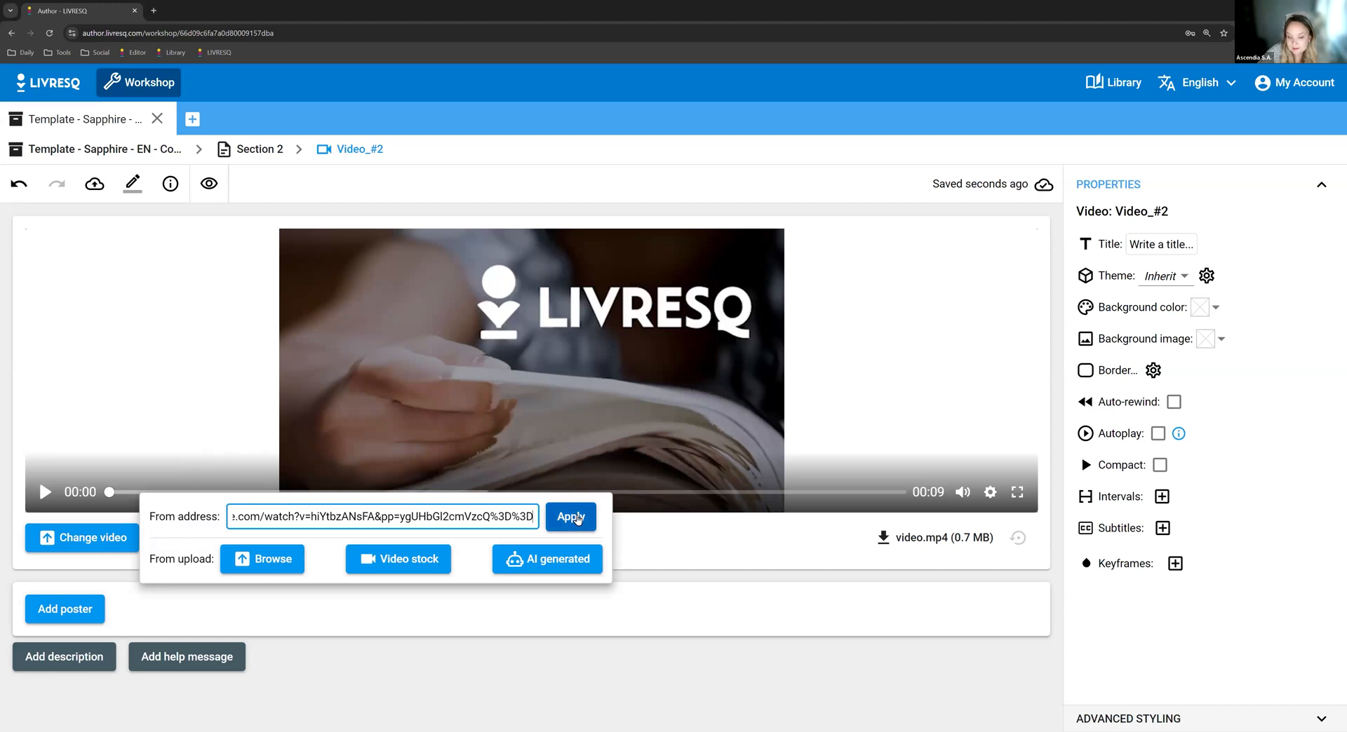
pyautogui.click(574, 518)
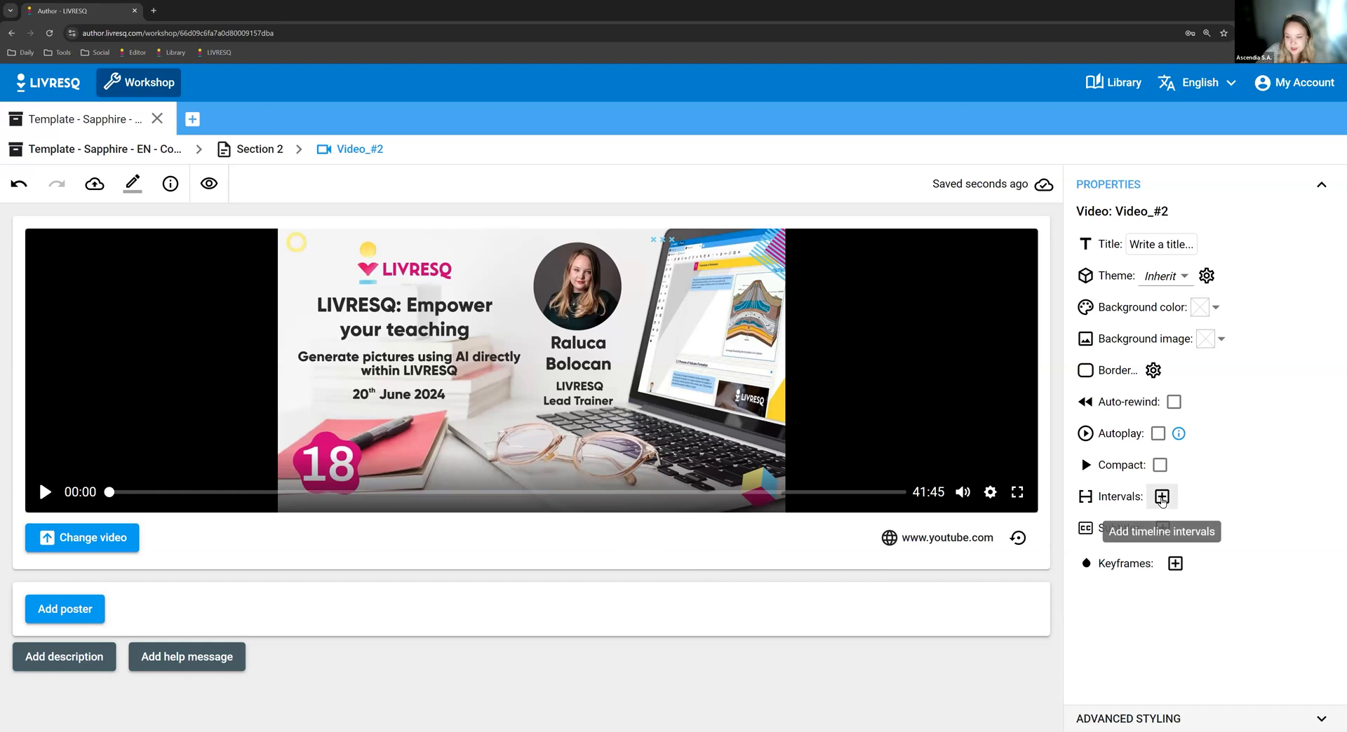
# Add a timeline interval to the video, setting its start minutes to 5 and its end minutes to 10.
pyautogui.click(1162, 498)
pyautogui.click(1151, 498)
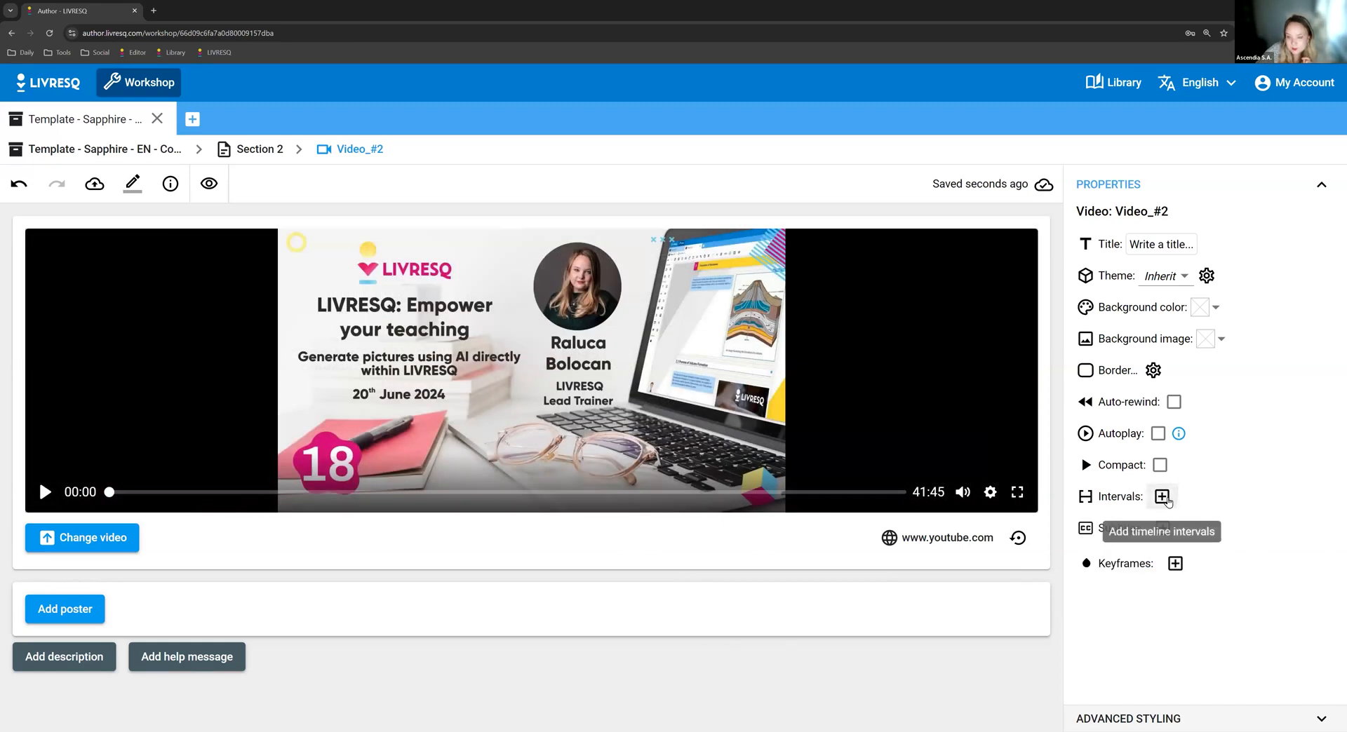
pyautogui.click(1162, 497)
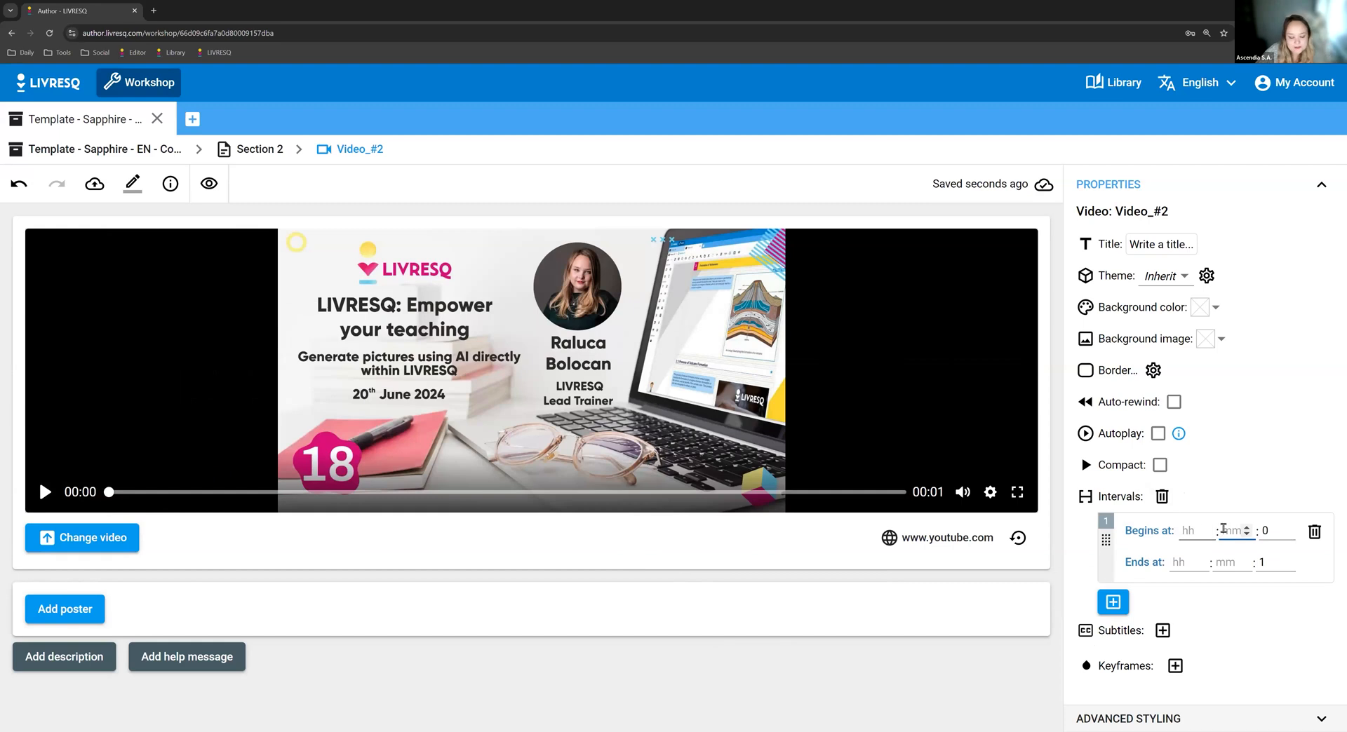
pyautogui.click(1223, 531)
pyautogui.write('5')
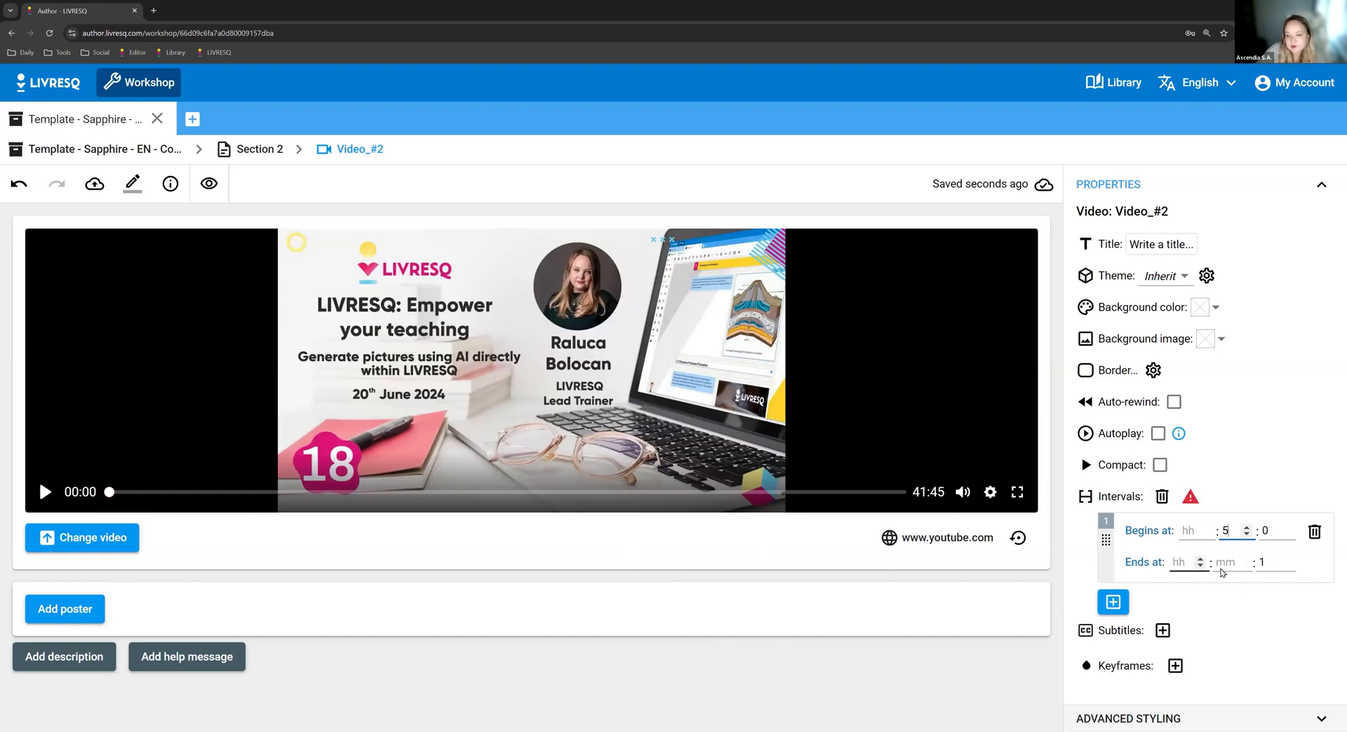
pyautogui.click(1228, 565)
pyautogui.write('10')
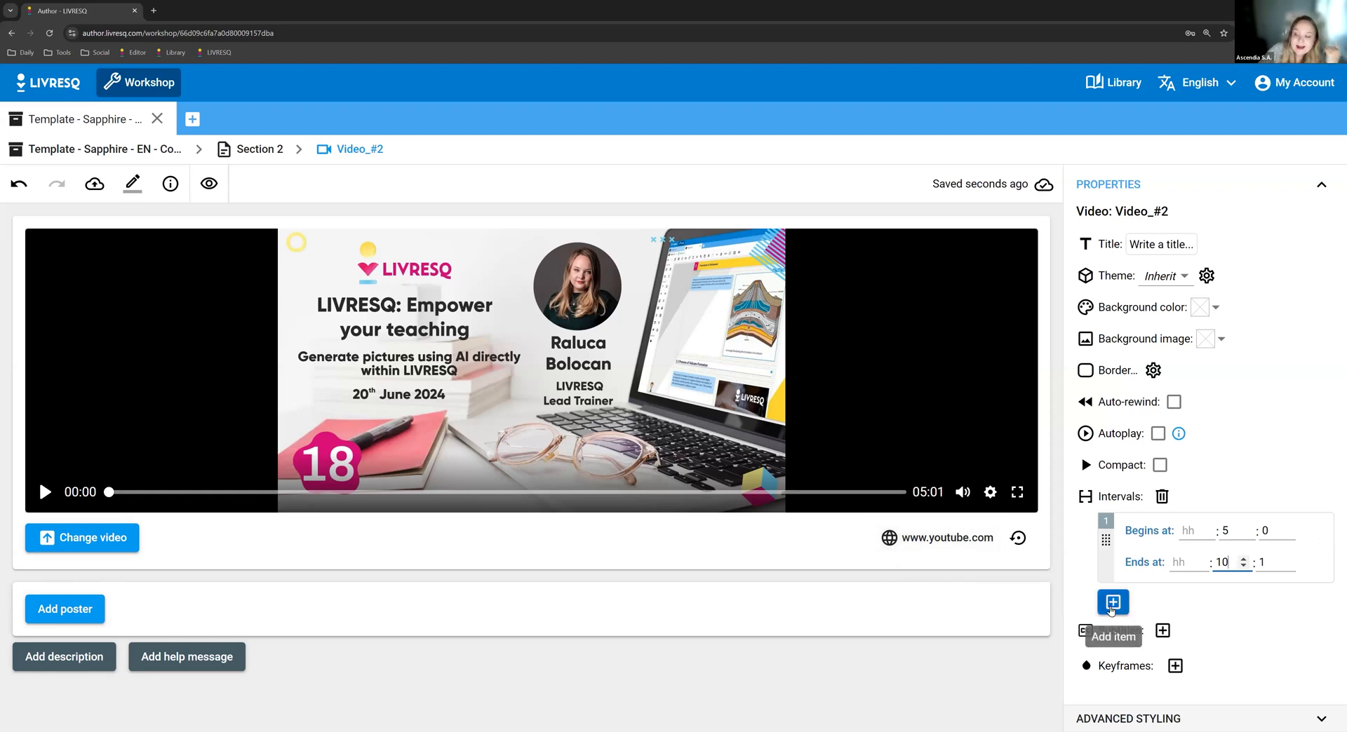
# Add a second timeline interval to the video, with start minutes 20 and end minutes 27.
pyautogui.click(1112, 604)
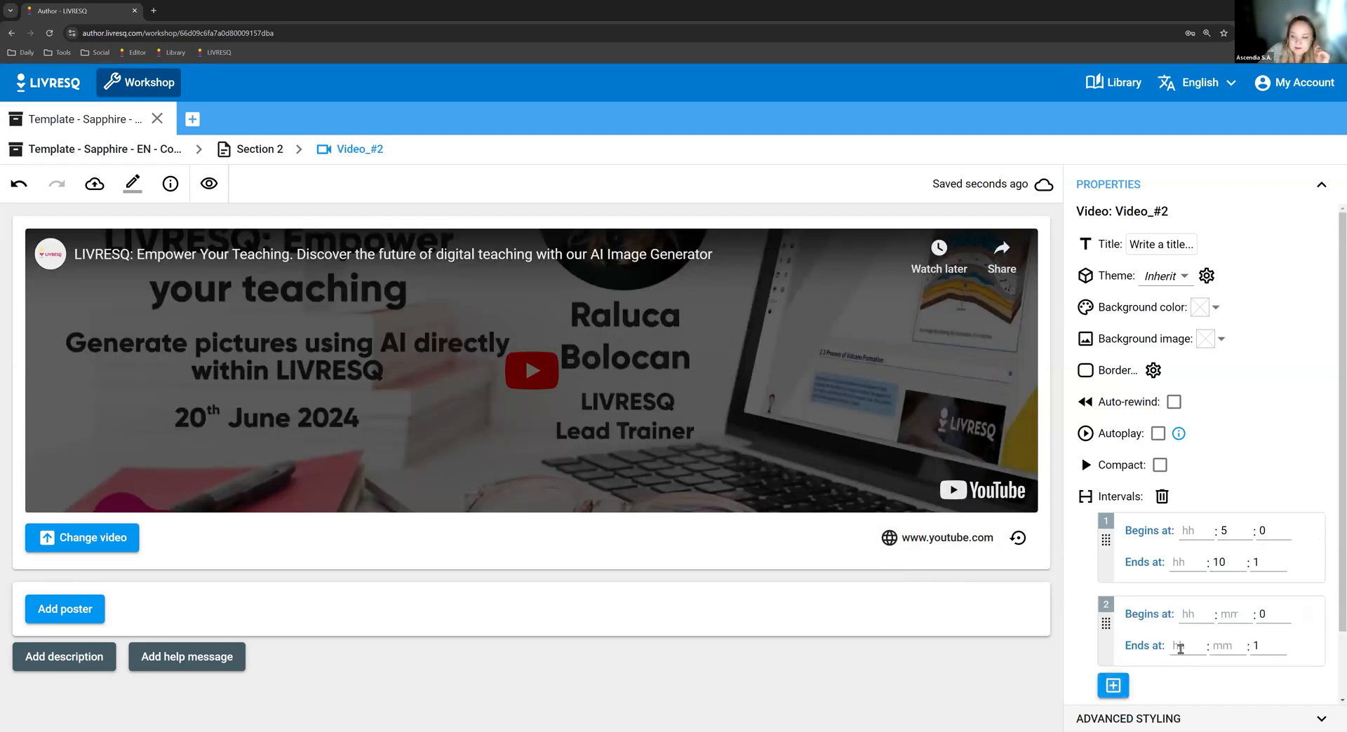
pyautogui.click(1233, 616)
pyautogui.write('20')
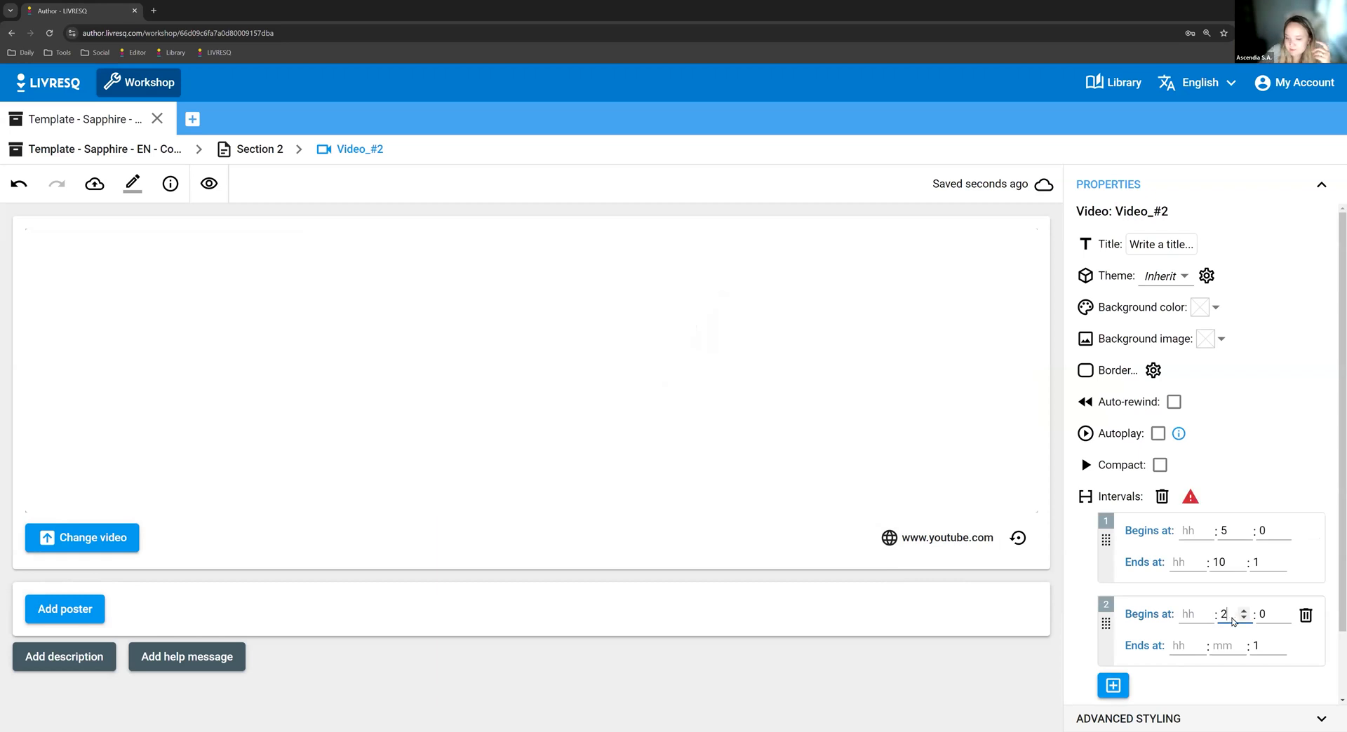
pyautogui.click(1223, 646)
pyautogui.write('0')
pyautogui.press('BackSpace')
pyautogui.write('27')
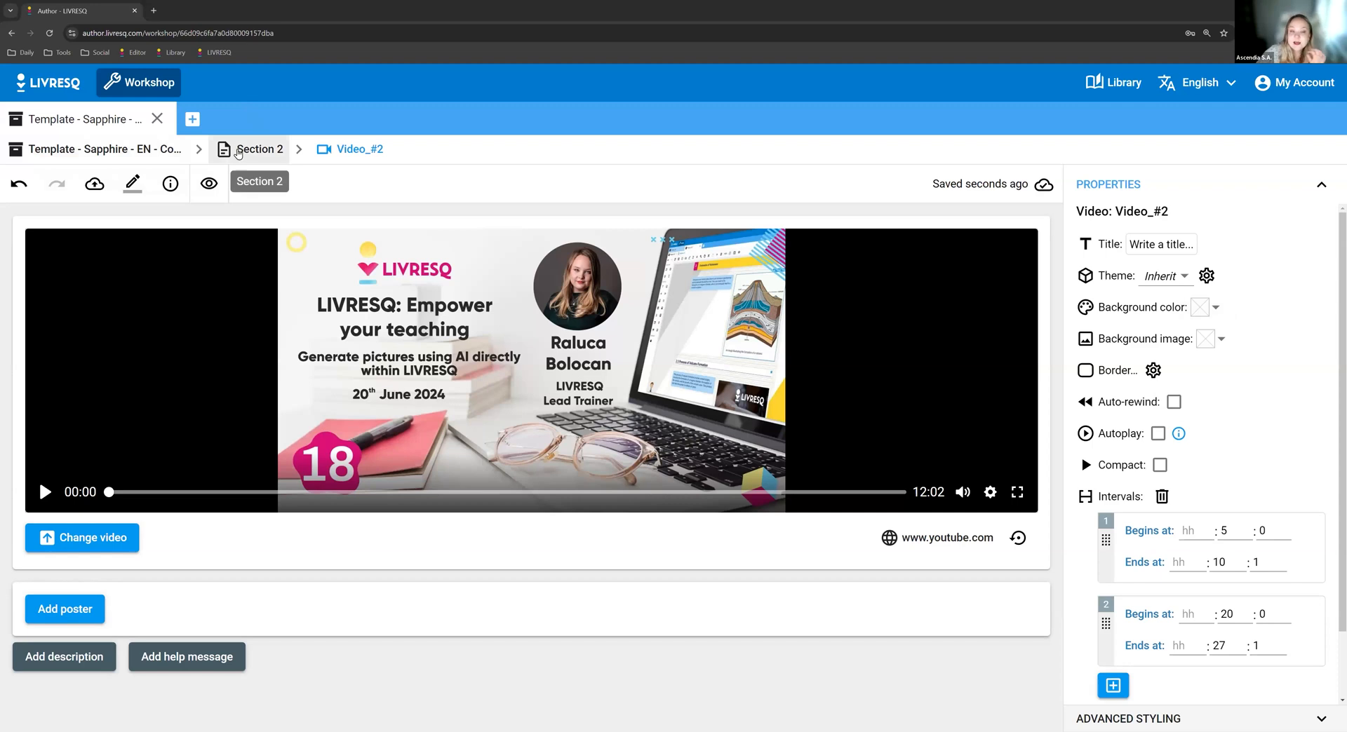
# Return to Section 2 and insert an image element directly above the paragraph under "Vestibulum posuere elit".
pyautogui.click(242, 144)
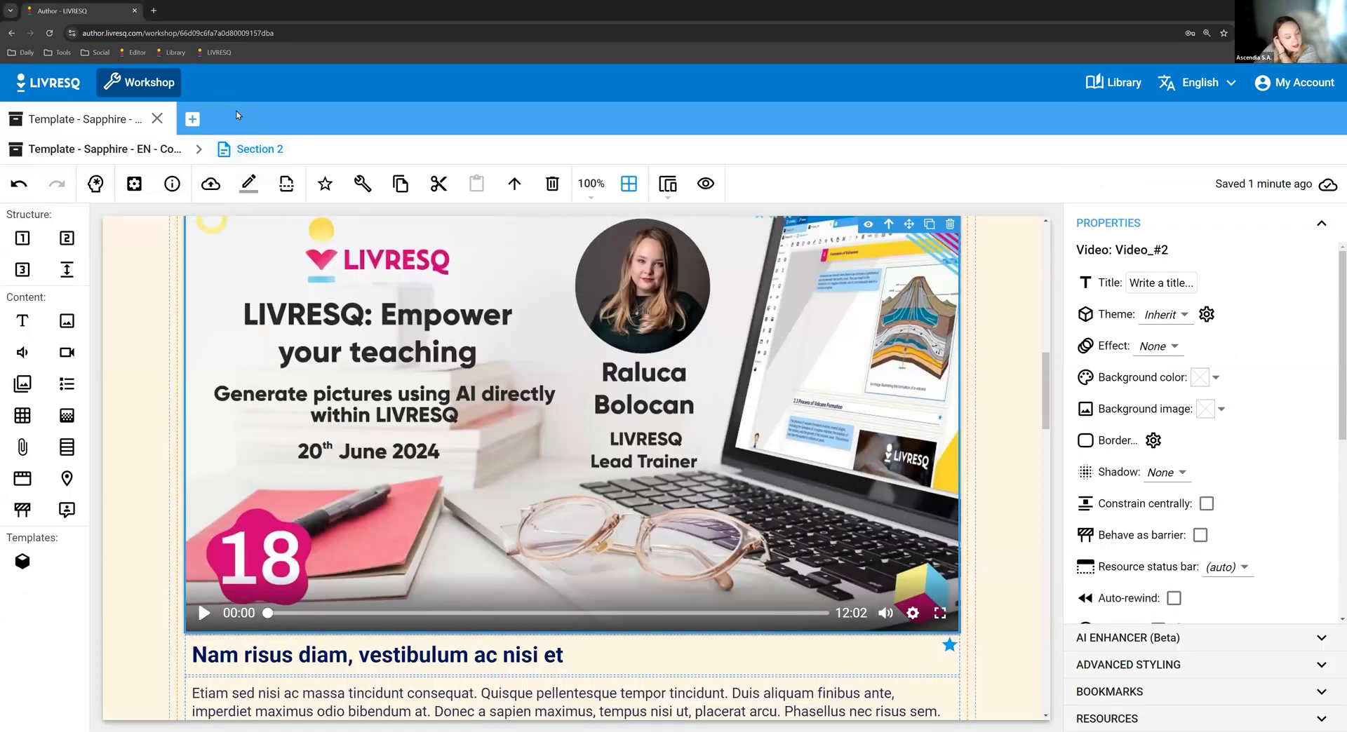
pyautogui.scroll(-5, 371, 442)
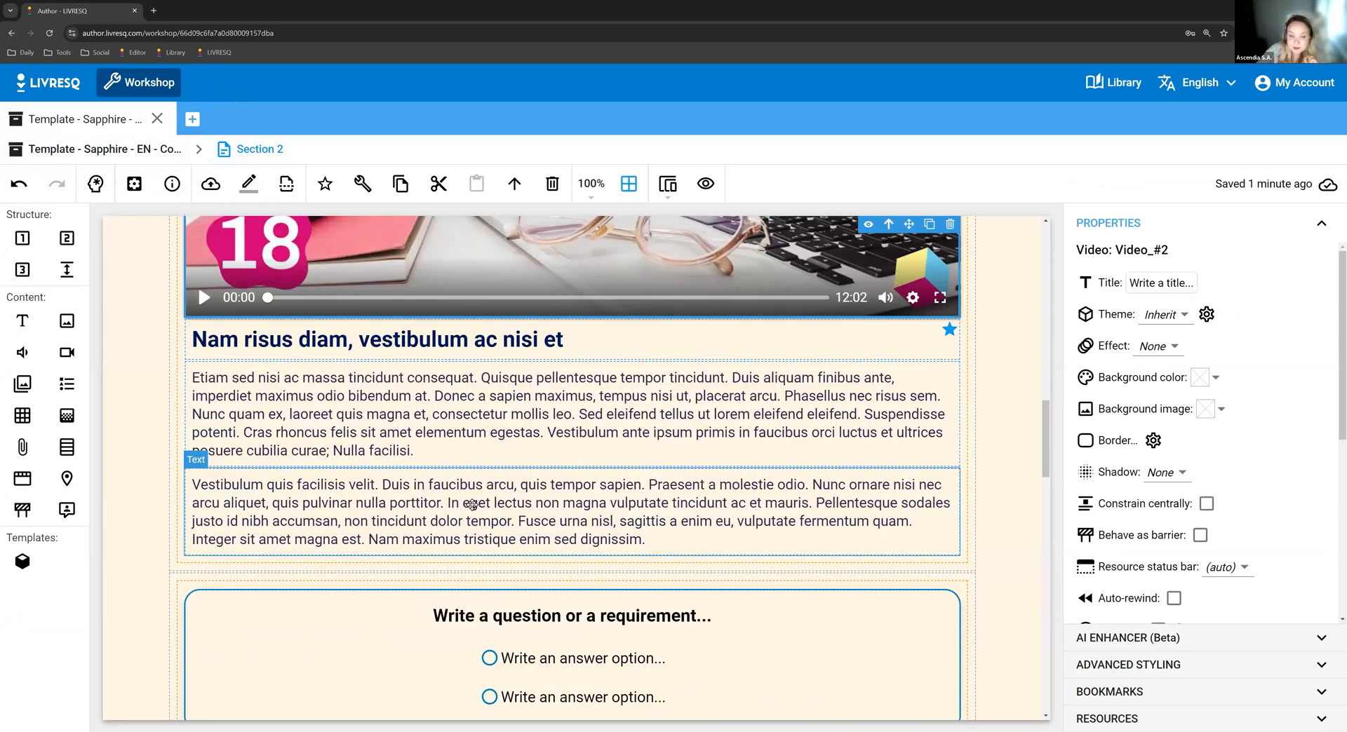
pyautogui.scroll(-2, 470, 505)
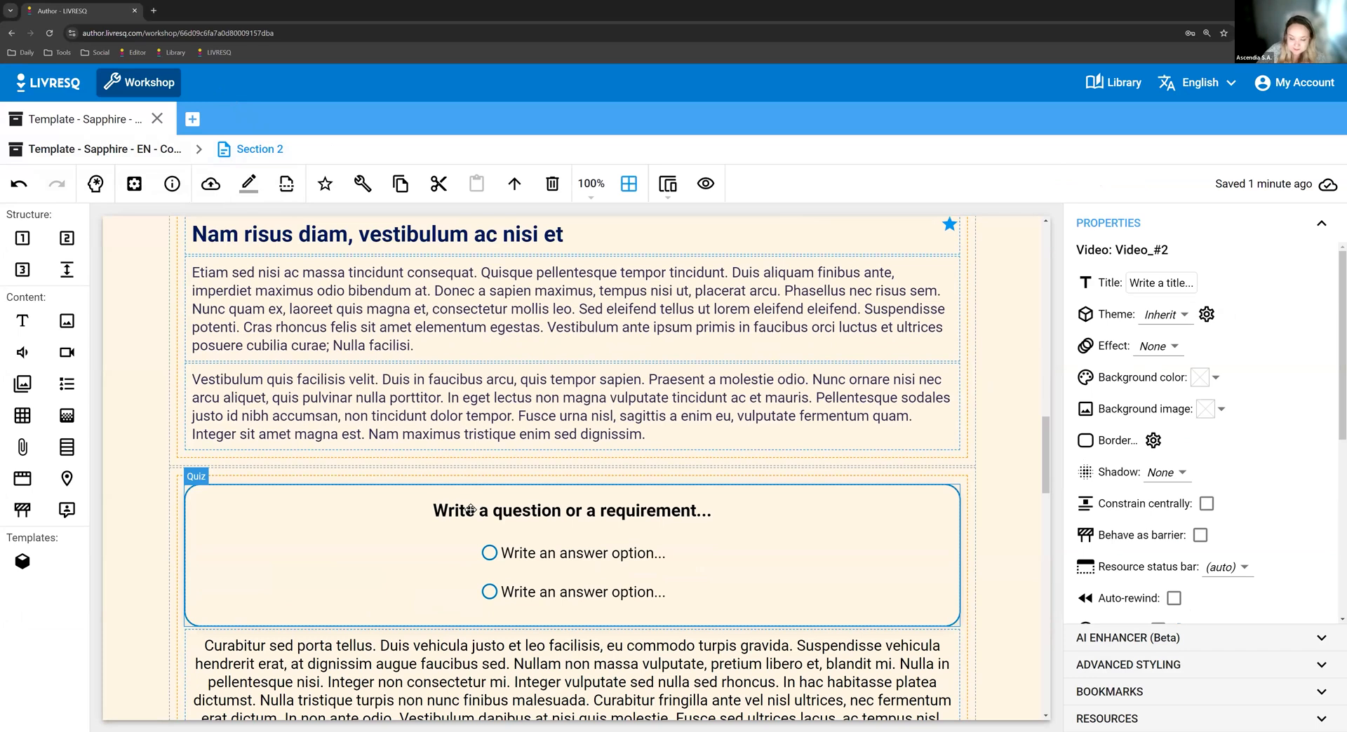
pyautogui.scroll(4, 505, 594)
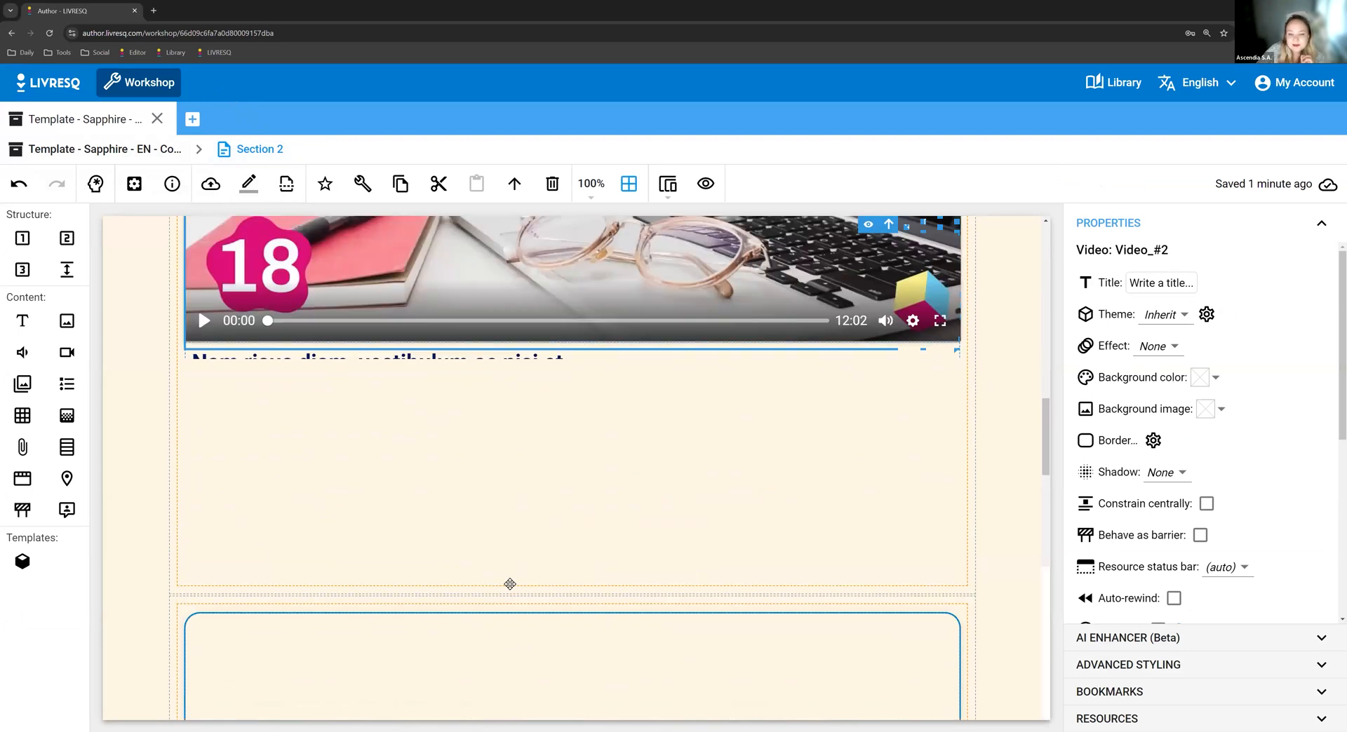
pyautogui.scroll(15, 505, 593)
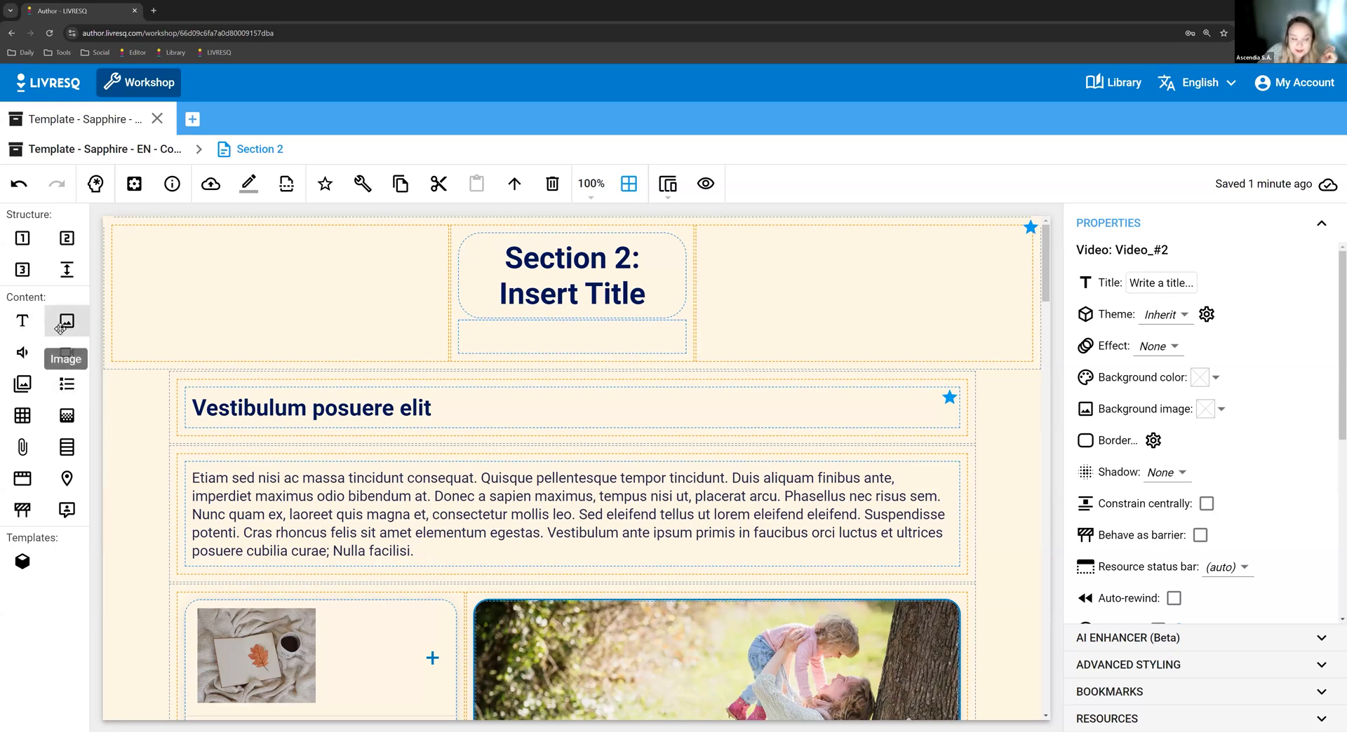
pyautogui.moveTo(62, 326); pyautogui.dragTo(275, 475)
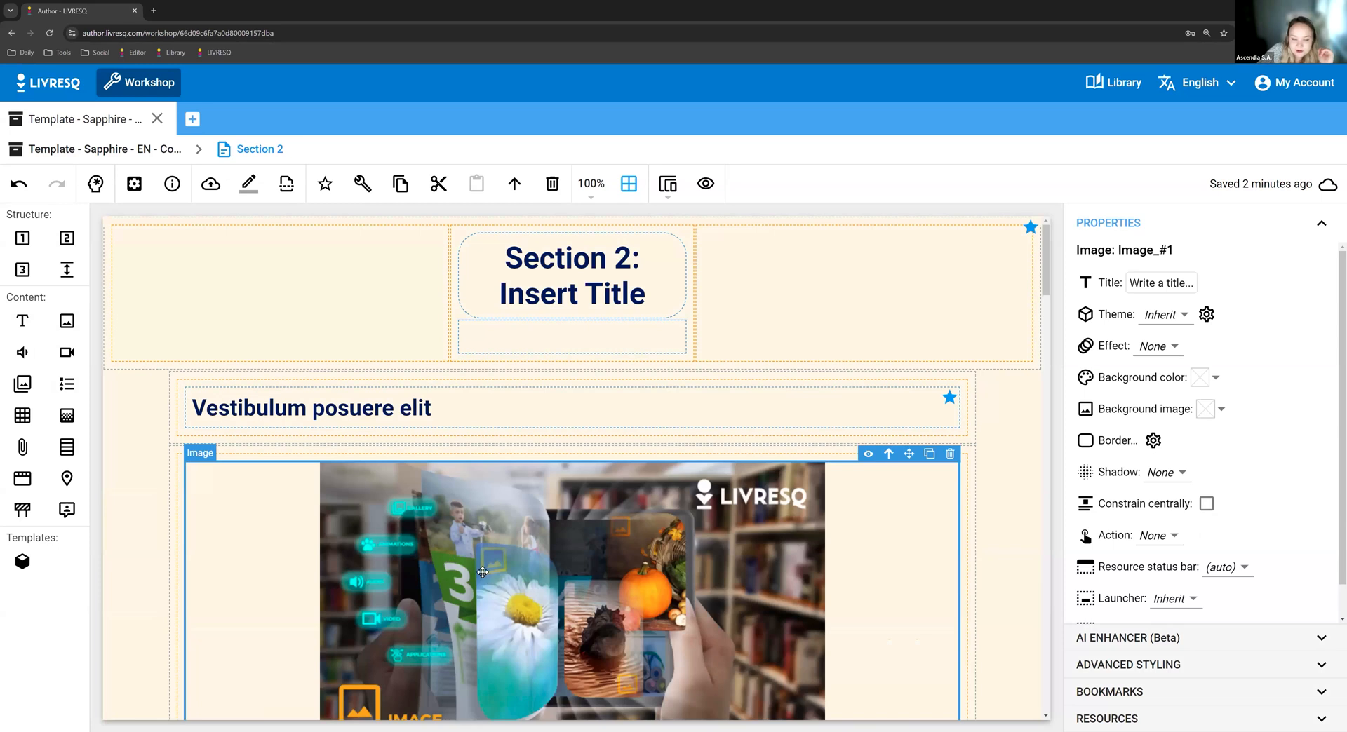
# Replace the new image's default picture with the "book" stock photo of an open book on a beach, in medium size (640 x 427).
pyautogui.scroll(-2, 479, 557)
pyautogui.scroll(-1, 477, 550)
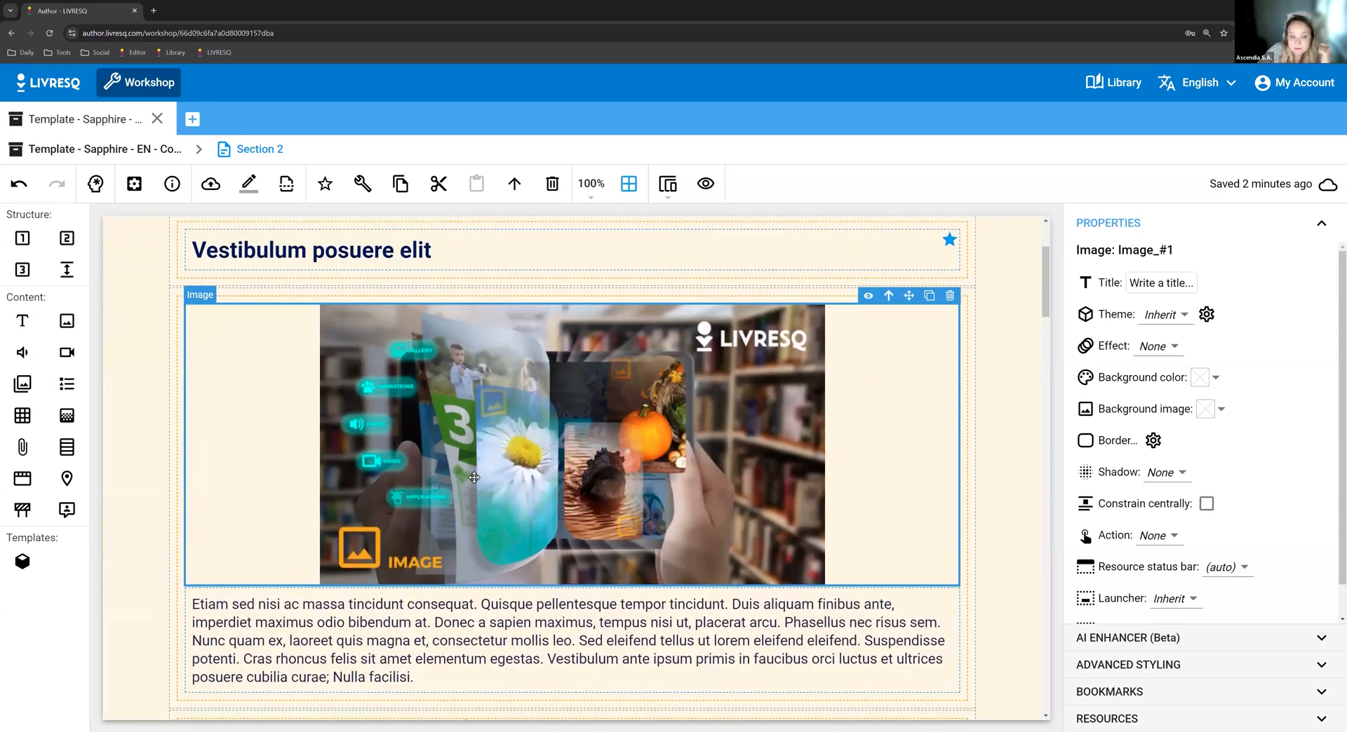
pyautogui.doubleClick(474, 477)
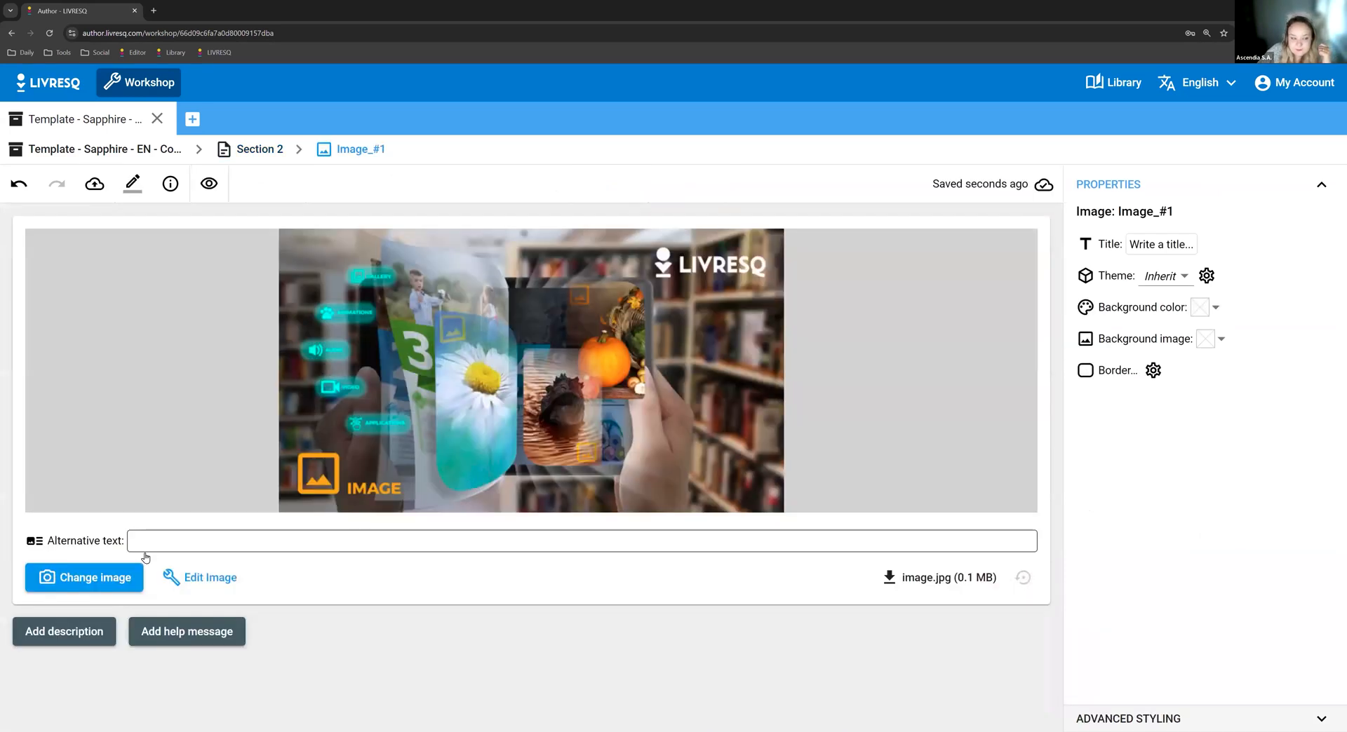
pyautogui.click(97, 585)
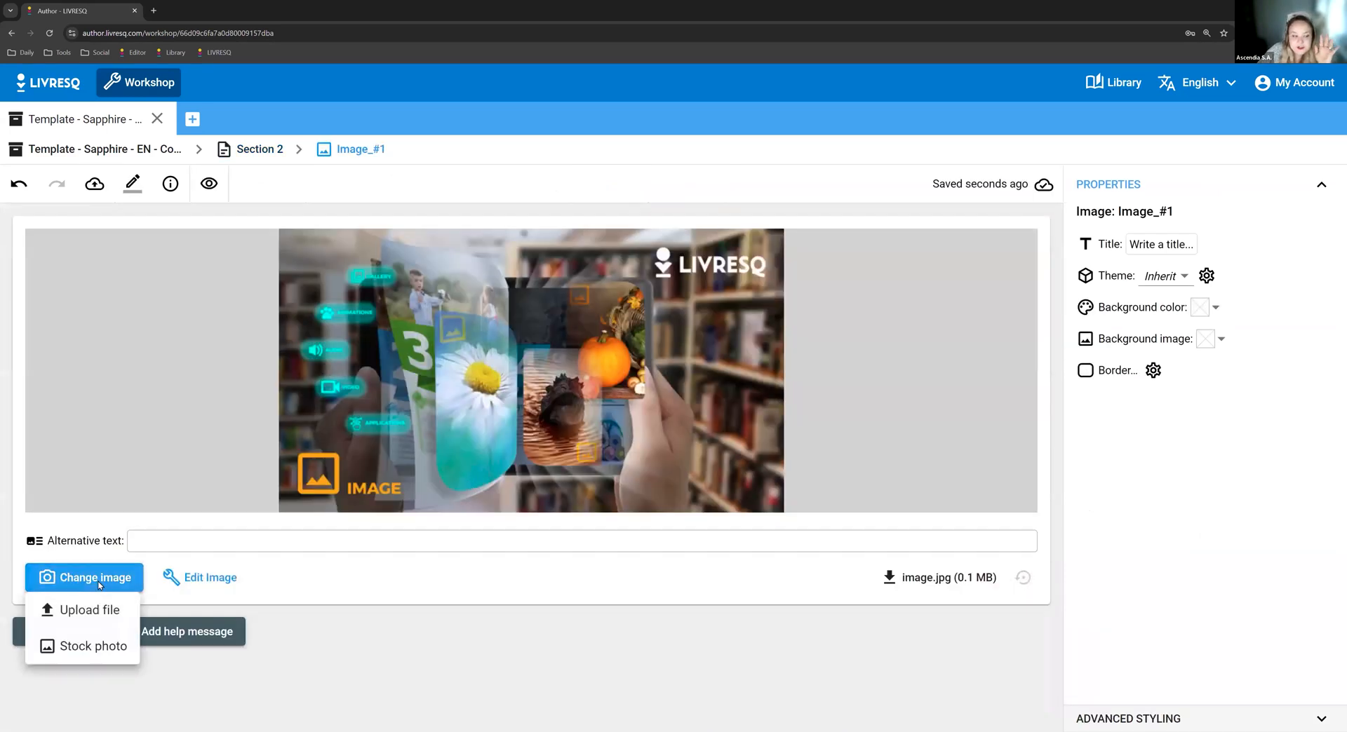
pyautogui.click(102, 646)
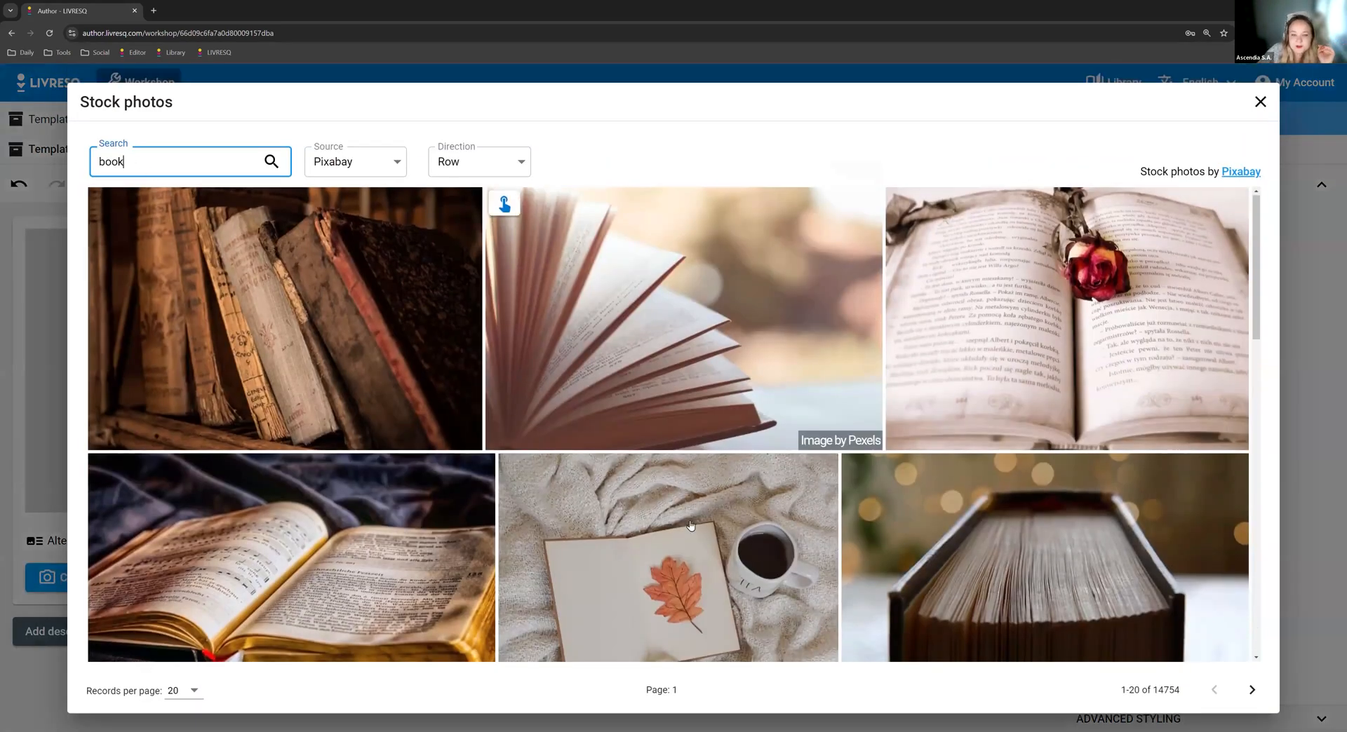
pyautogui.scroll(-1, 666, 526)
pyautogui.scroll(-10, 621, 510)
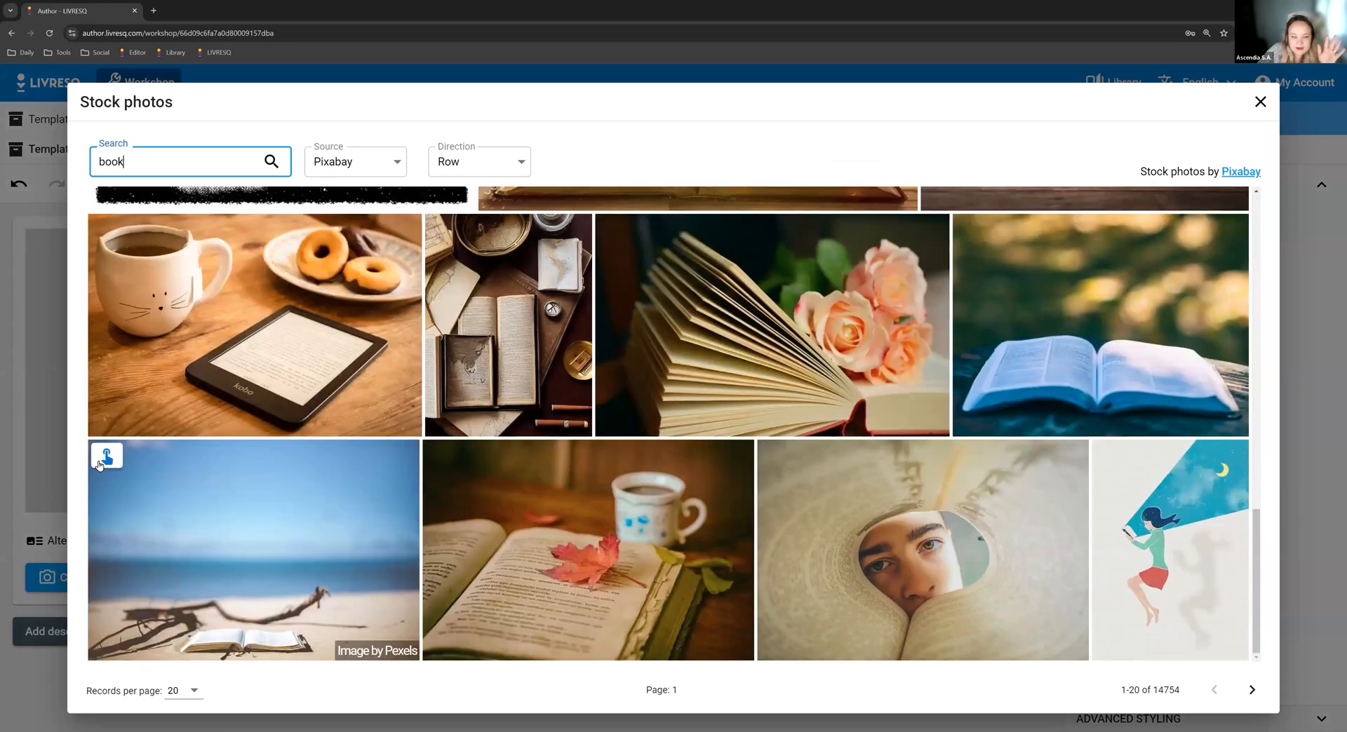
pyautogui.click(100, 463)
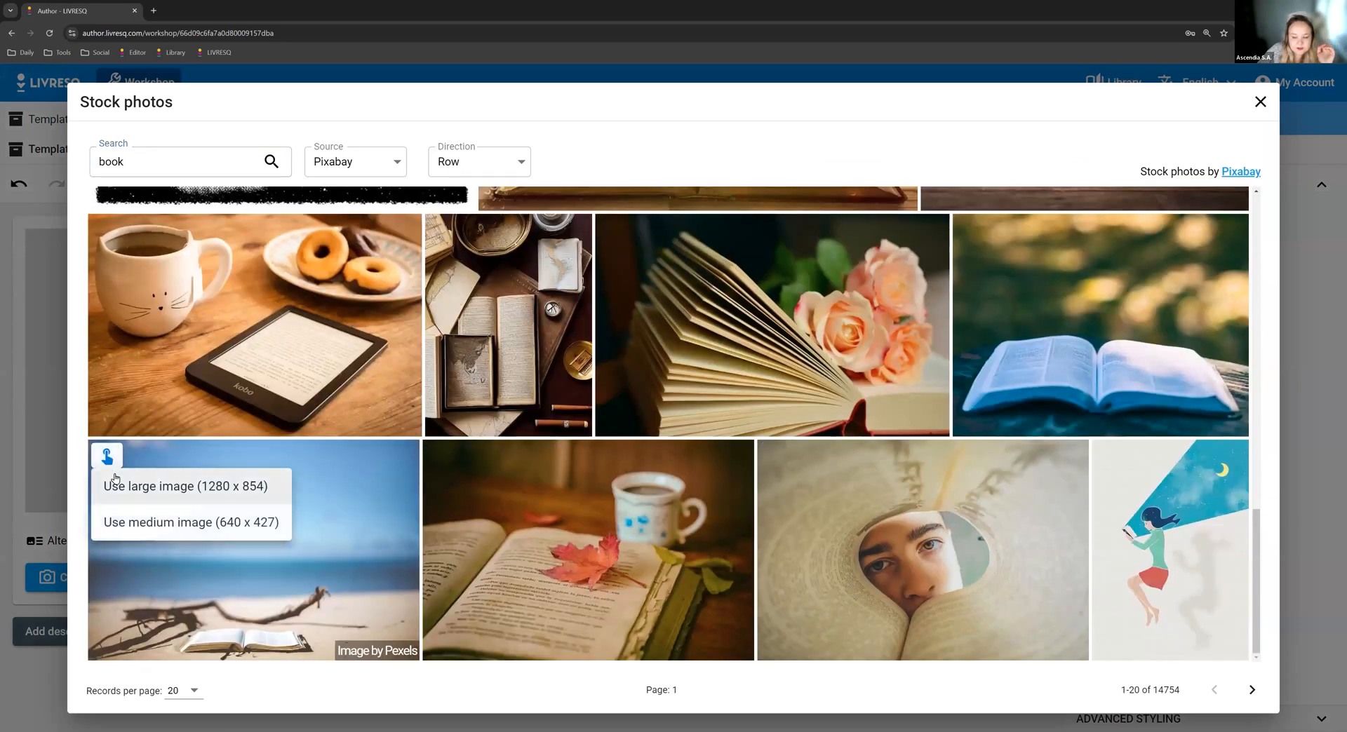
pyautogui.click(167, 535)
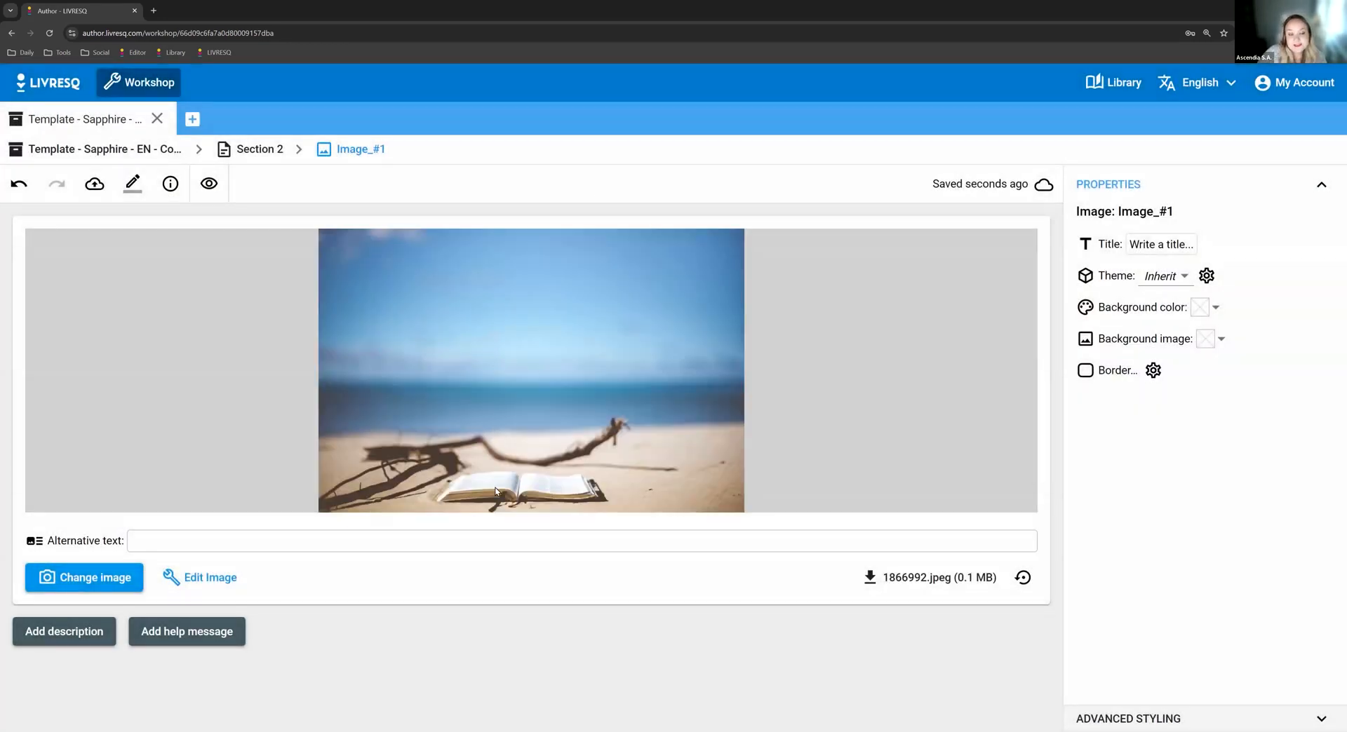
# Open the beach photo for image editing and flip it along the X axis.
pyautogui.click(214, 583)
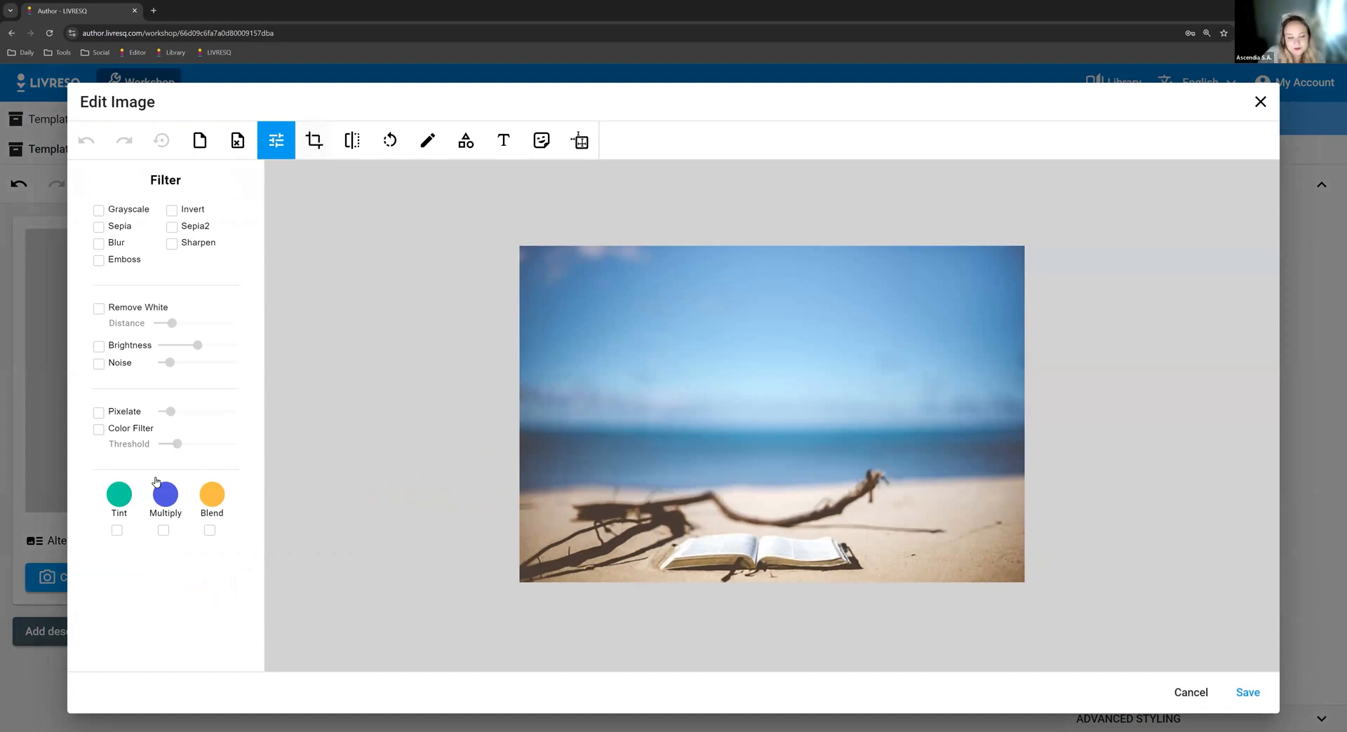
pyautogui.click(316, 143)
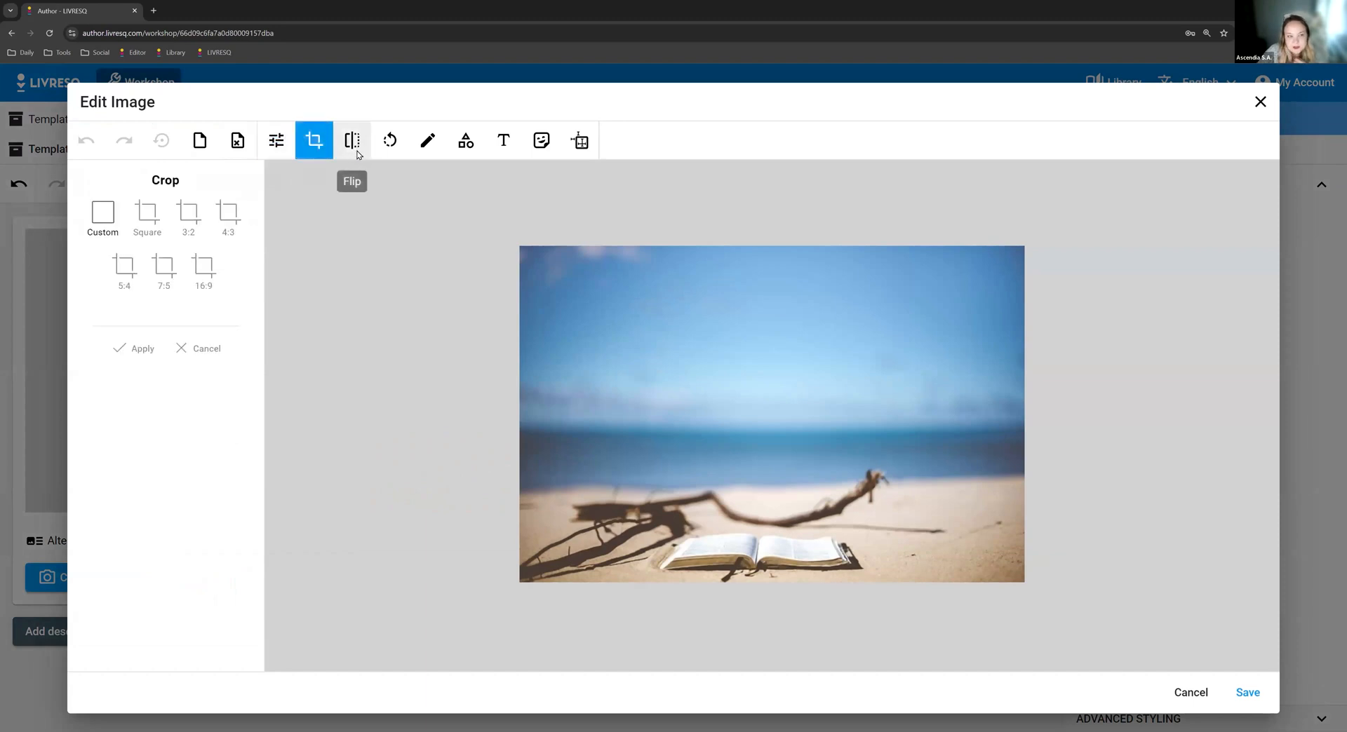
pyautogui.click(356, 151)
pyautogui.click(142, 216)
pyautogui.click(141, 217)
pyautogui.click(141, 217)
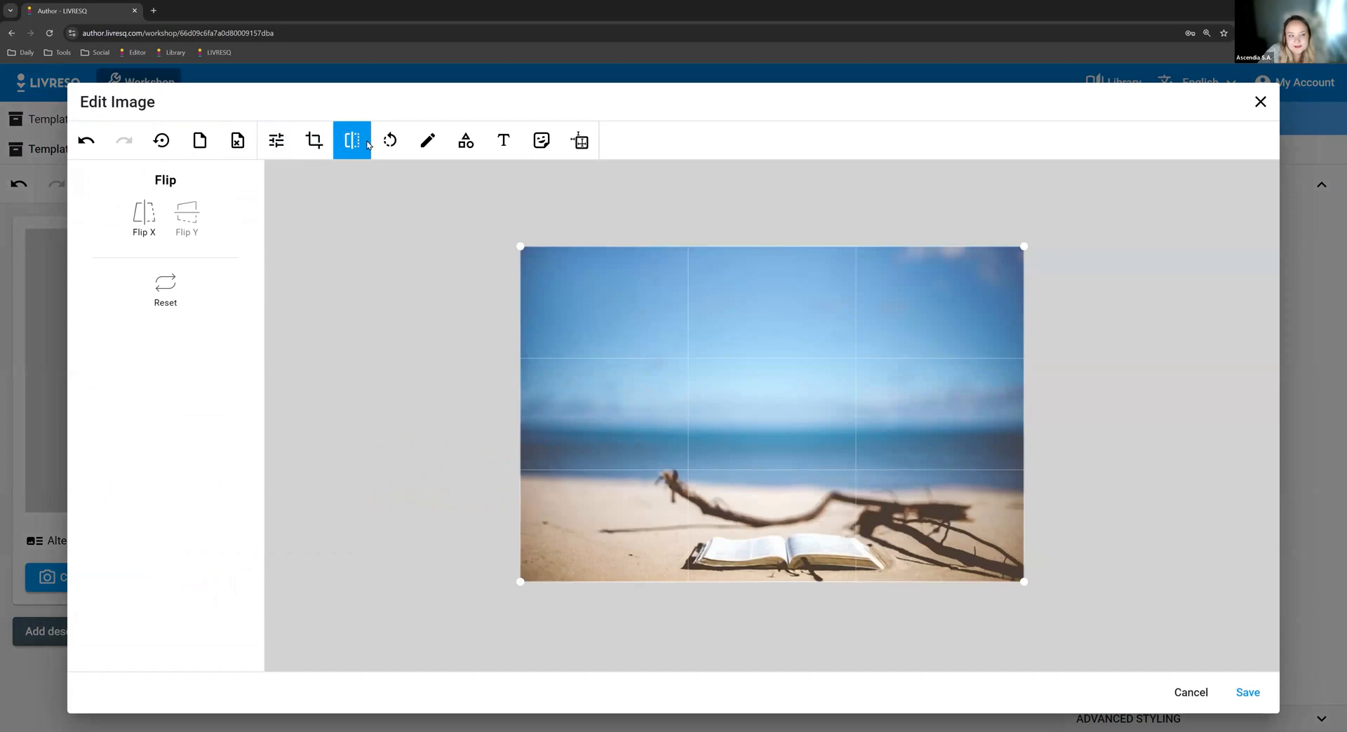
# Look through the image editor's Rotate, Draw, Shape and Stickers options.
pyautogui.click(391, 150)
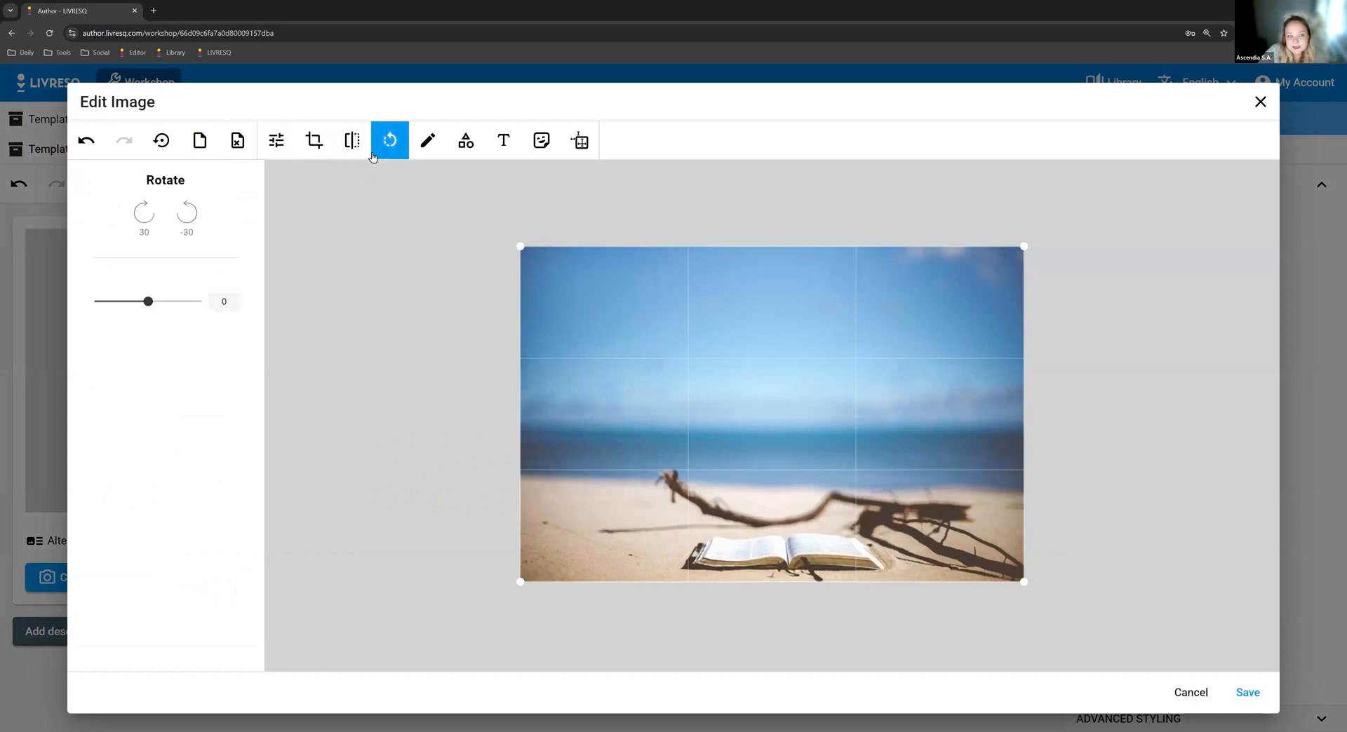
pyautogui.click(419, 142)
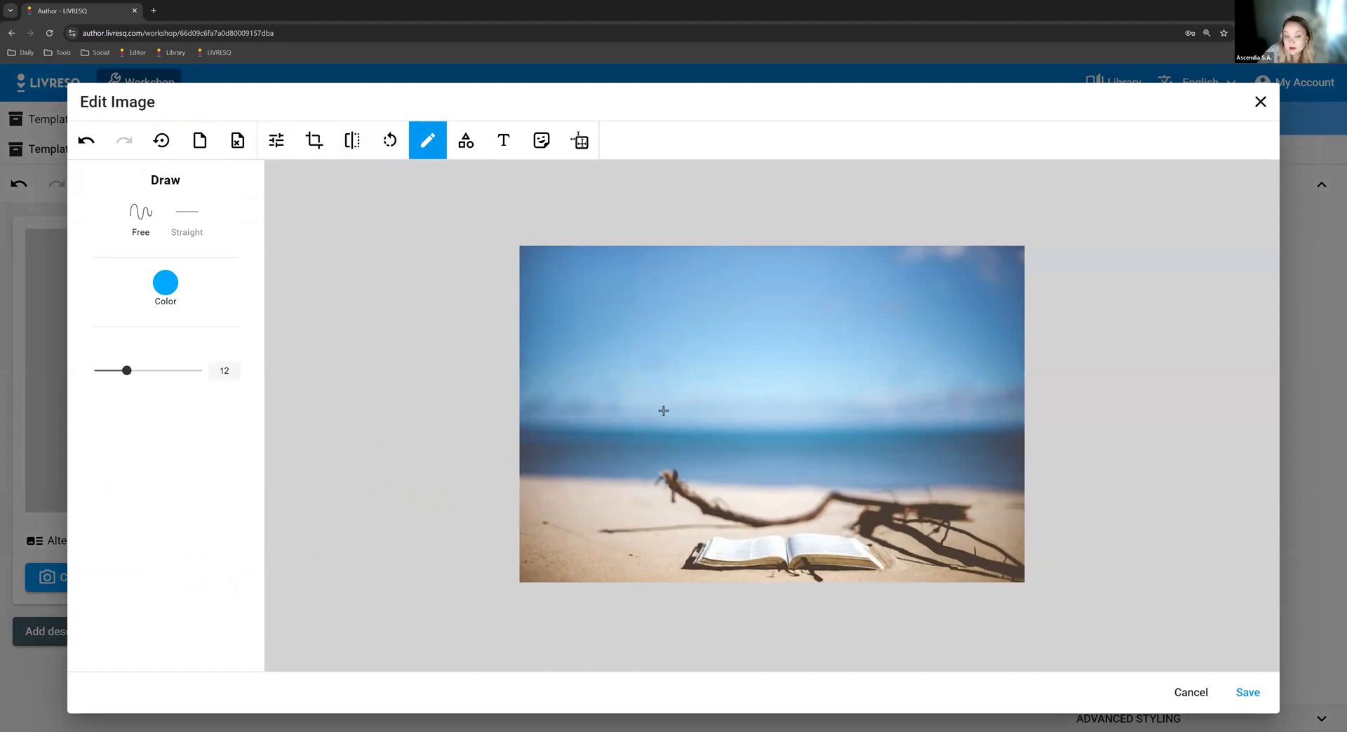
pyautogui.click(464, 148)
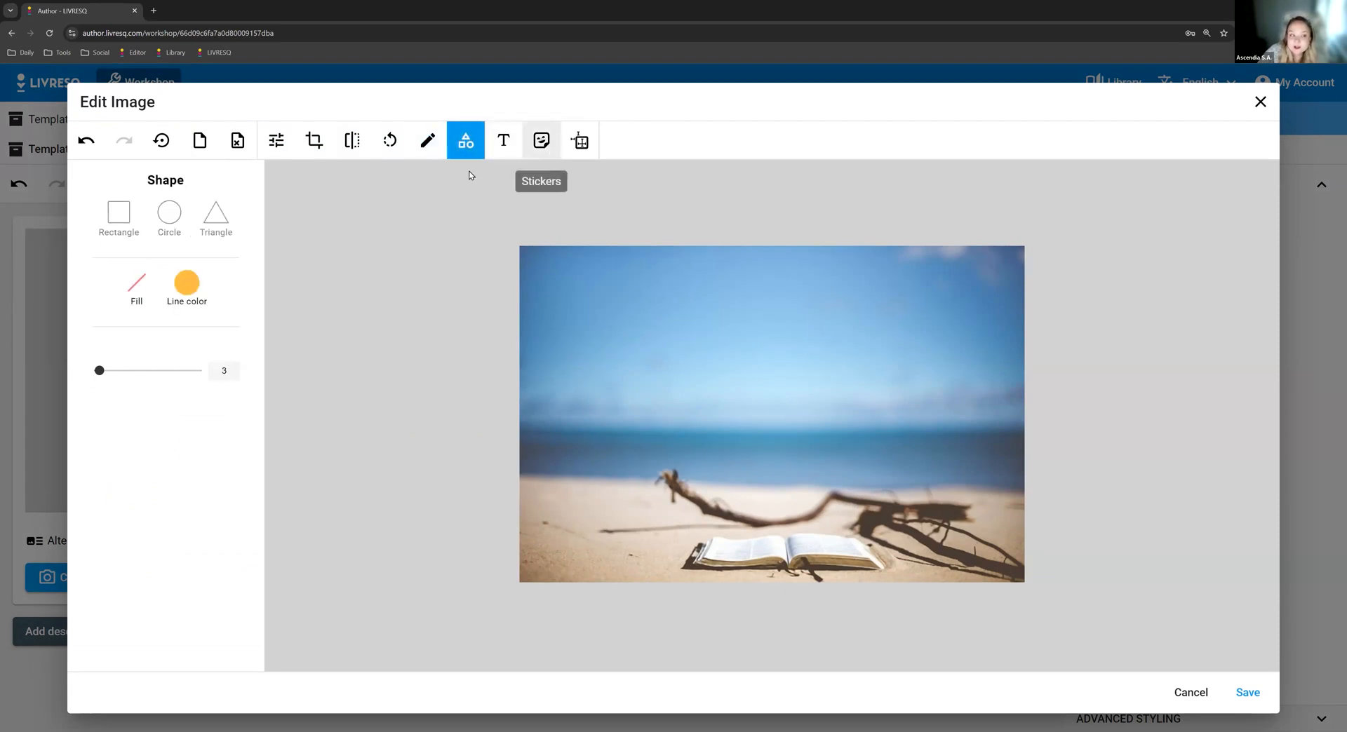
pyautogui.click(551, 147)
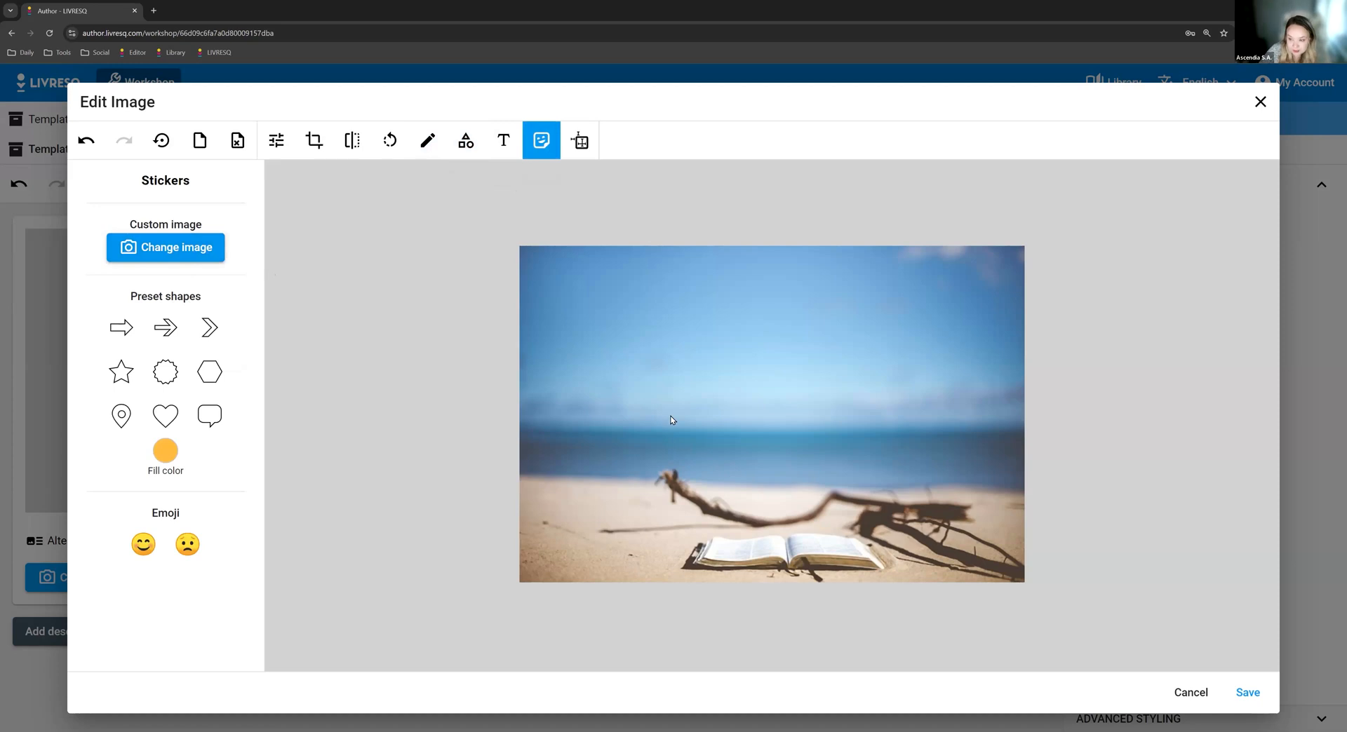
# Add a text object reading "Title" over the sky in the beach photo.
pyautogui.click(505, 143)
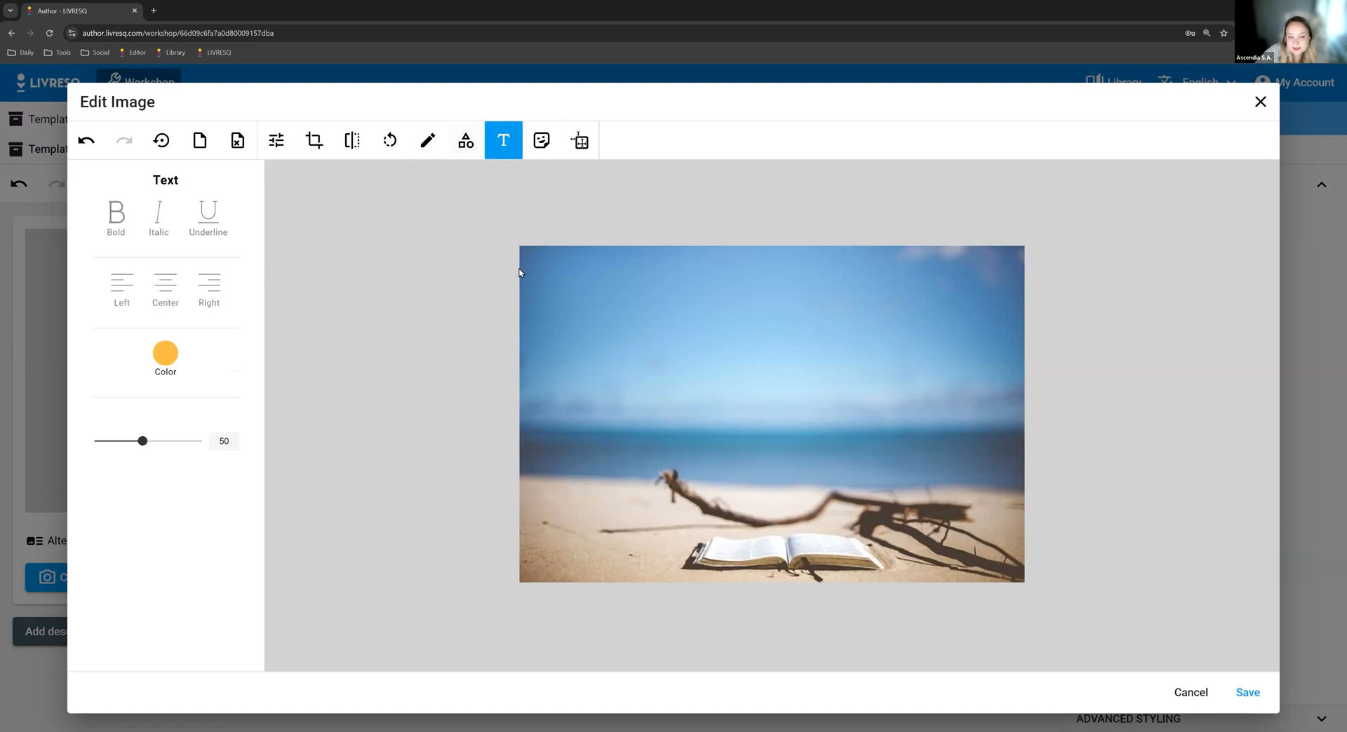
pyautogui.click(558, 302)
pyautogui.click(598, 325)
pyautogui.doubleClick(599, 324)
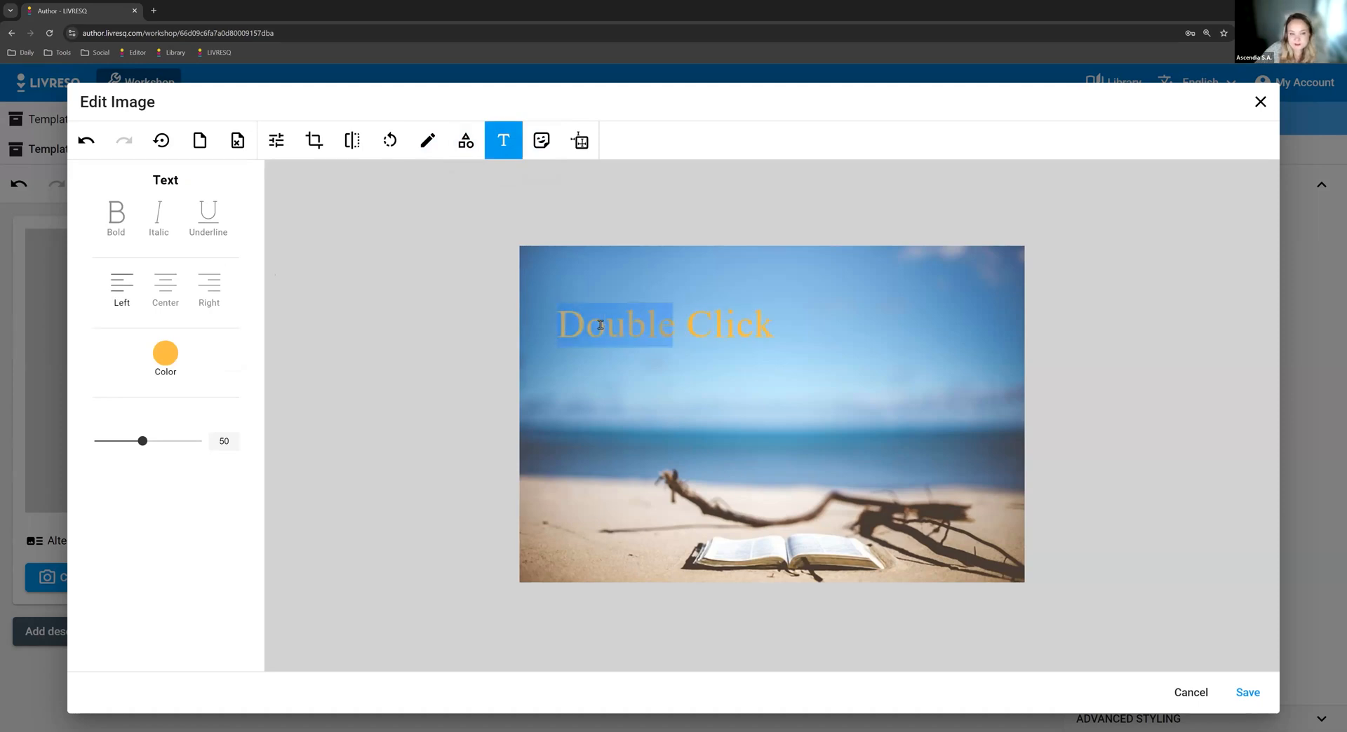
pyautogui.click(598, 325)
pyautogui.moveTo(764, 322); pyautogui.dragTo(551, 327)
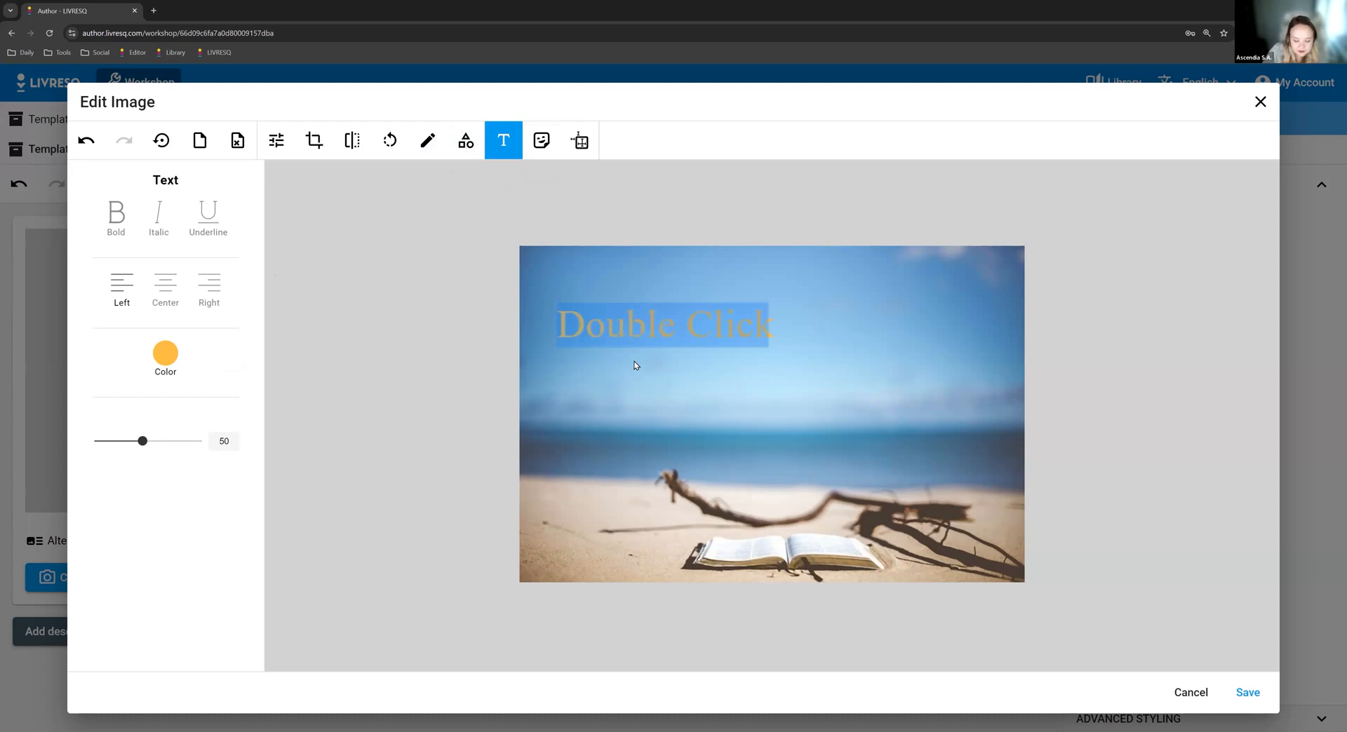
pyautogui.write('Title')
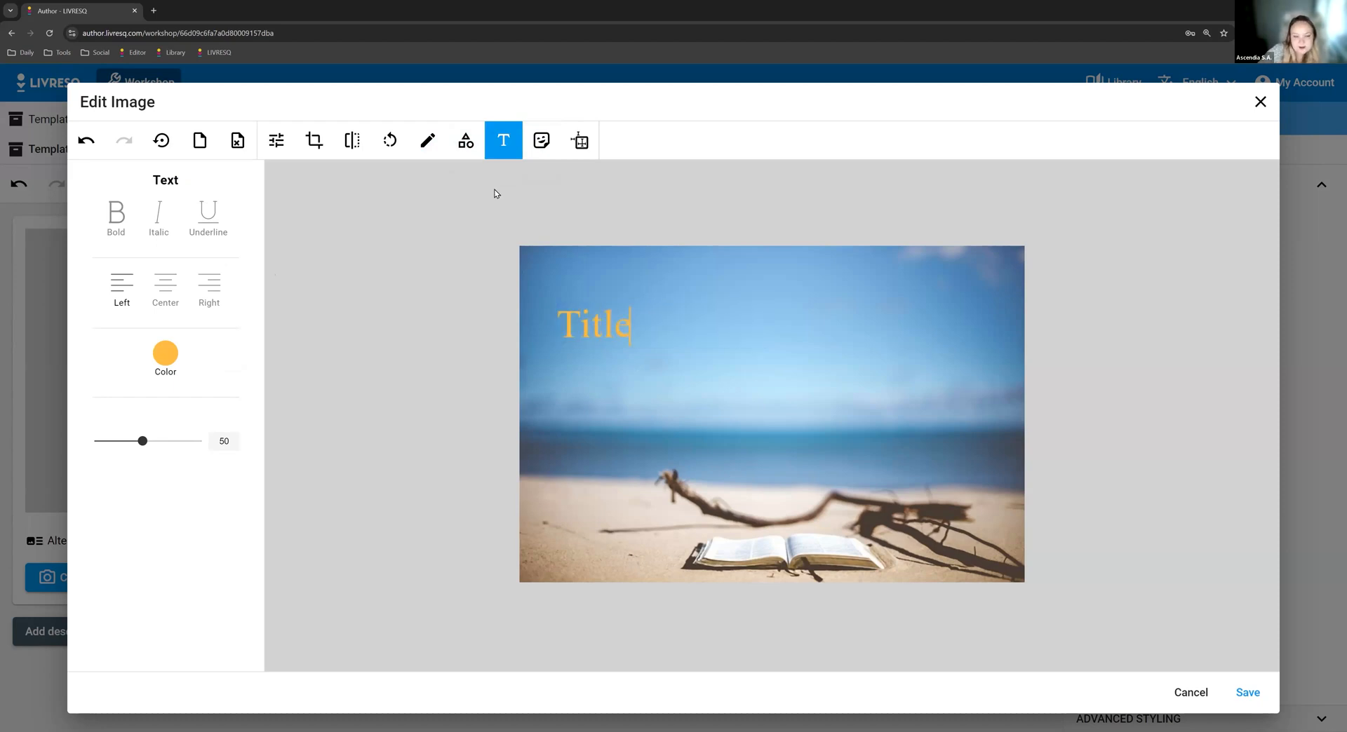
# Format the "Title" text on the photo as red, bold and left-aligned.
pyautogui.doubleClick(561, 317)
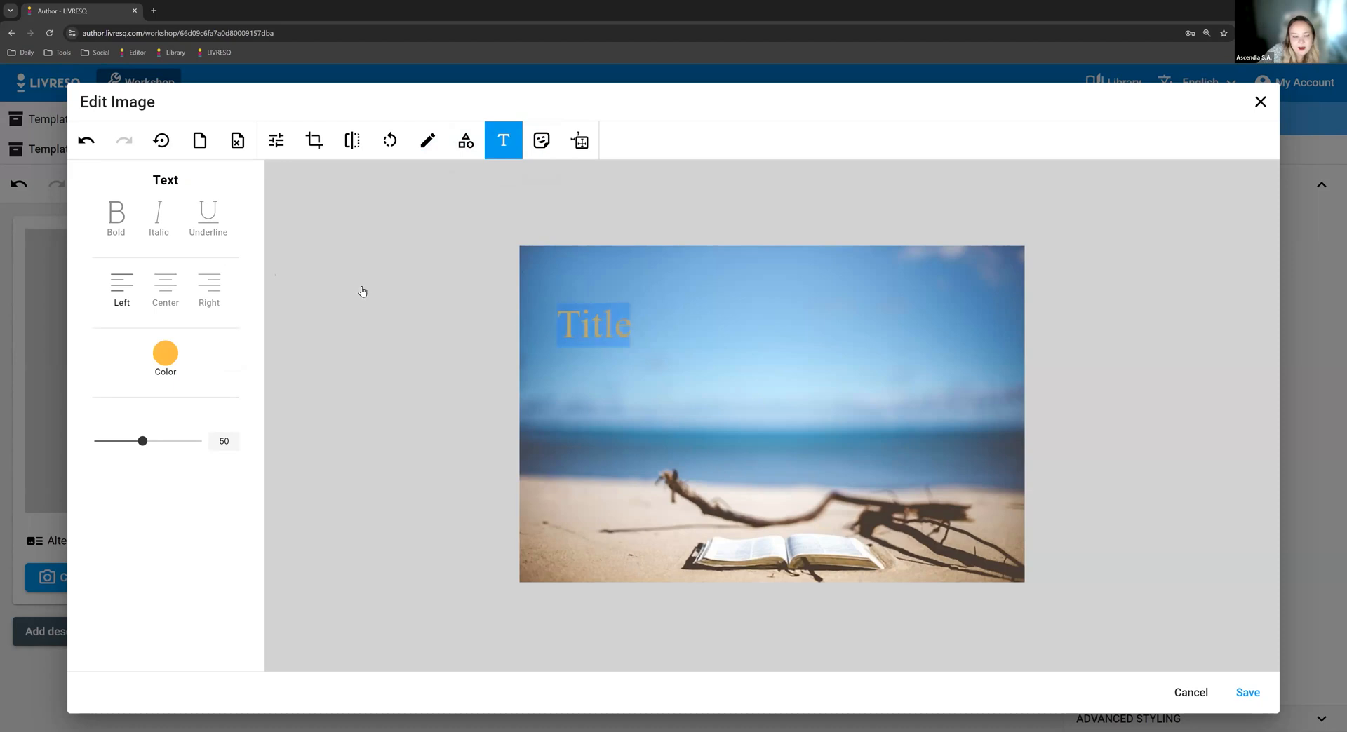
pyautogui.click(157, 357)
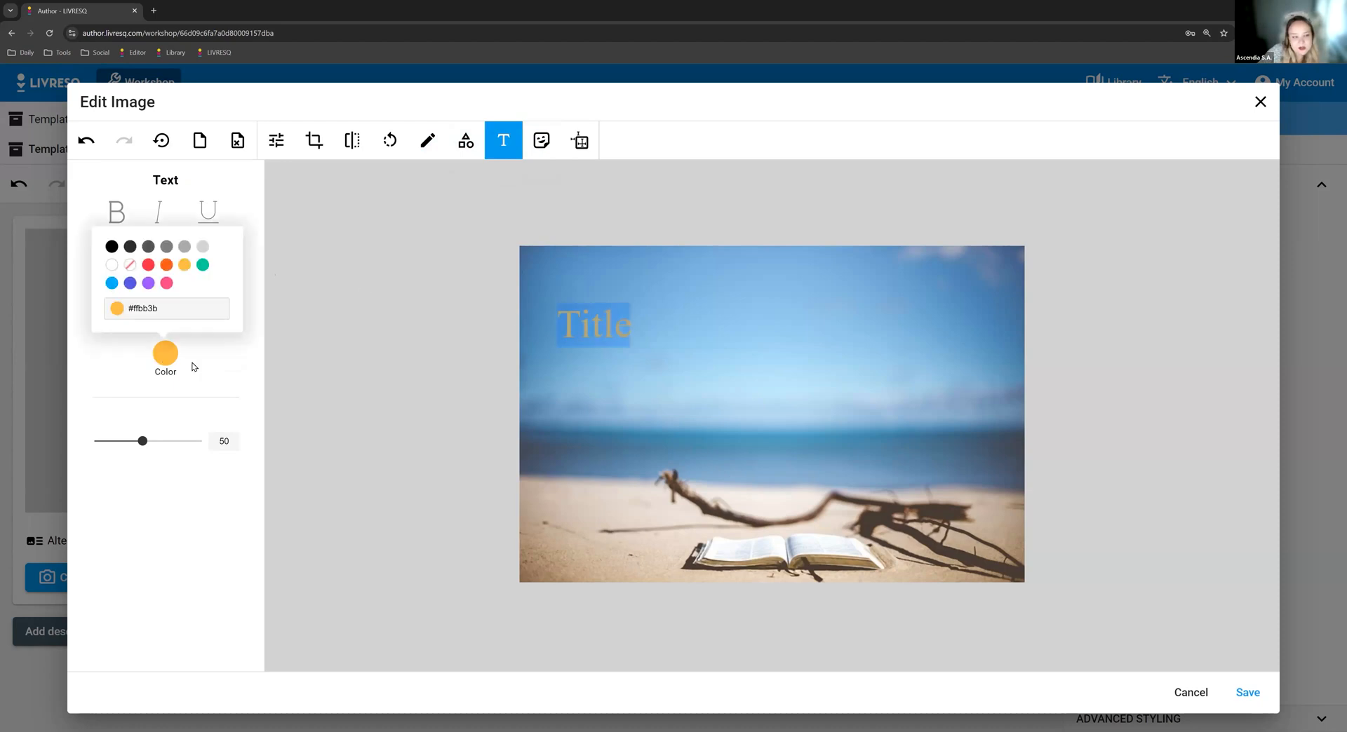
pyautogui.click(167, 284)
pyautogui.click(164, 354)
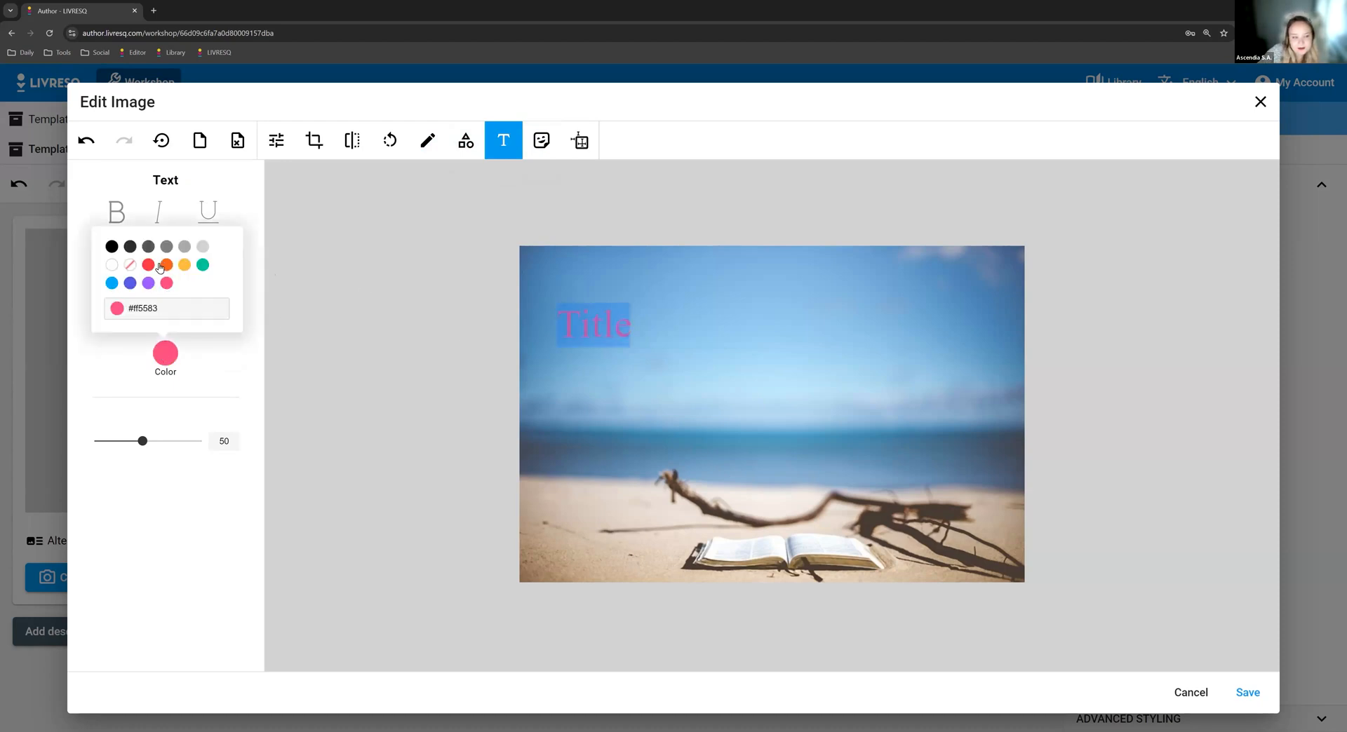
pyautogui.click(150, 265)
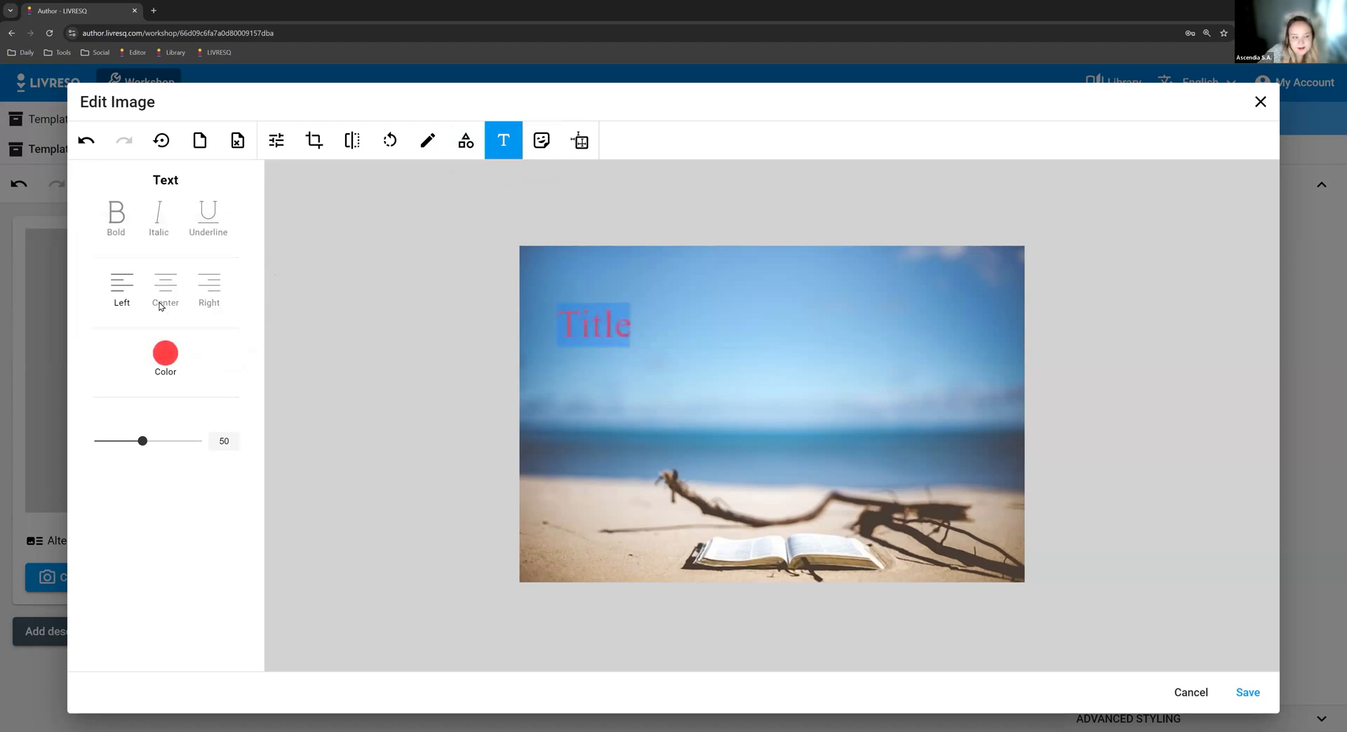
pyautogui.click(122, 291)
pyautogui.click(115, 213)
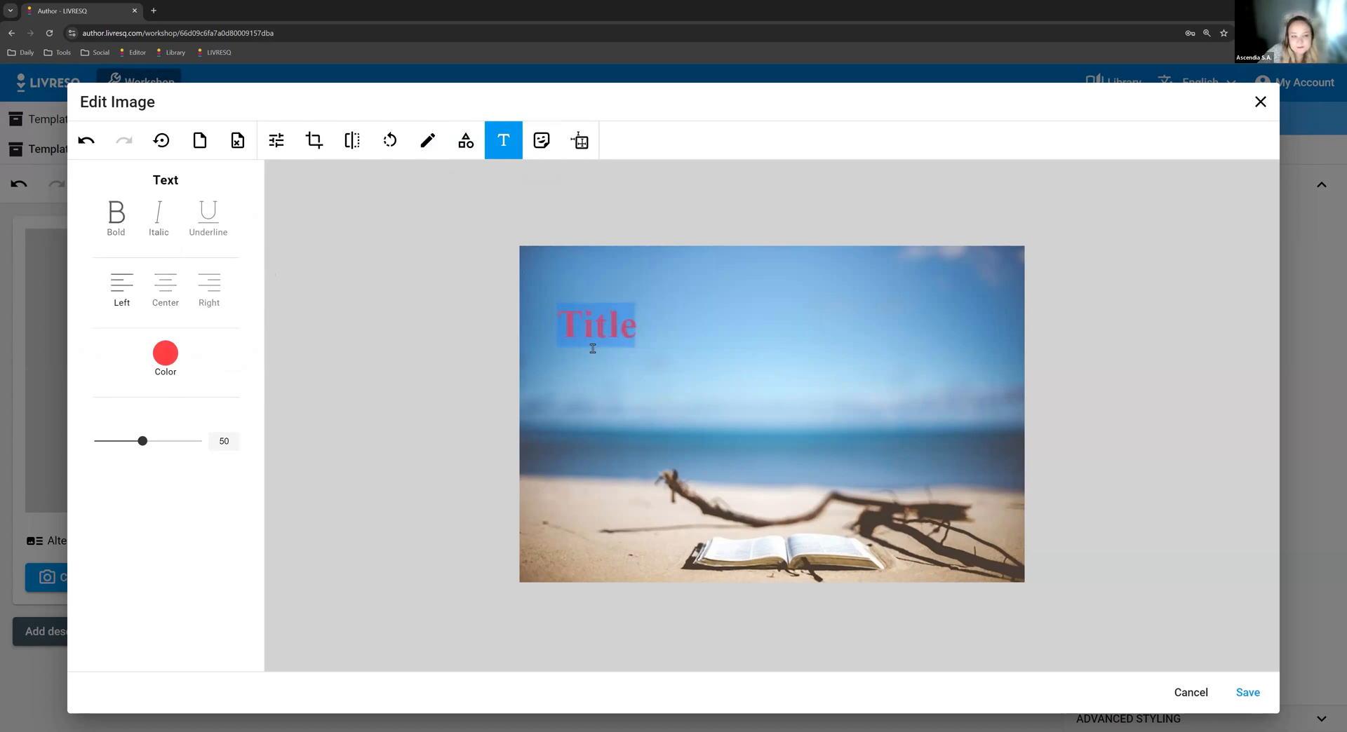
# Enlarge the "Title" text to size 98, place it near the photo's centre above the sea, and save the edited image.
pyautogui.click(576, 330)
pyautogui.doubleClick(602, 328)
pyautogui.click(611, 381)
pyautogui.click(622, 347)
pyautogui.moveTo(622, 347); pyautogui.dragTo(841, 397)
pyautogui.click(842, 397)
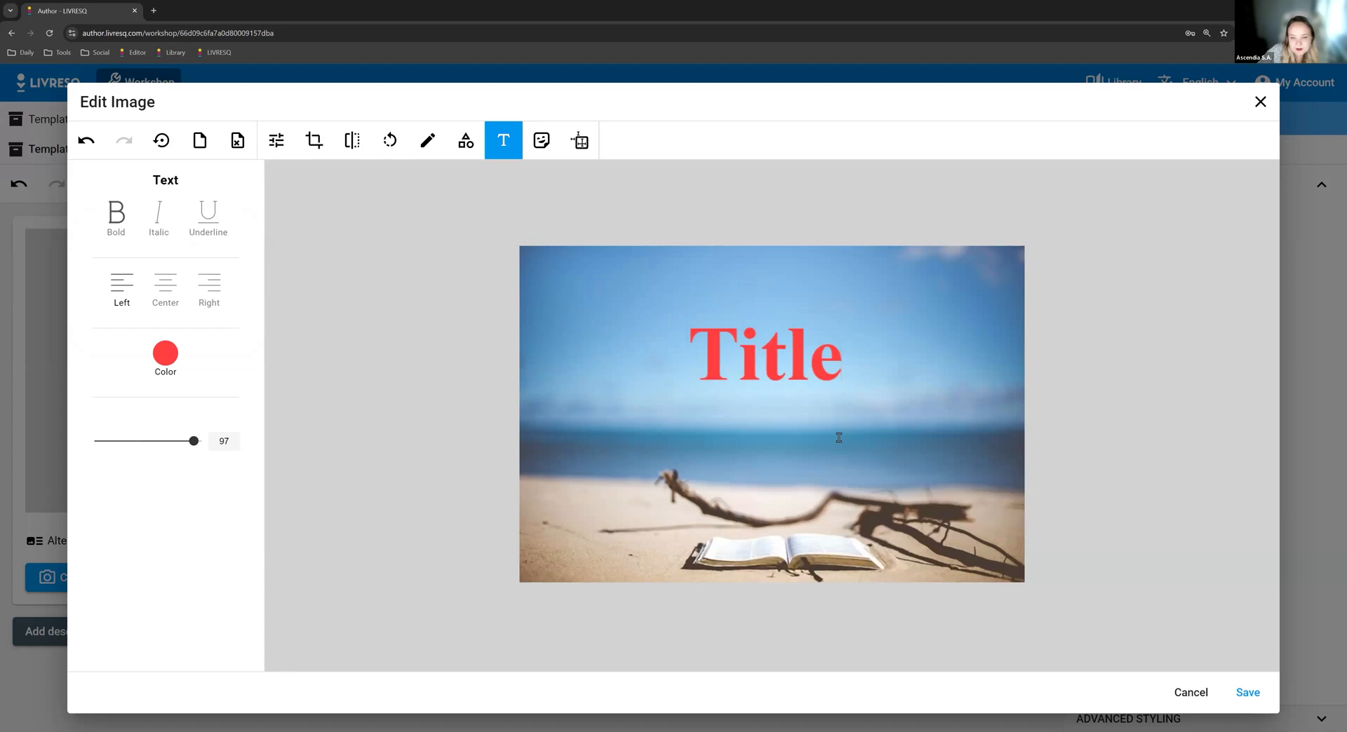
pyautogui.click(751, 379)
pyautogui.moveTo(786, 361)
pyautogui.mouseDown()
pyautogui.moveTo(812, 367)
pyautogui.moveTo(787, 372)
pyautogui.mouseUp()
pyautogui.click(892, 394)
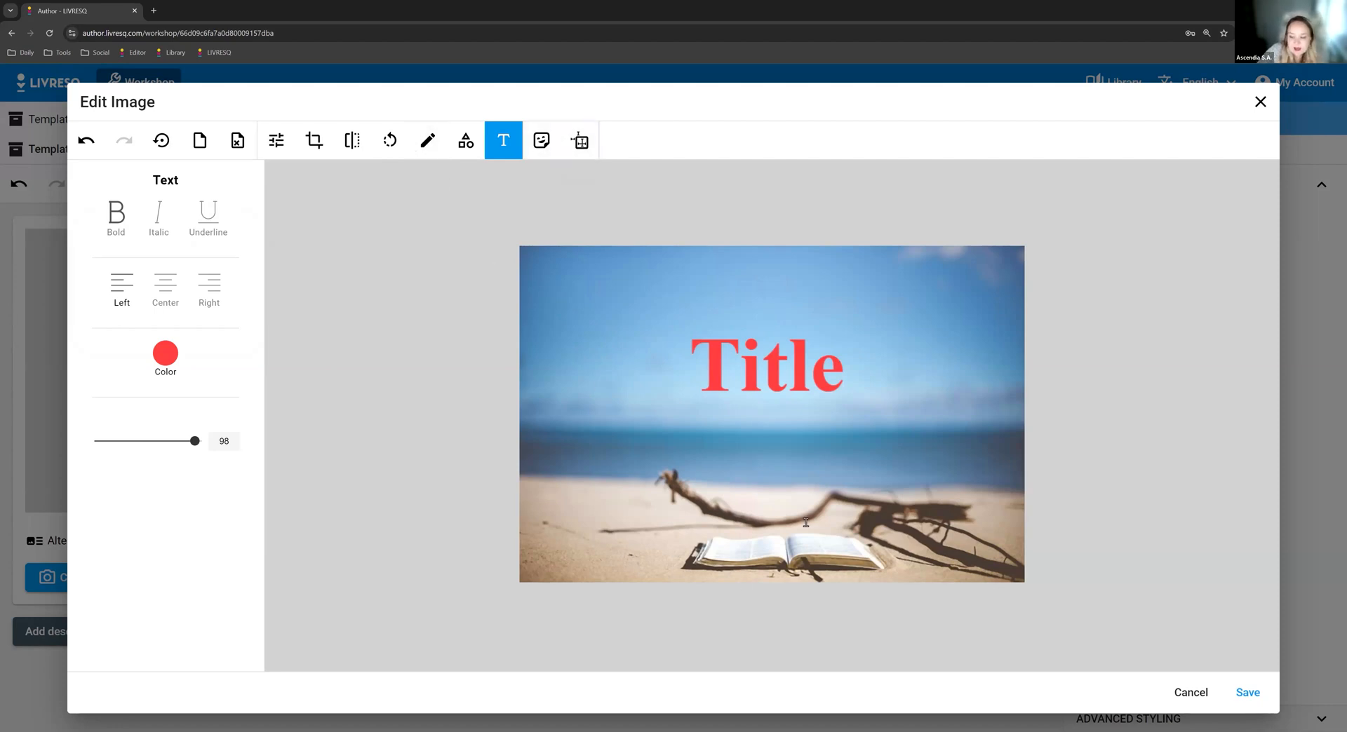
pyautogui.click(1247, 693)
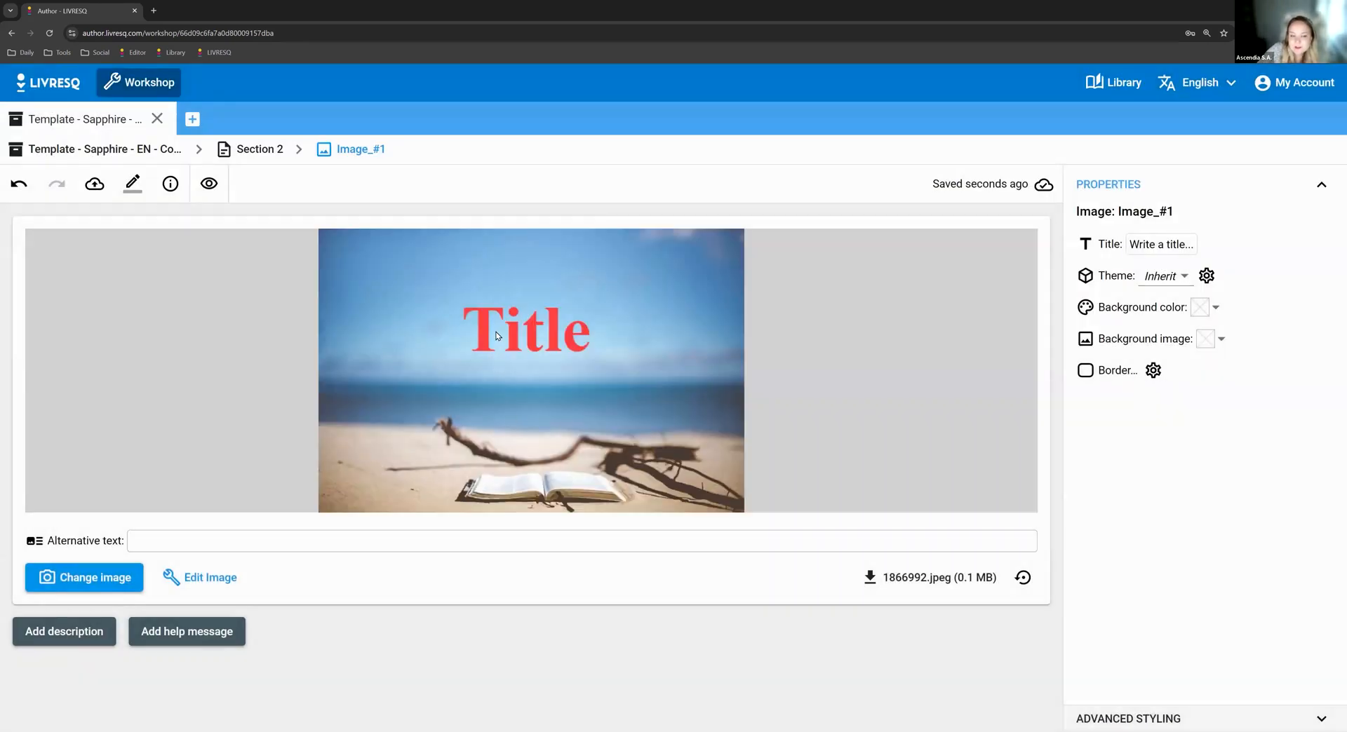
# Undo the saved edits to the beach photo and redo them to restore the version with the "Title" text.
pyautogui.click(209, 577)
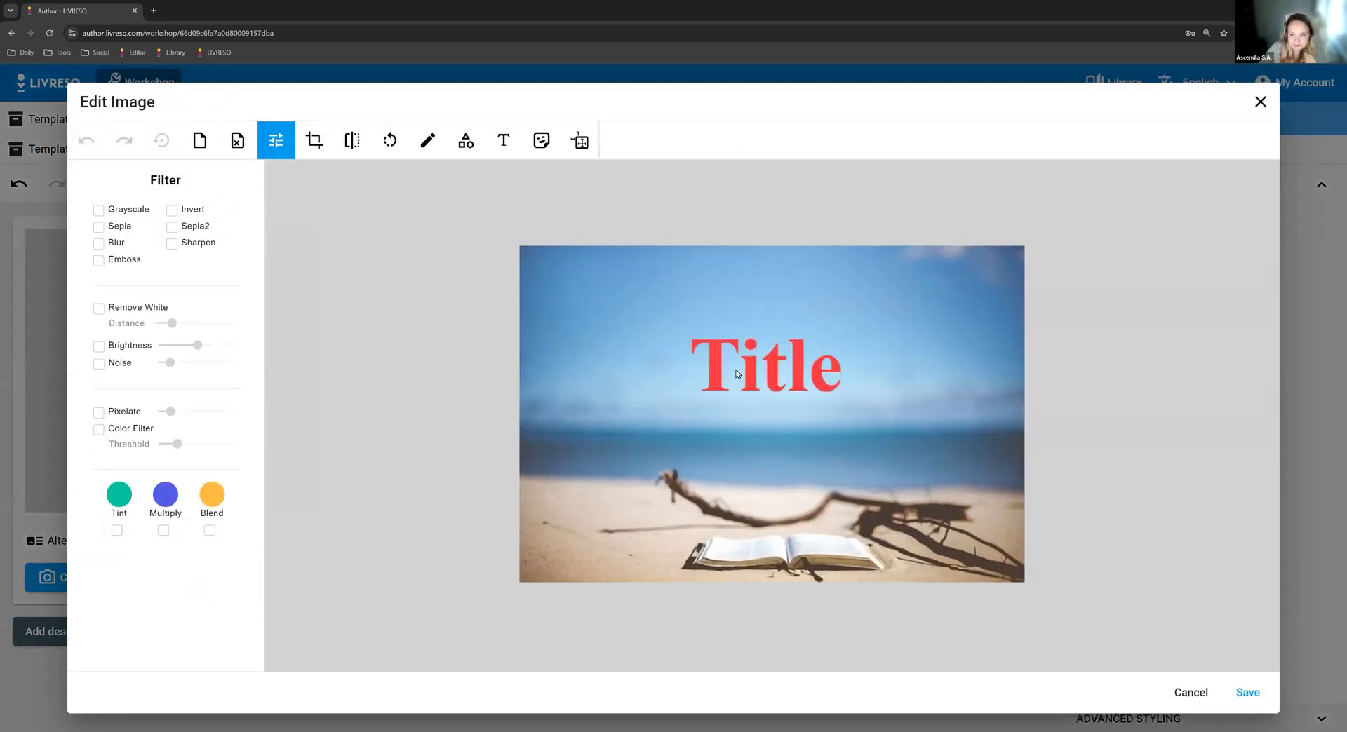
pyautogui.click(1260, 102)
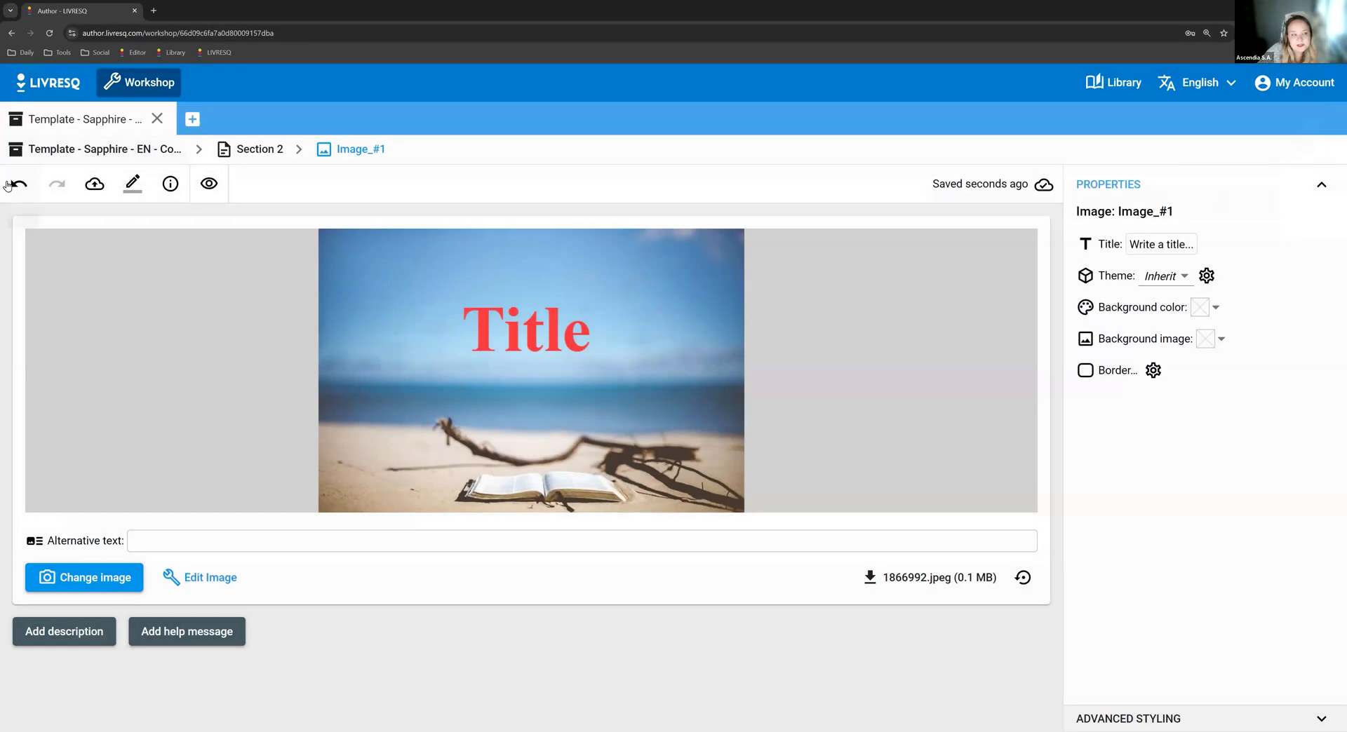
pyautogui.click(18, 184)
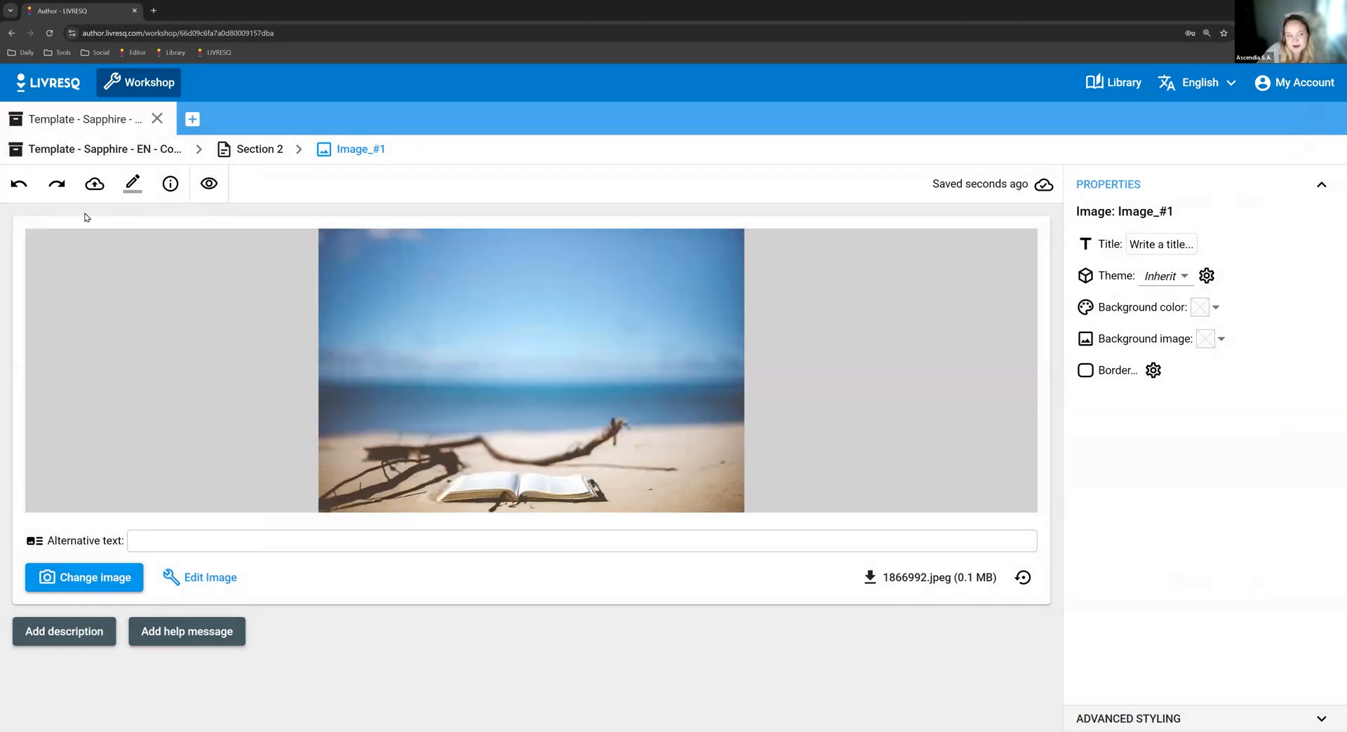
pyautogui.click(58, 177)
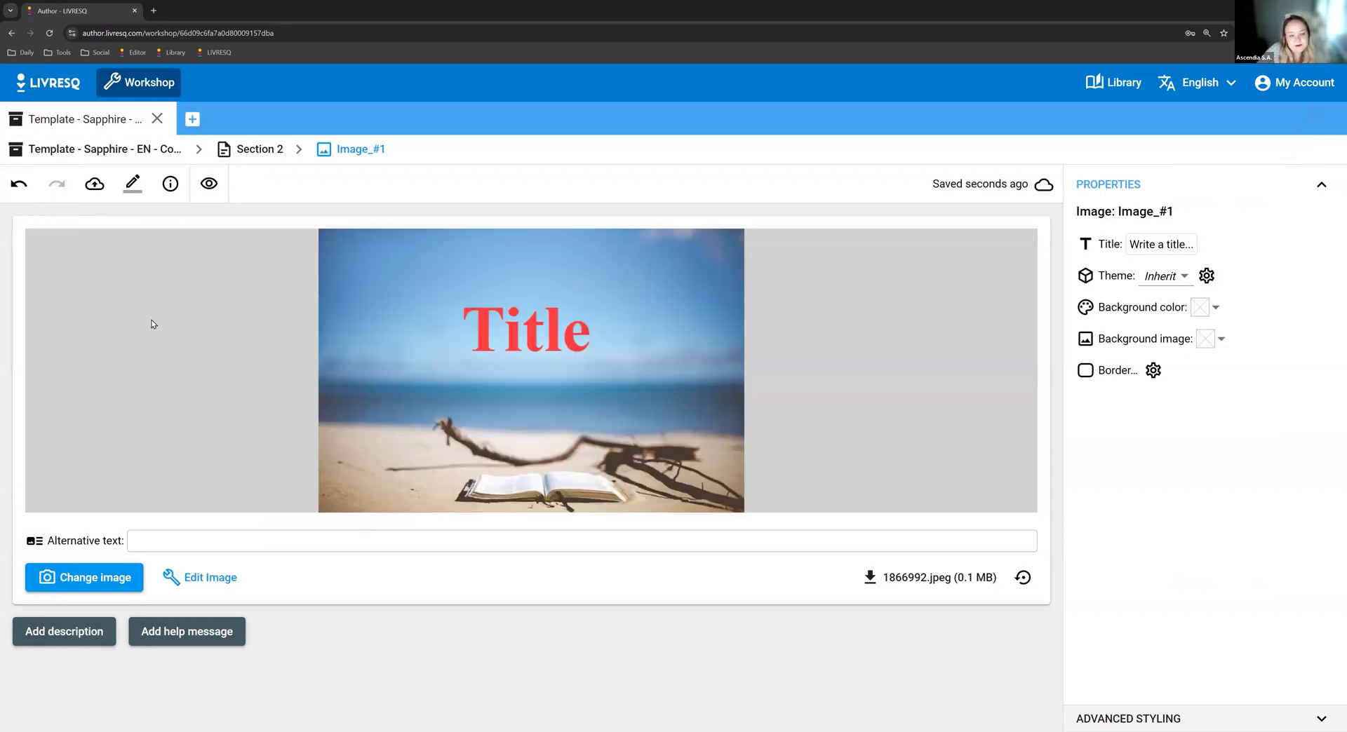
pyautogui.click(42, 190)
pyautogui.click(54, 189)
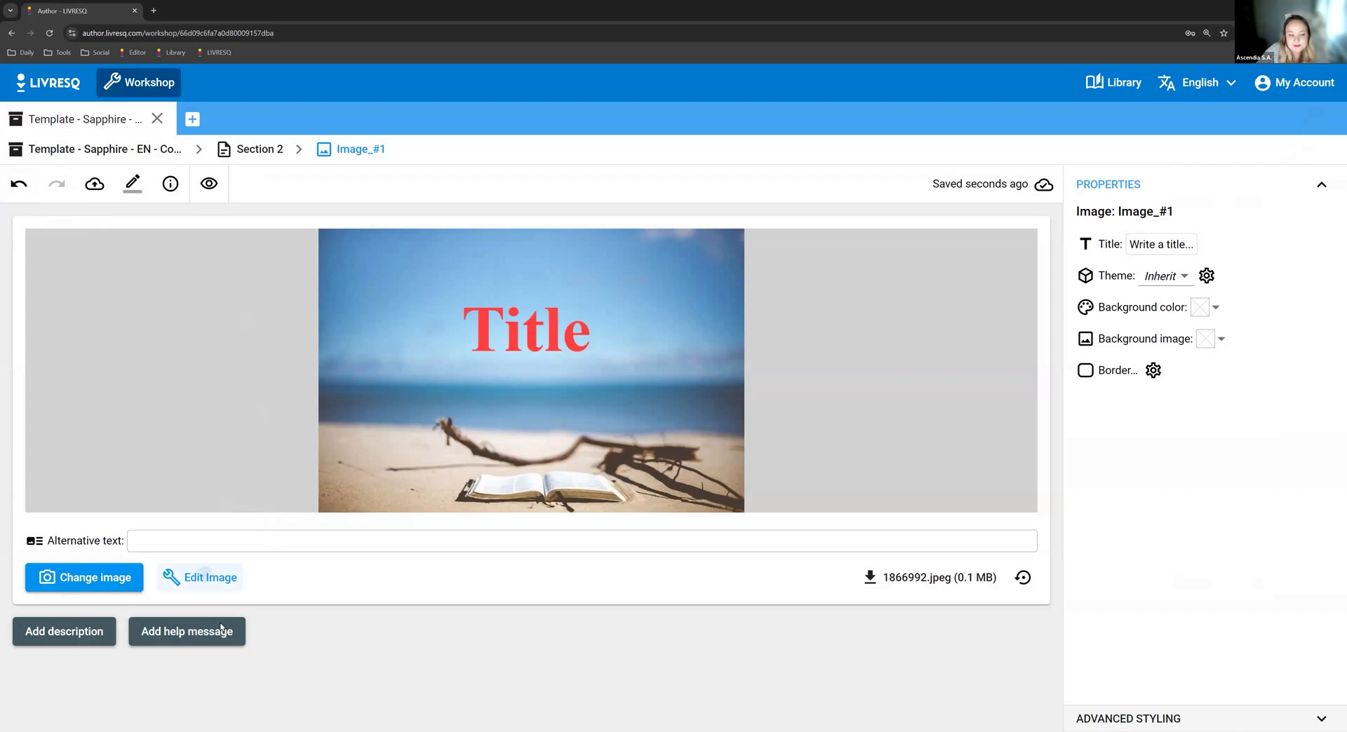
# Add a custom image sticker to the beach photo from Pixabay's "book" stock photos, choosing the overhead shot of open books and maps.
pyautogui.click(204, 575)
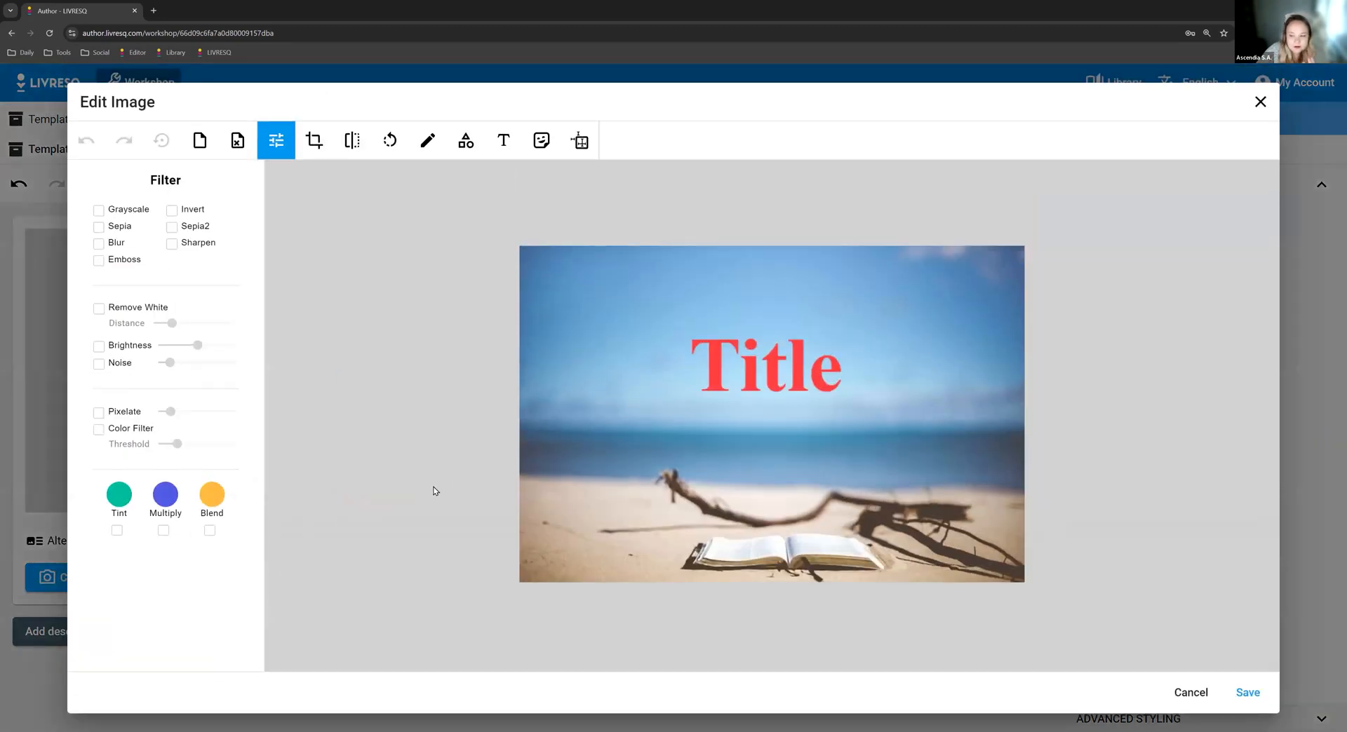
pyautogui.click(546, 141)
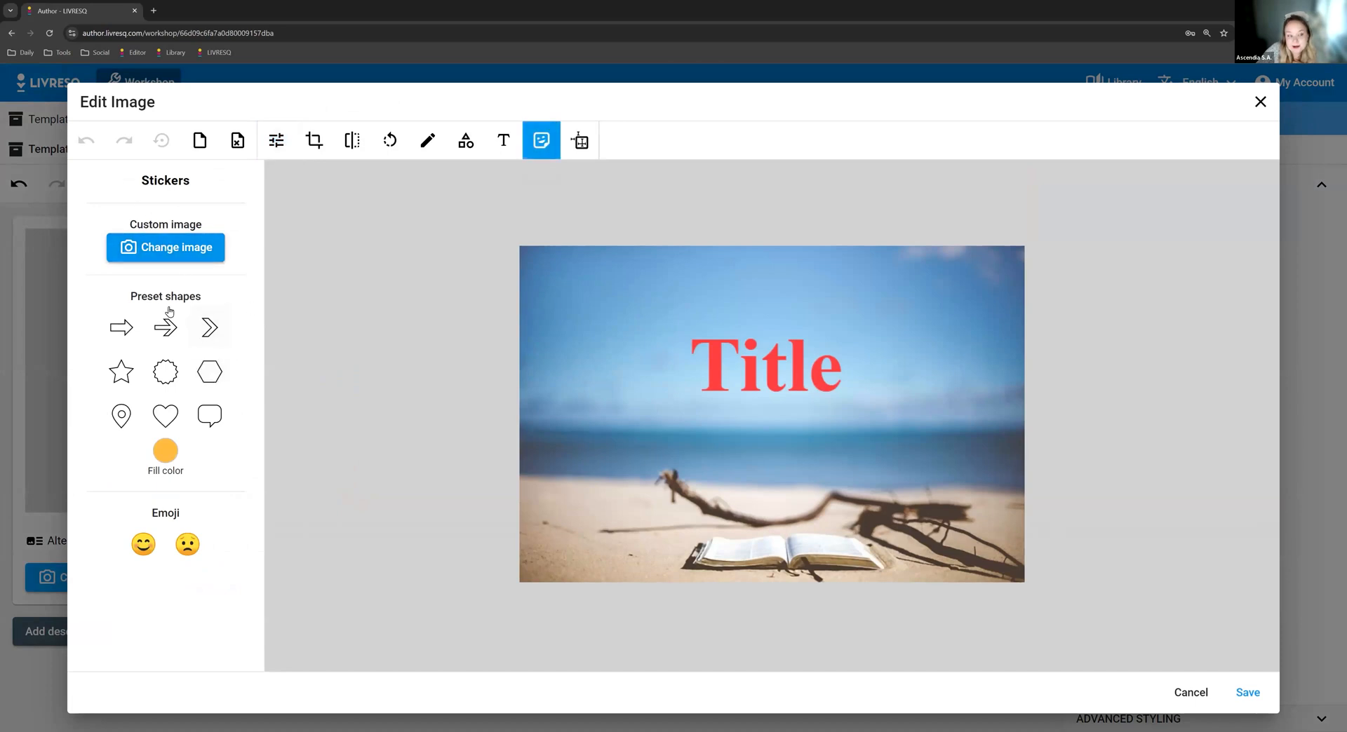
pyautogui.click(163, 257)
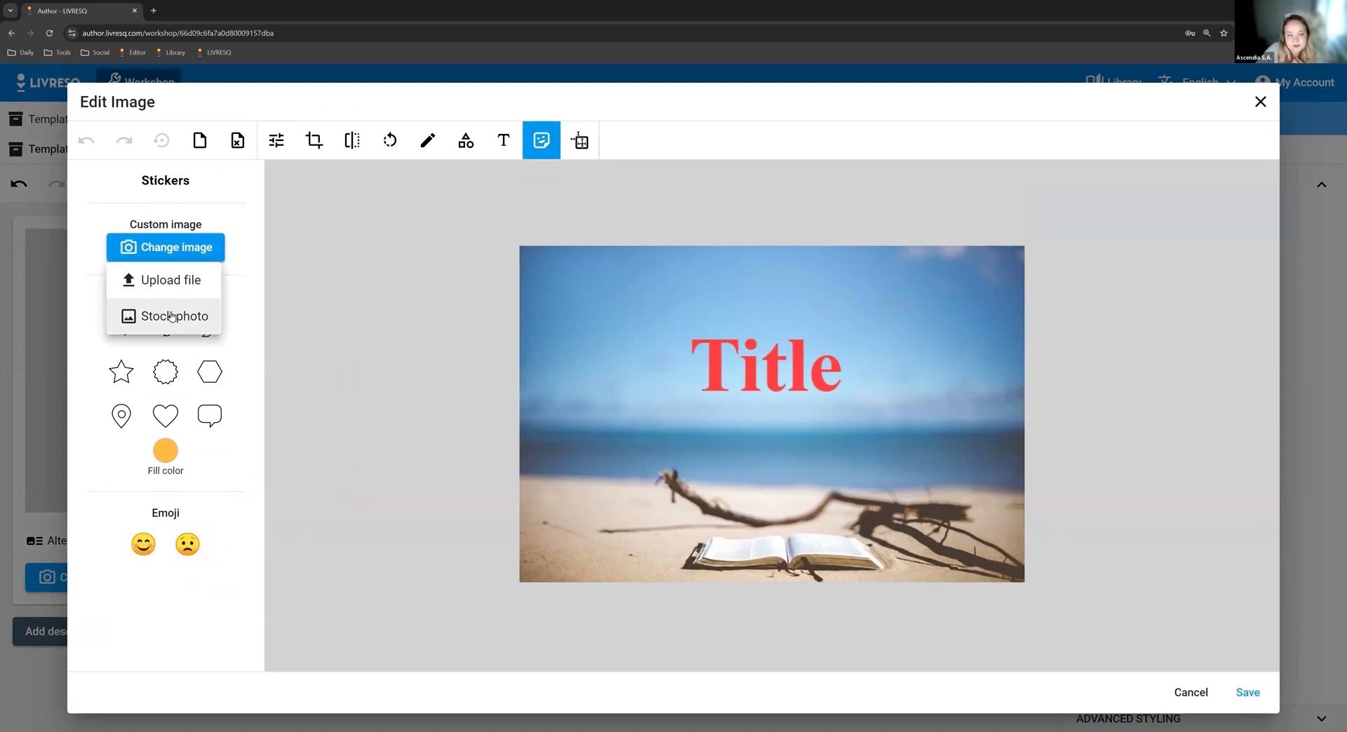
pyautogui.click(172, 316)
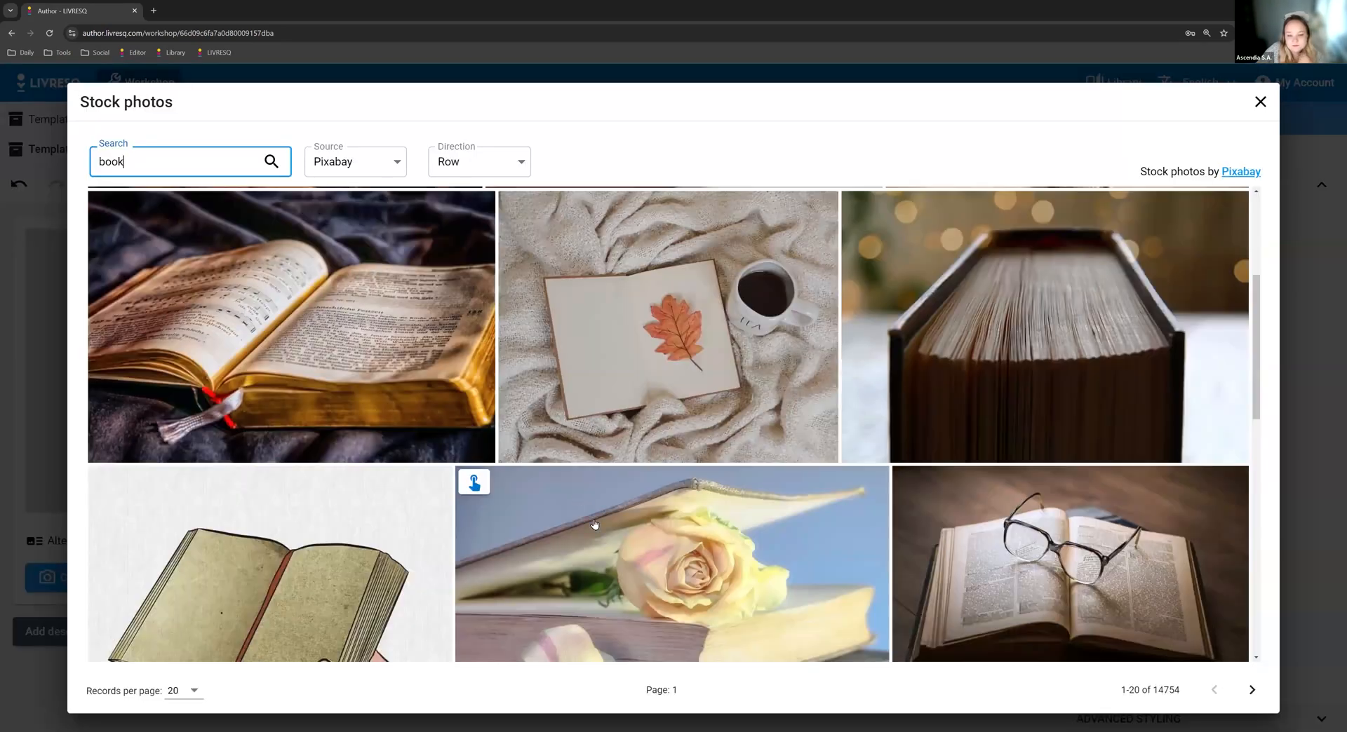
pyautogui.scroll(-3, 594, 525)
pyautogui.scroll(-3, 435, 457)
pyautogui.scroll(4, 684, 463)
pyautogui.scroll(-6, 626, 451)
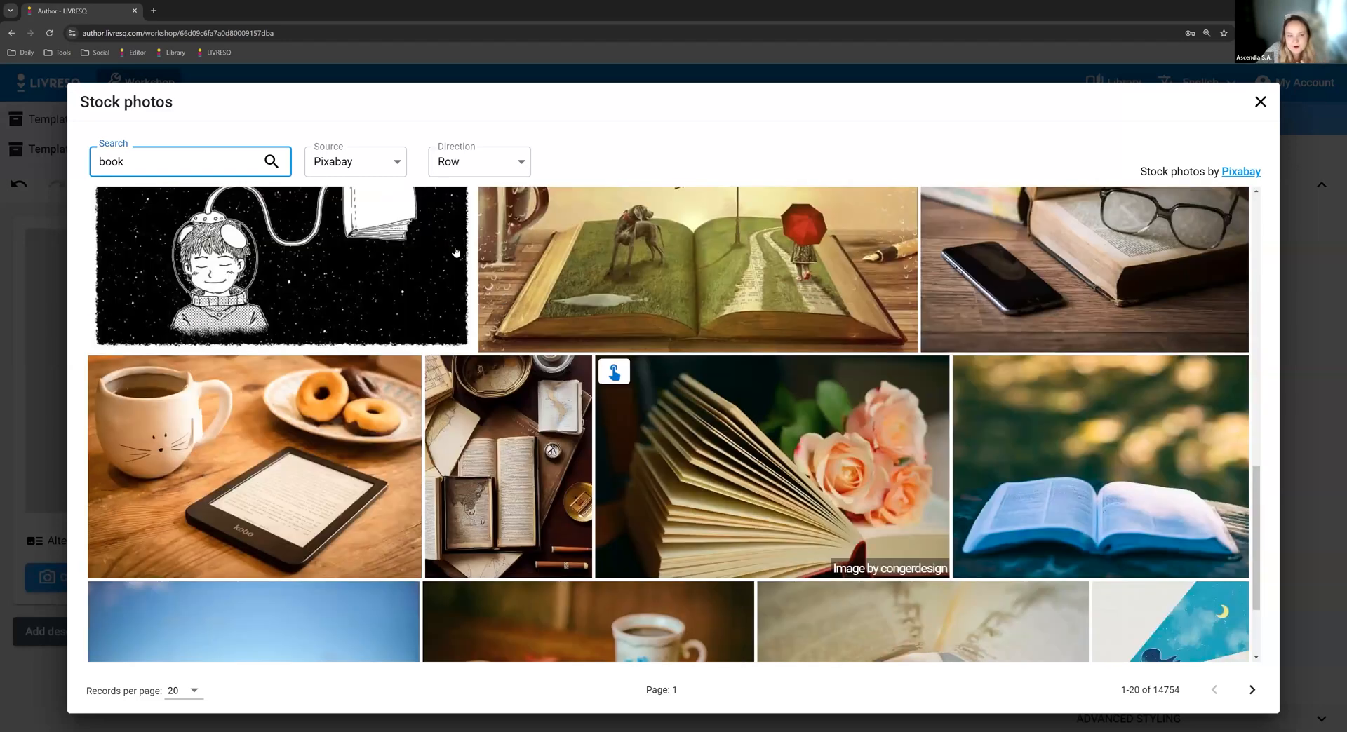
pyautogui.scroll(-2, 456, 252)
pyautogui.click(444, 230)
pyautogui.click(519, 297)
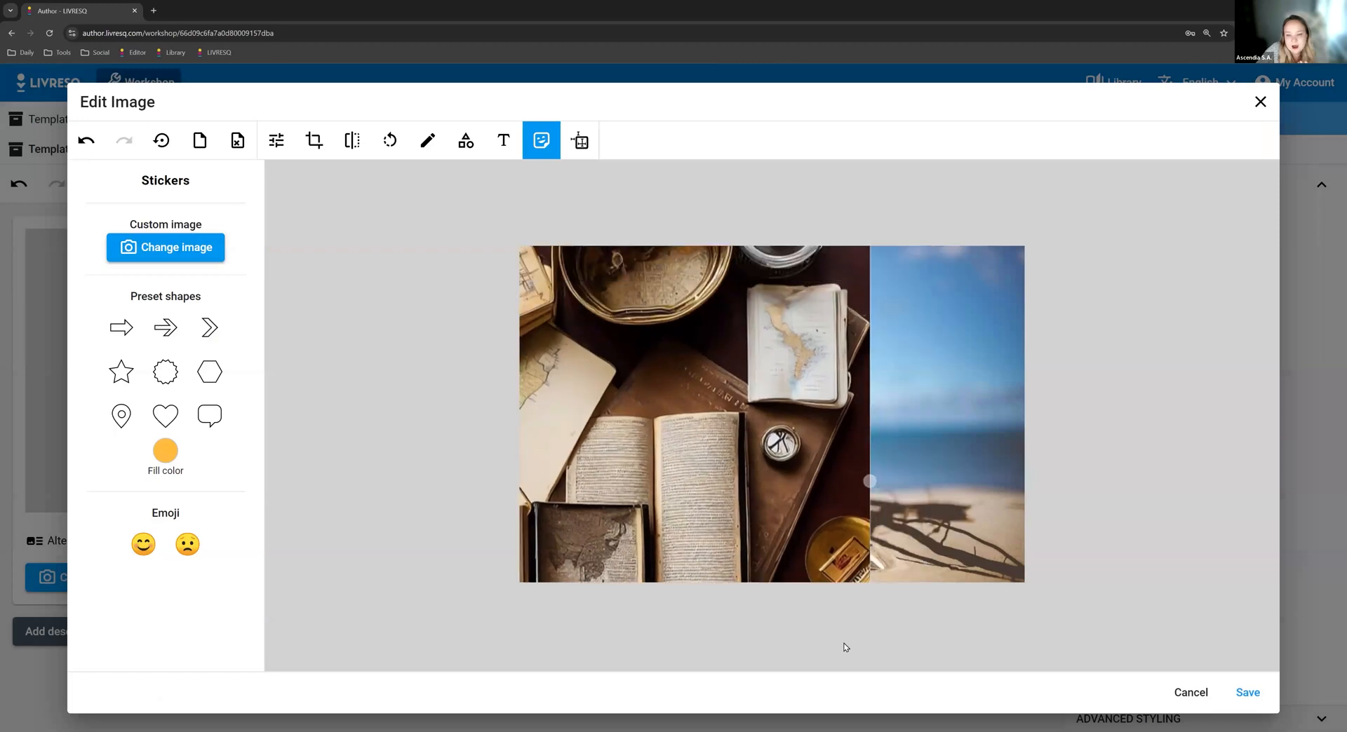
# Shrink and straighten the book photo sticker in the sky to the right of the "Title" text, and save the edited image.
pyautogui.moveTo(846, 647); pyautogui.dragTo(867, 633)
pyautogui.moveTo(914, 373); pyautogui.dragTo(748, 591)
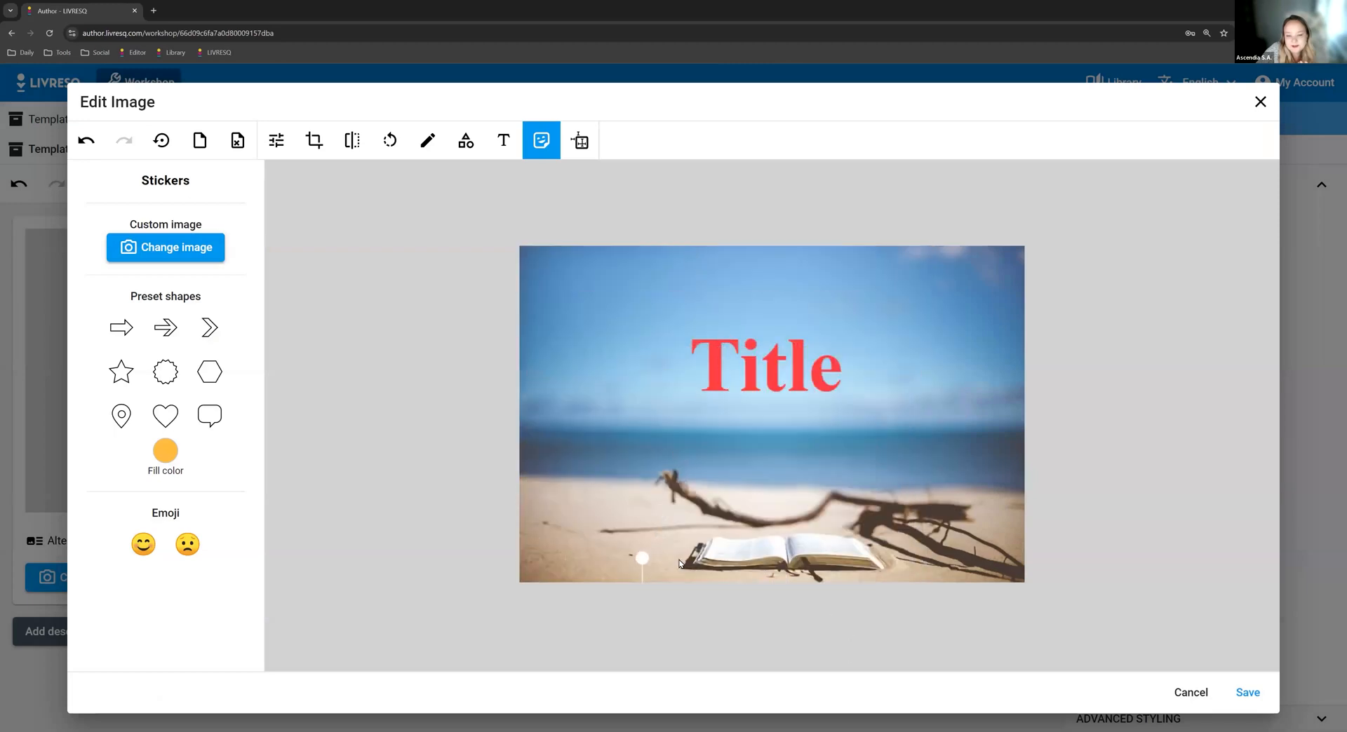
pyautogui.moveTo(642, 559); pyautogui.dragTo(740, 508)
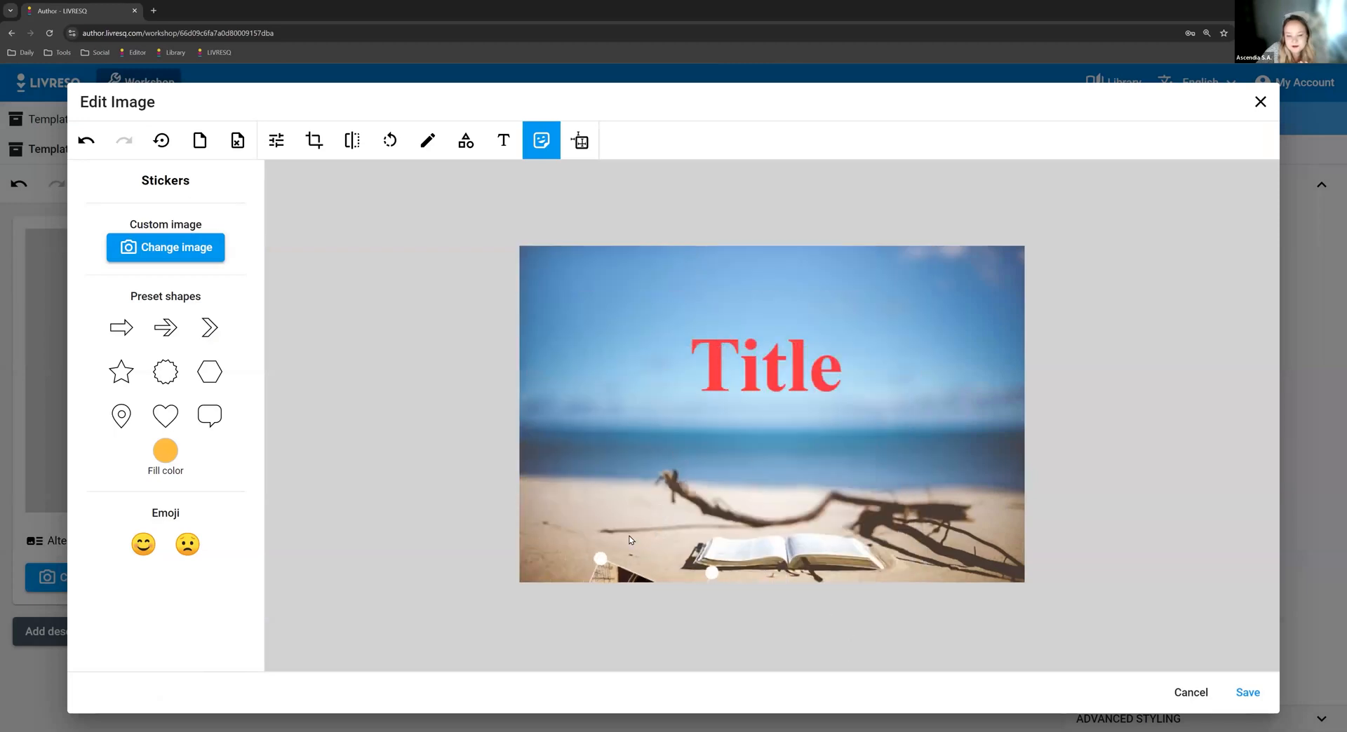
pyautogui.moveTo(616, 573); pyautogui.dragTo(657, 257)
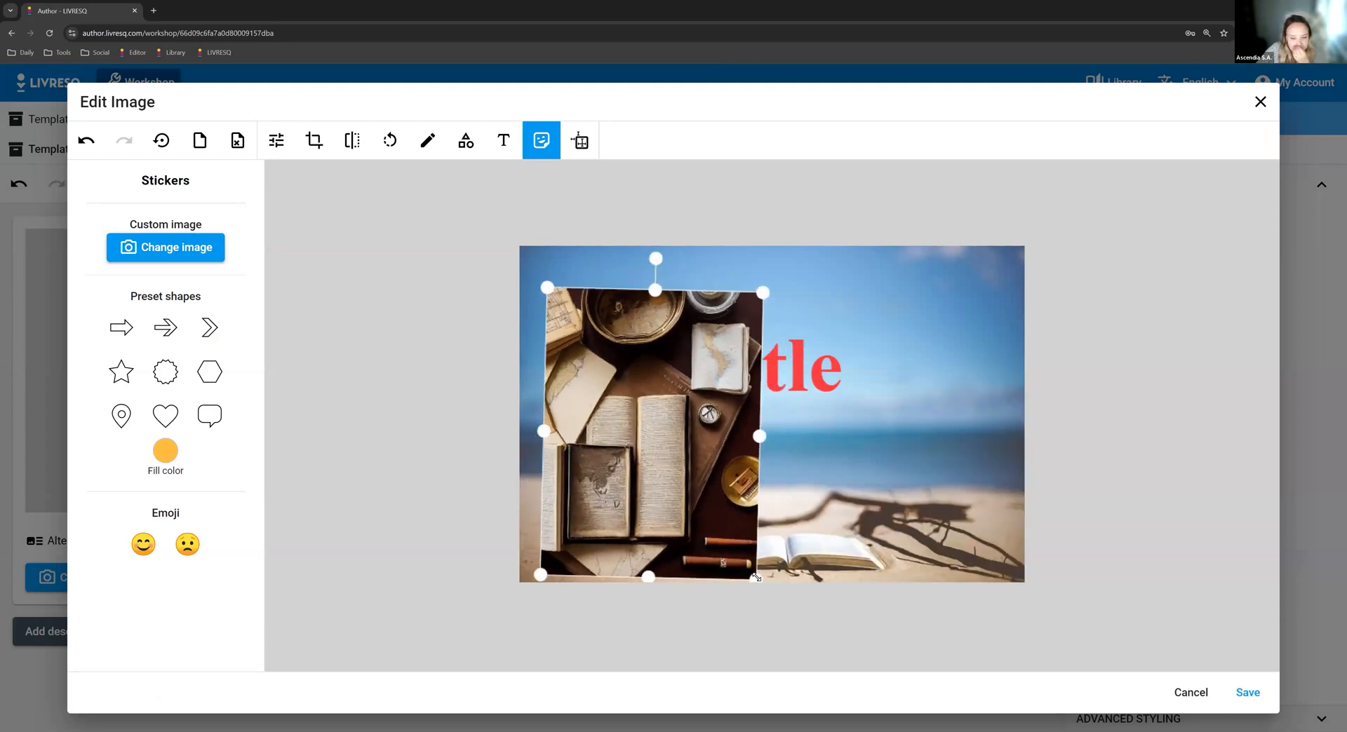
pyautogui.moveTo(755, 577); pyautogui.dragTo(686, 457)
pyautogui.moveTo(550, 413); pyautogui.dragTo(881, 451)
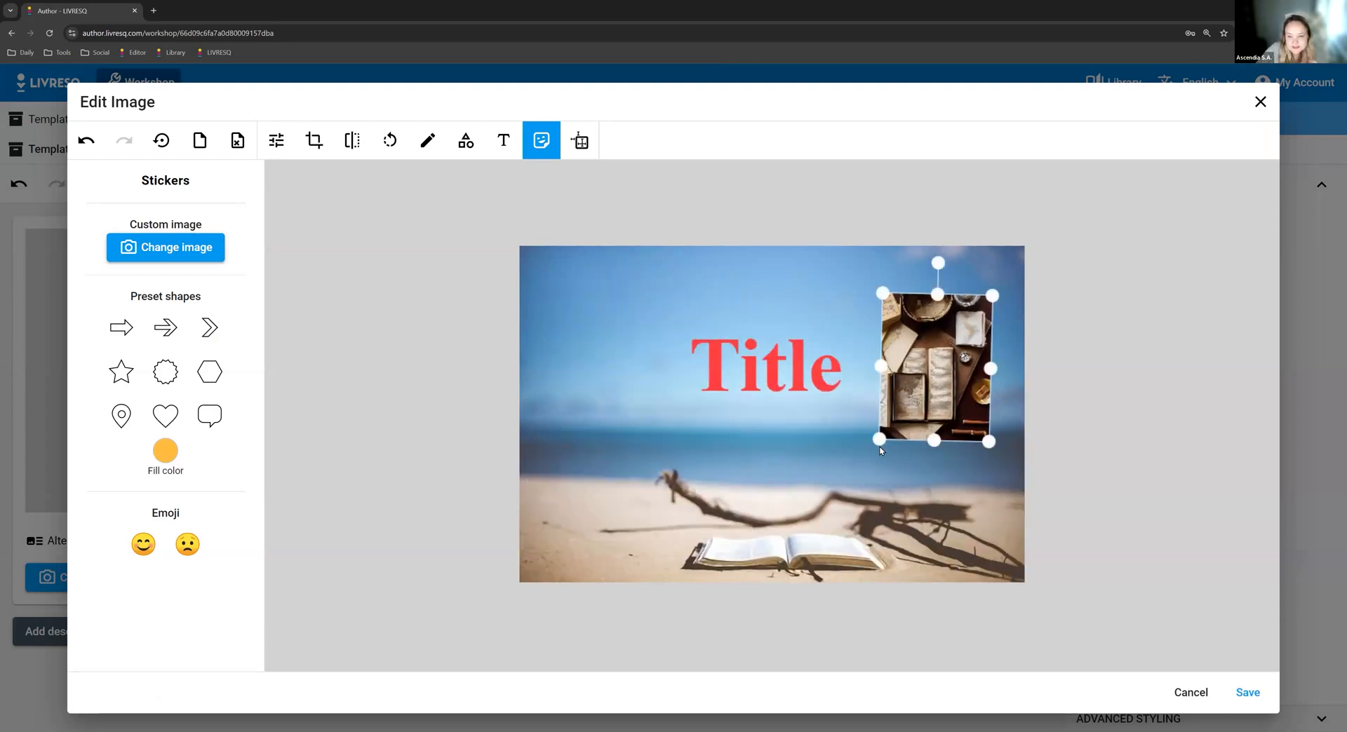
pyautogui.moveTo(938, 264); pyautogui.dragTo(939, 262)
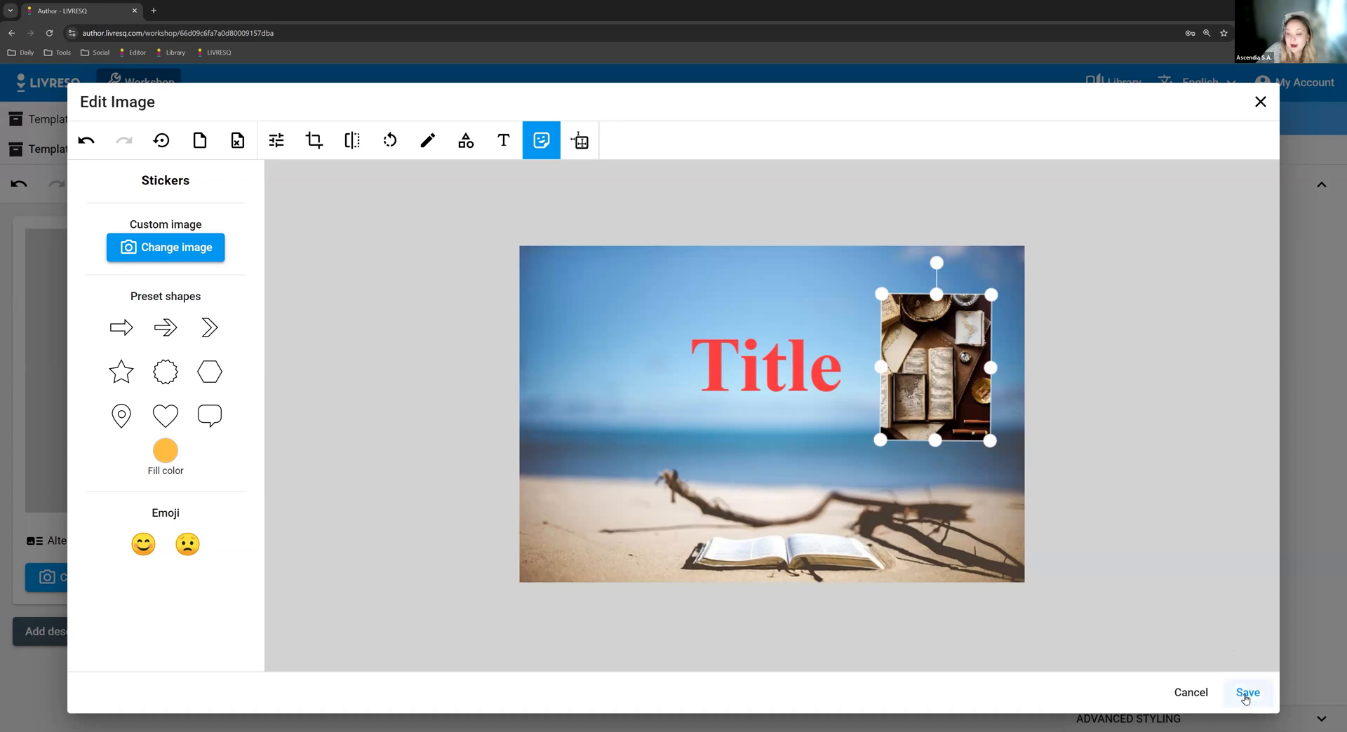
pyautogui.click(1247, 692)
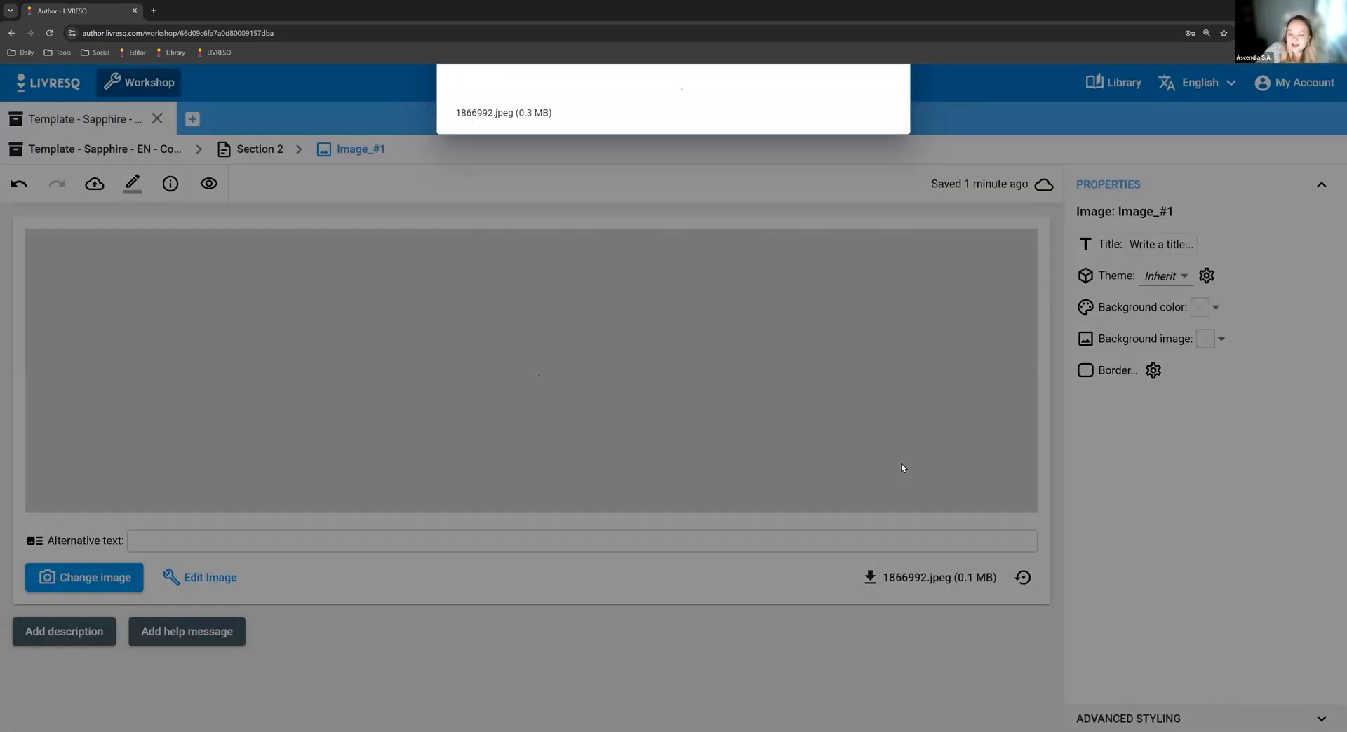